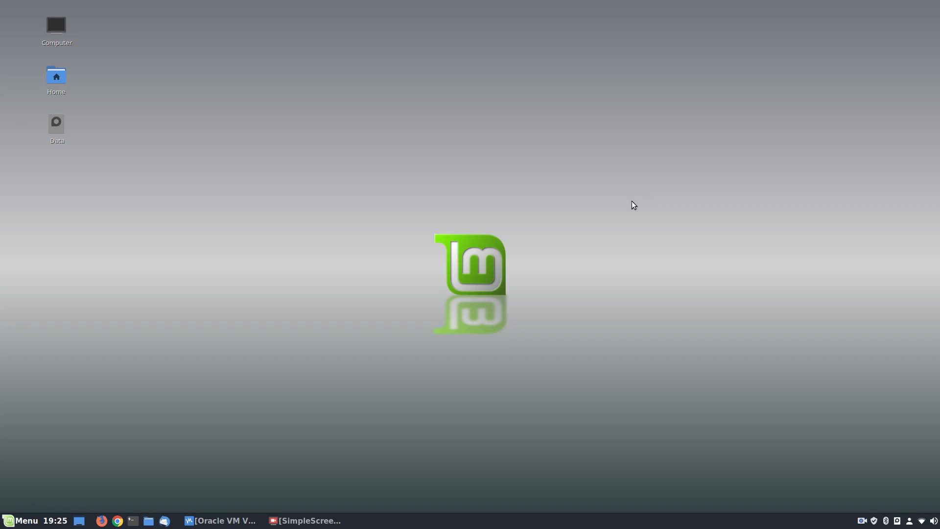
Launch Google Chrome from the Linux Mint taskbar.
mouse_move(251, 524)
click(117, 521)
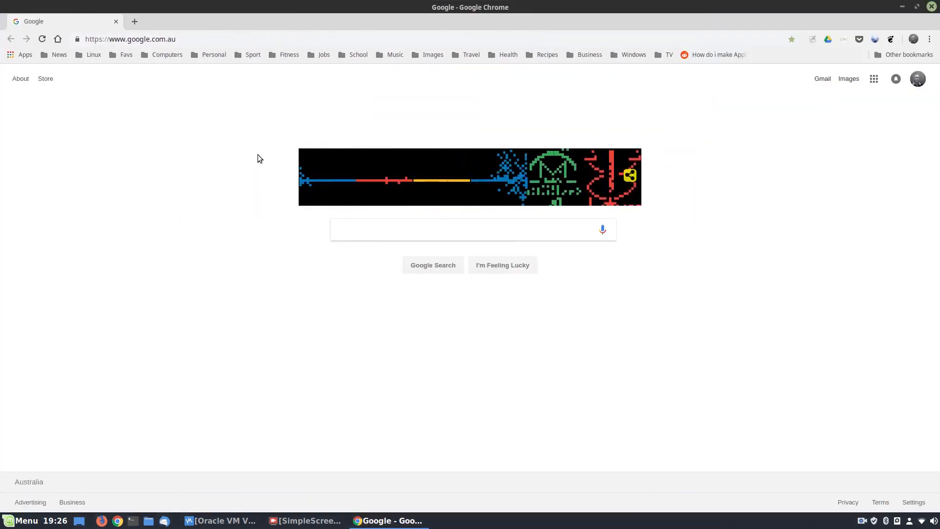
Open the Deepin site from the Linux > Distros bookmarks and go to its DOWNLOAD page.
click(94, 55)
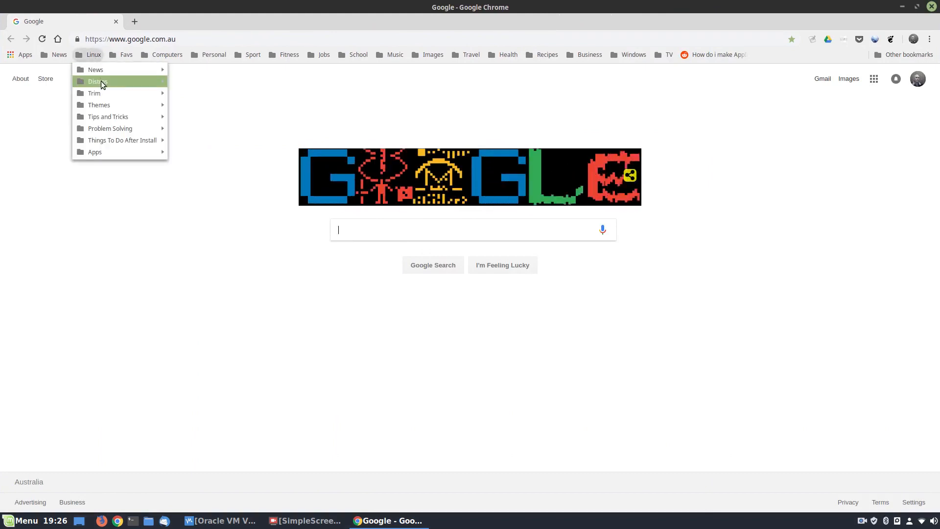
mouse_move(101, 82)
click(206, 79)
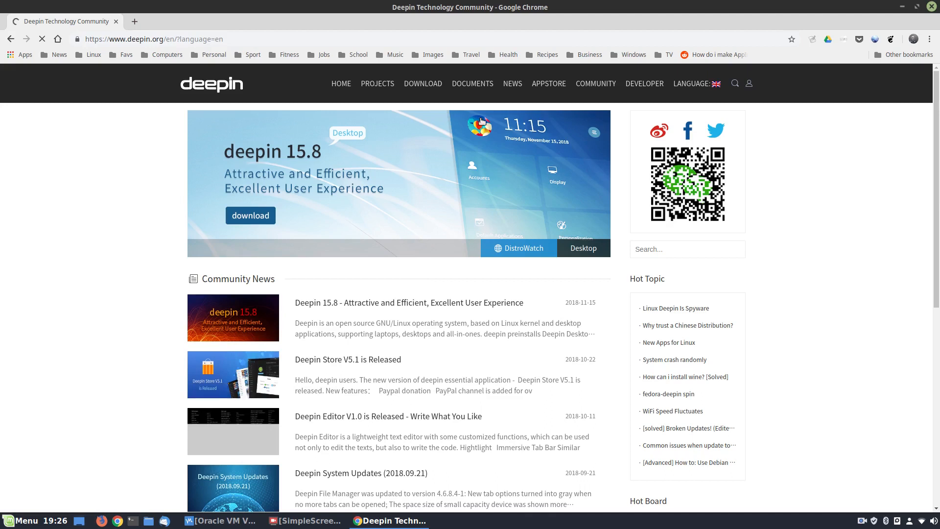
mouse_move(416, 82)
click(417, 83)
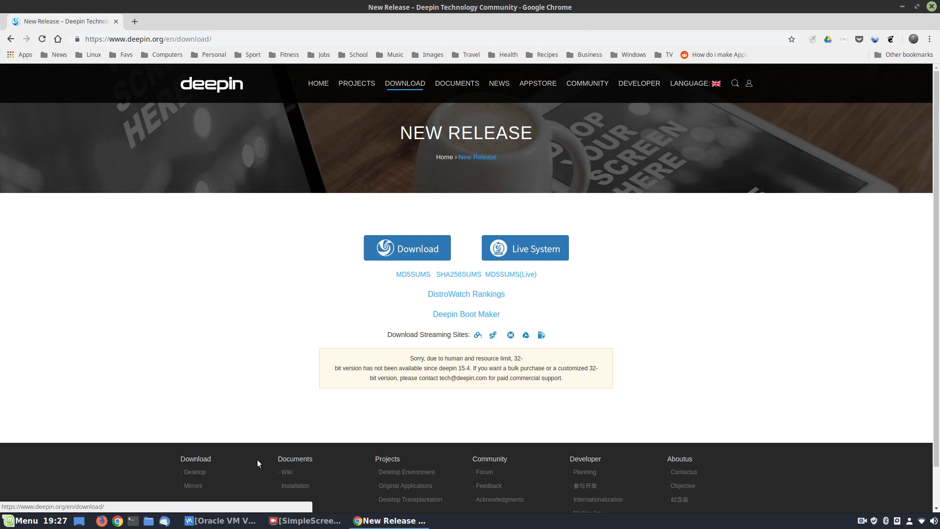
Follow the footer Download link to Deepin's Packages mirror page.
click(195, 462)
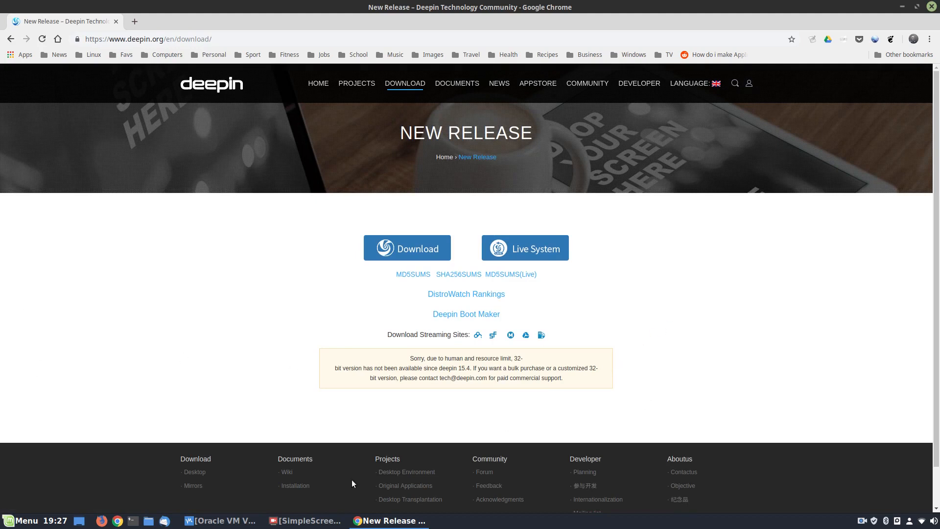
Show deepin's Mirrors list and open Australia's AARNet http mirror in a new tab.
click(196, 488)
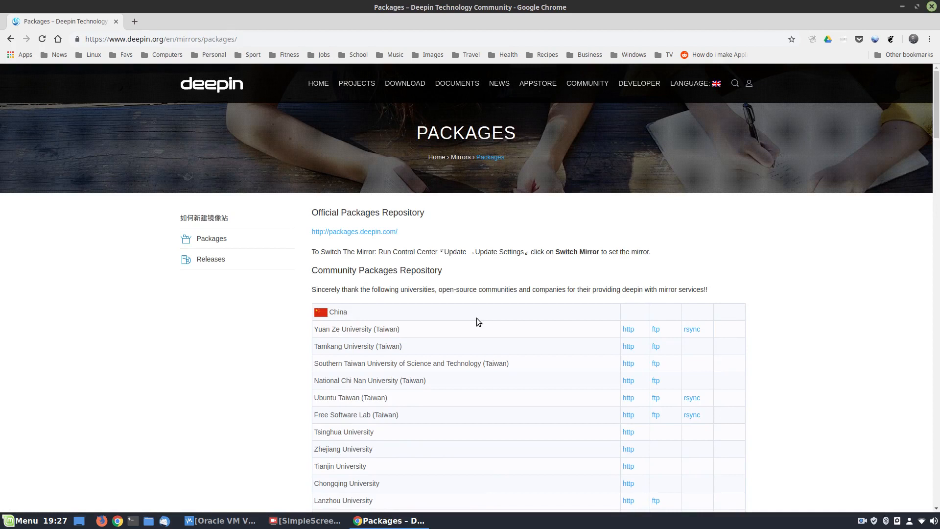
scroll(477, 318, down, 9)
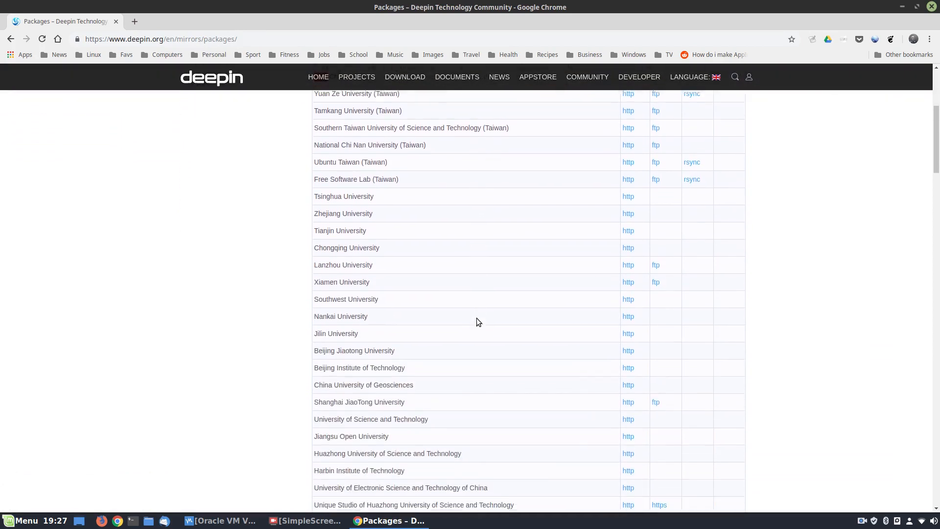
scroll(476, 318, down, 5)
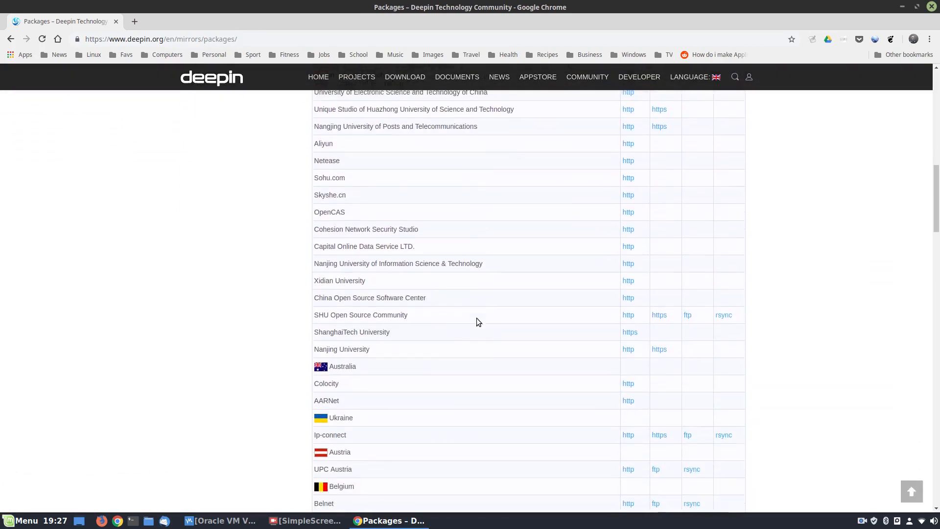
scroll(477, 322, down, 2)
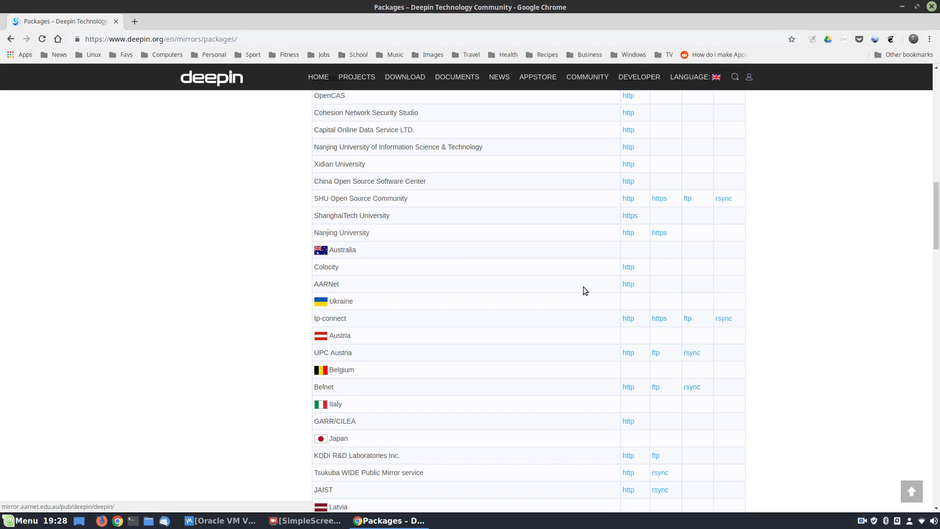
click(626, 284)
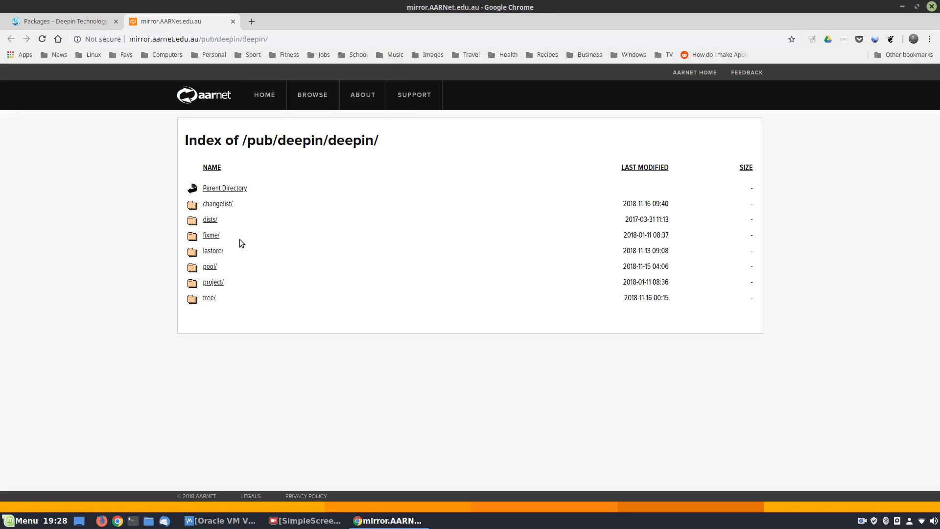
Browse the AARNet mirror to deepin-cd/15.8/ with deepin-15.8-amd64.iso, then return to the Packages tab.
click(226, 187)
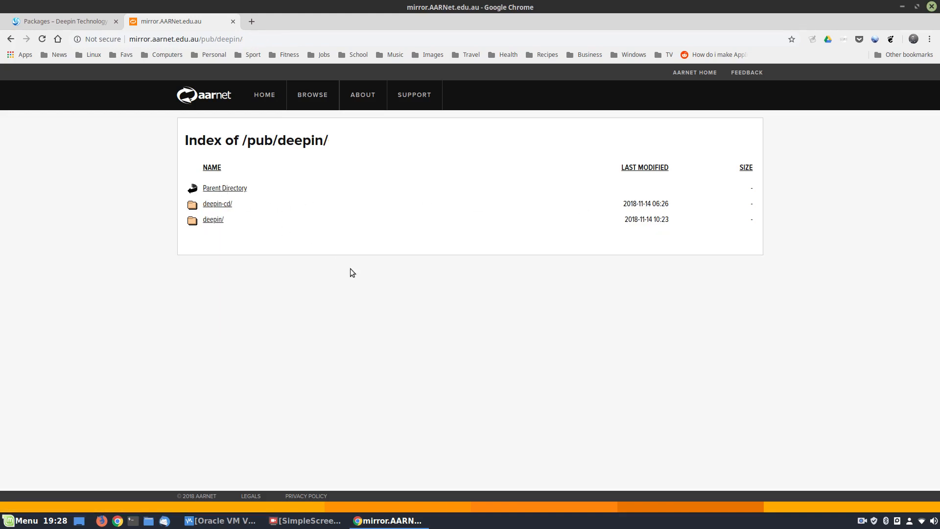
click(210, 221)
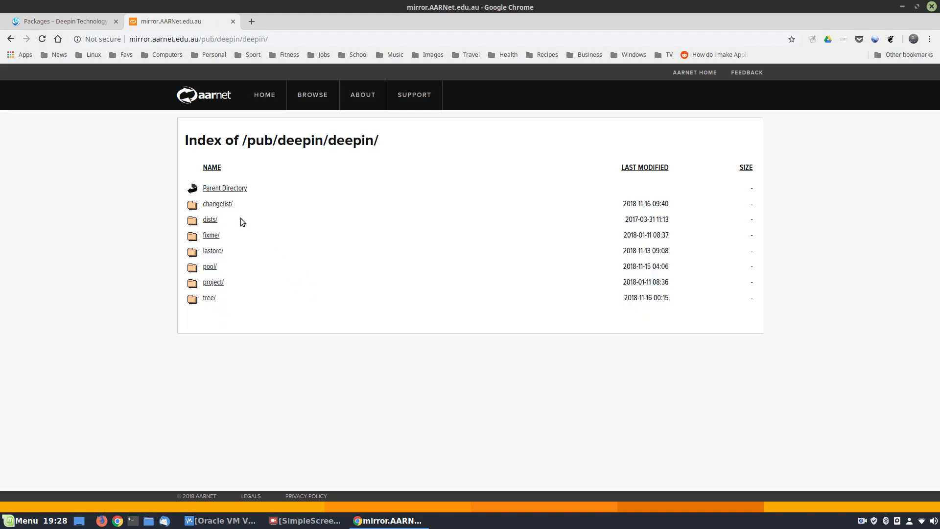
click(220, 192)
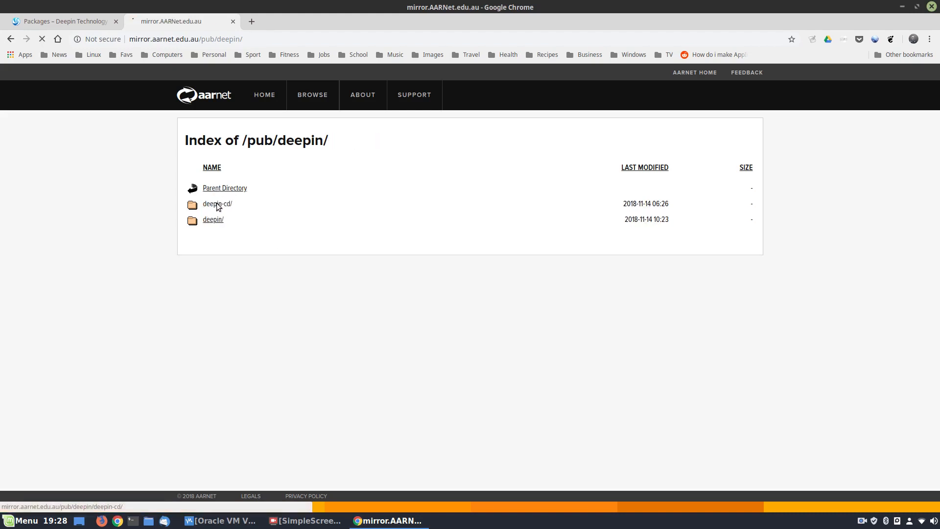
click(216, 203)
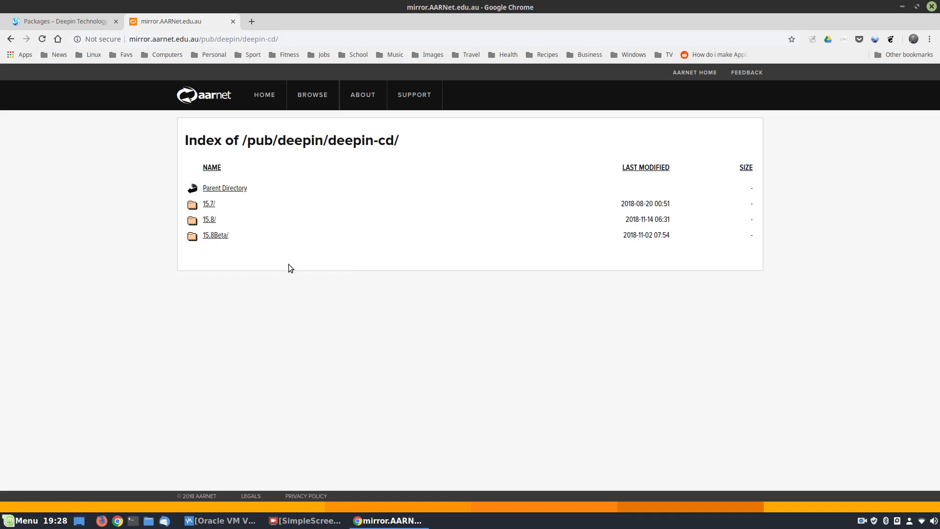
click(210, 222)
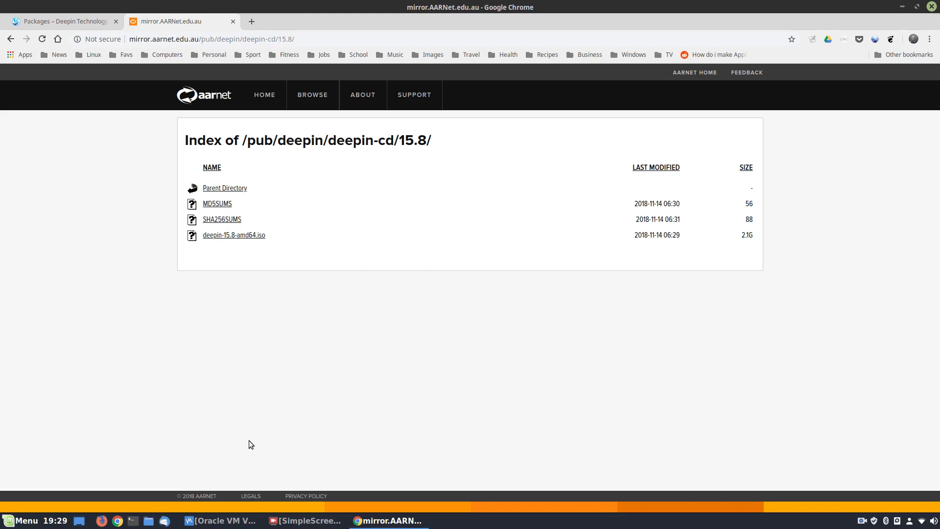
click(38, 22)
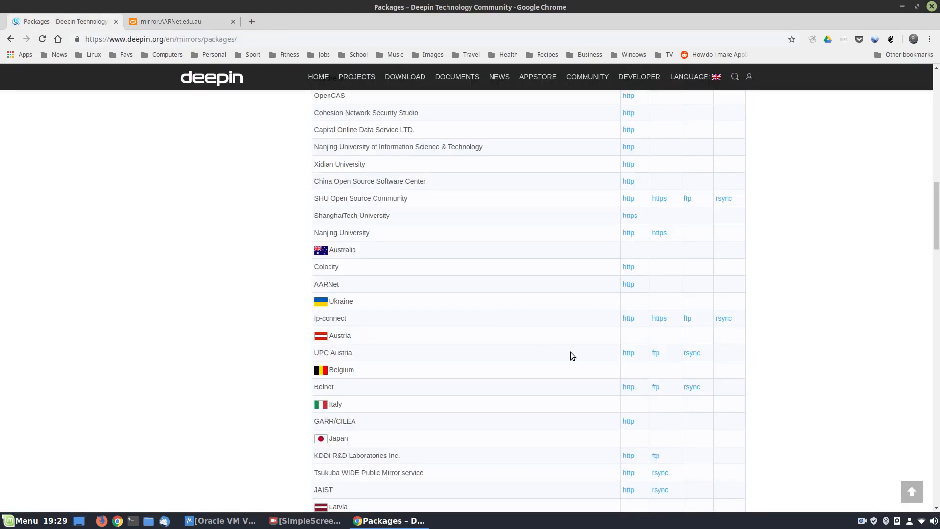
Go back to the New Release page, close the AARNet tab, and quit Chrome.
click(10, 39)
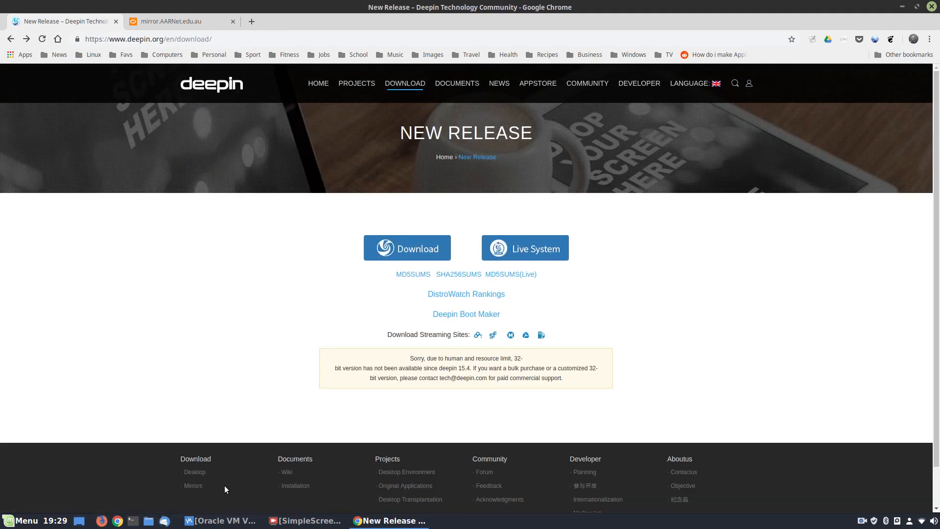
click(193, 486)
click(233, 22)
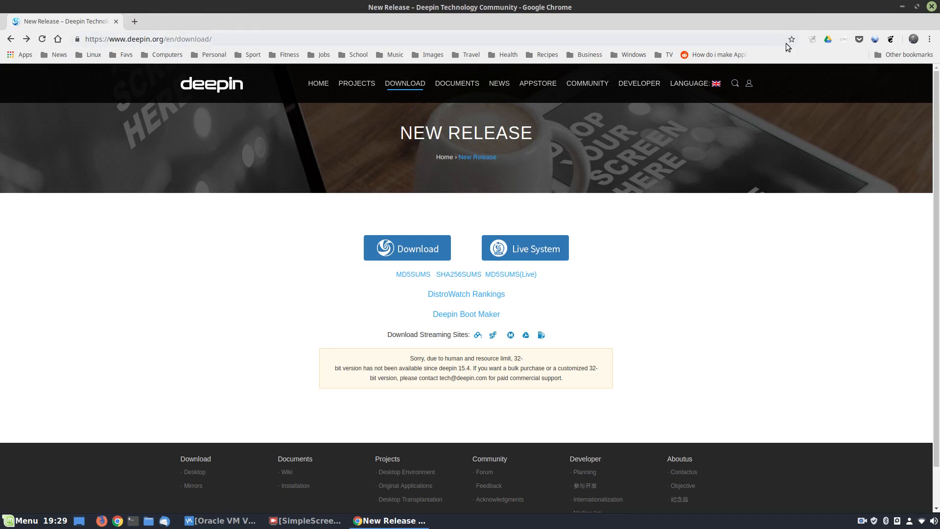
click(932, 7)
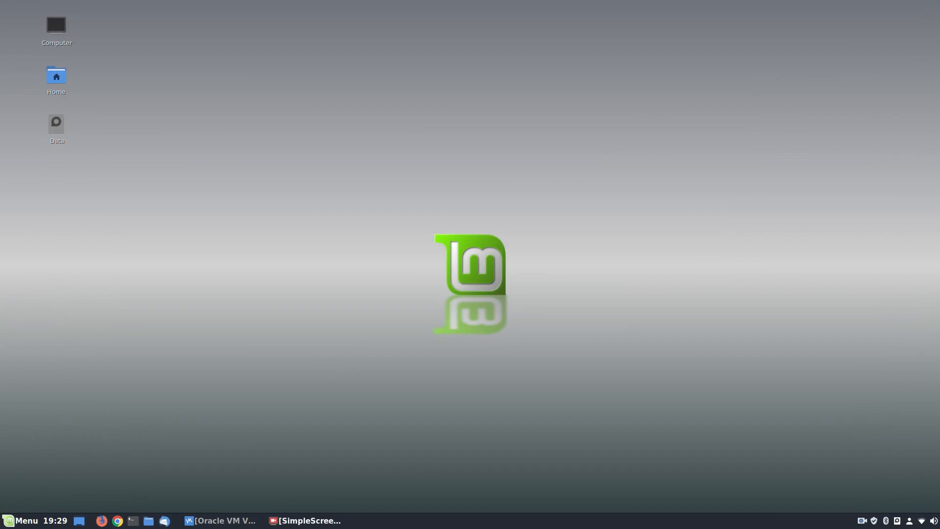
Start the Dual Boot VM, boot Peppermint from GRUB, and log in with the account password.
click(229, 521)
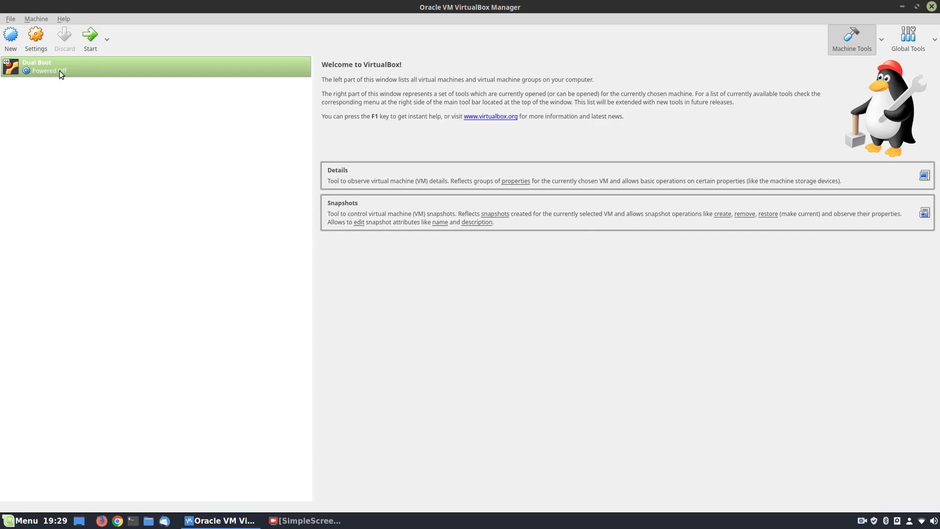
click(90, 39)
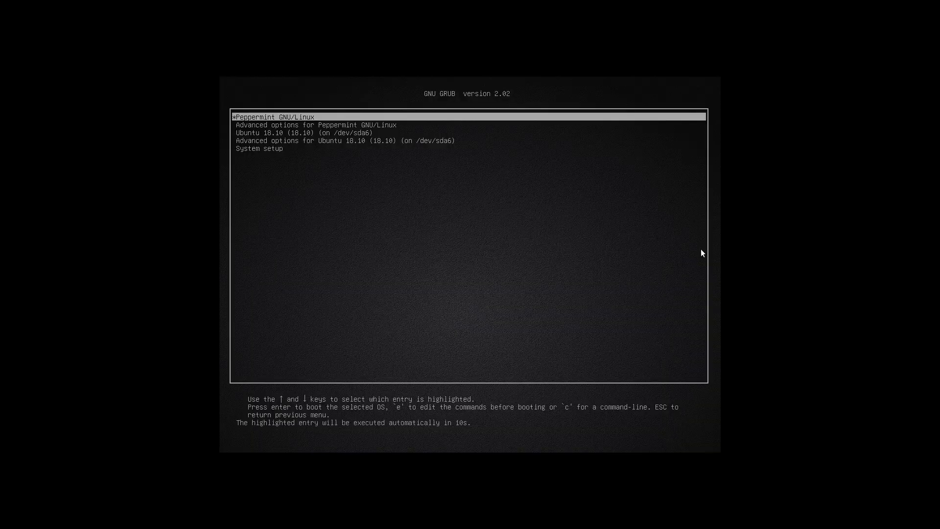
key(Return)
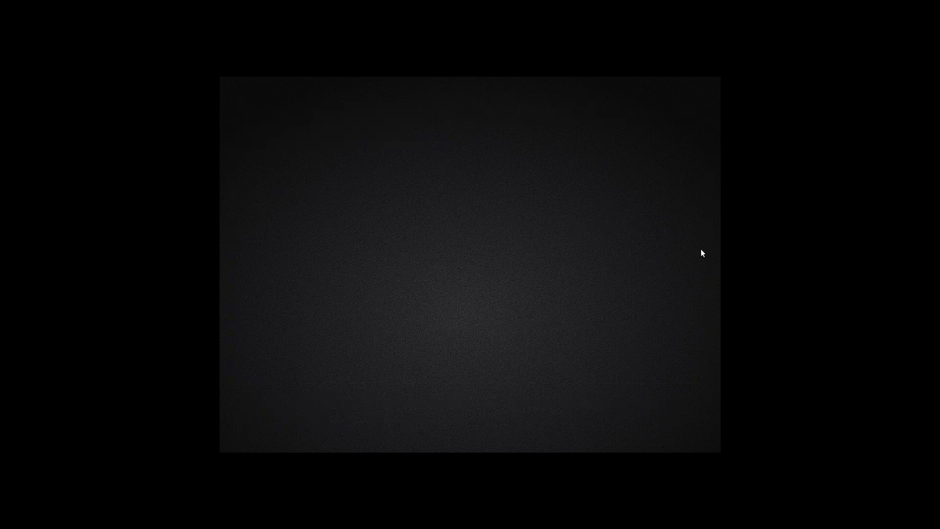
text(******)
key(Return)
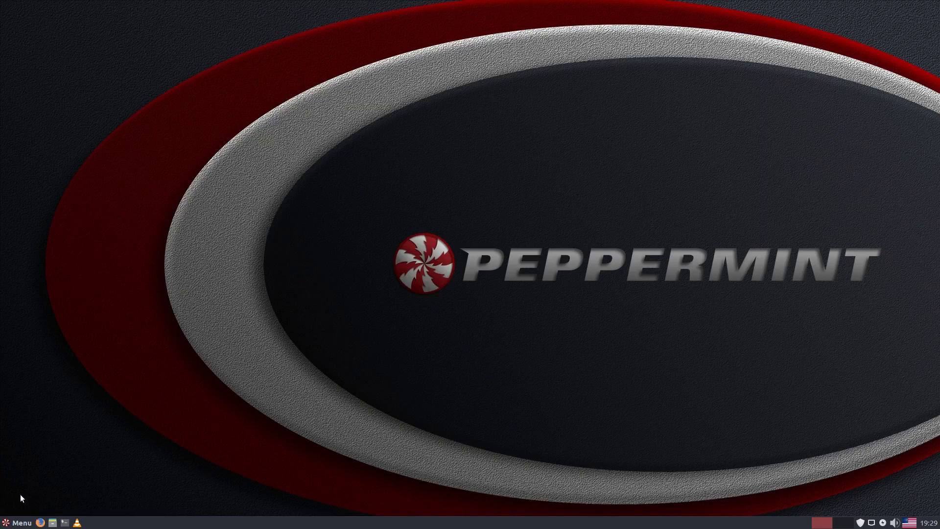
Shut down Peppermint through the application menu's logout options.
click(22, 522)
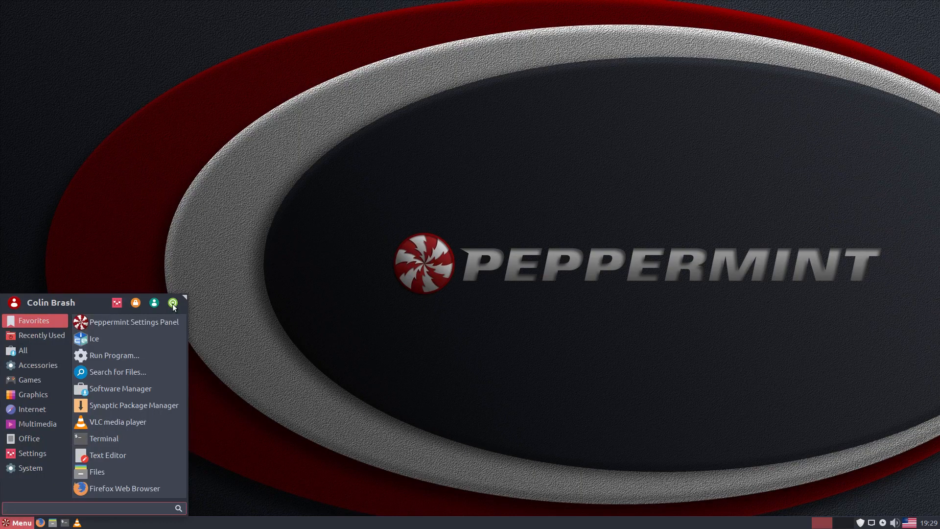
click(171, 303)
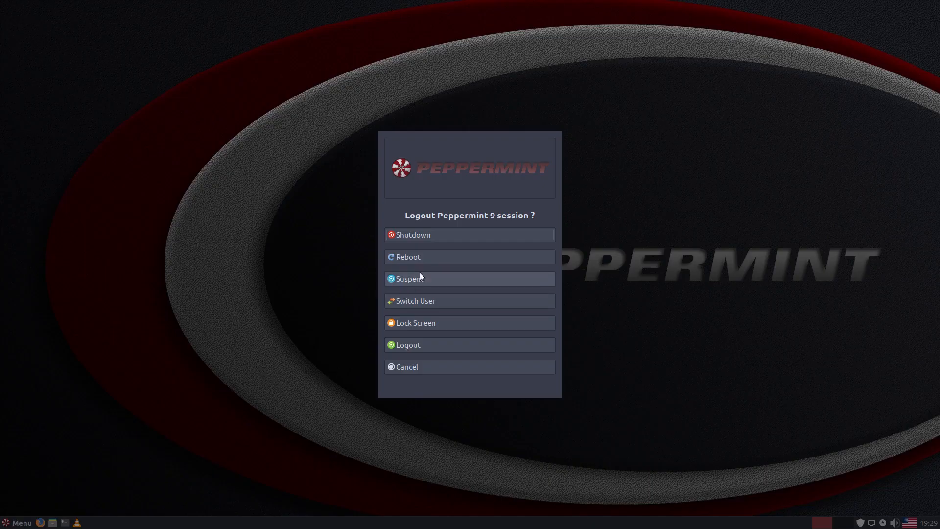
click(435, 241)
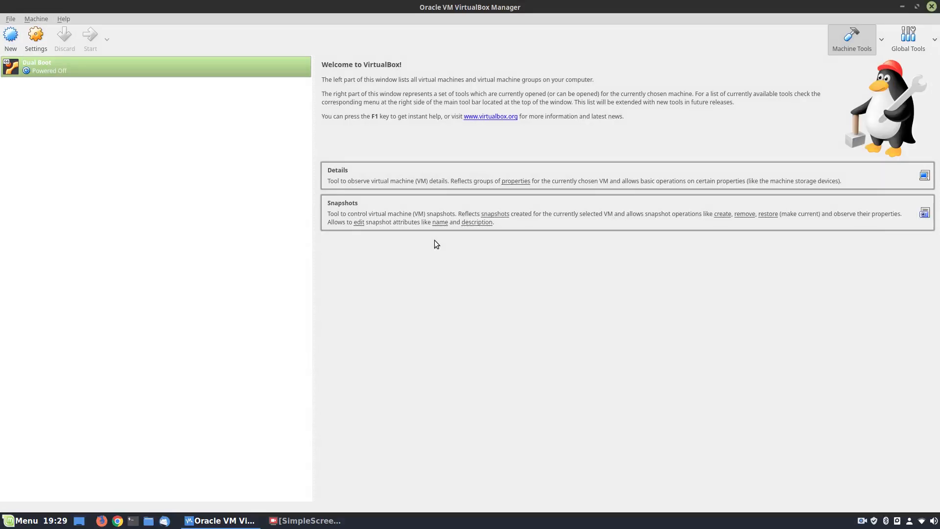
Restart the Dual Boot VM, boot the Ubuntu 18.10 GRUB entry, and log in to Lubuntu.
click(90, 37)
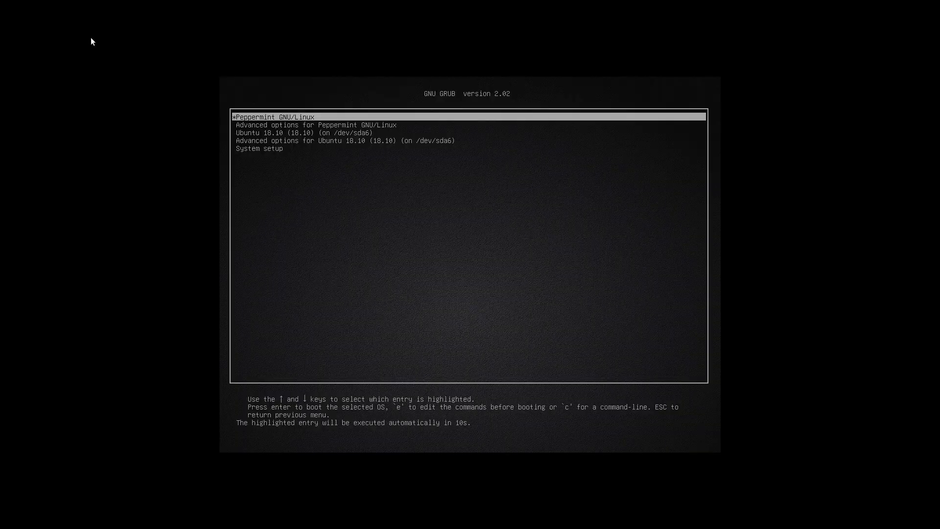
key(Down)
key(Down)
key(Return)
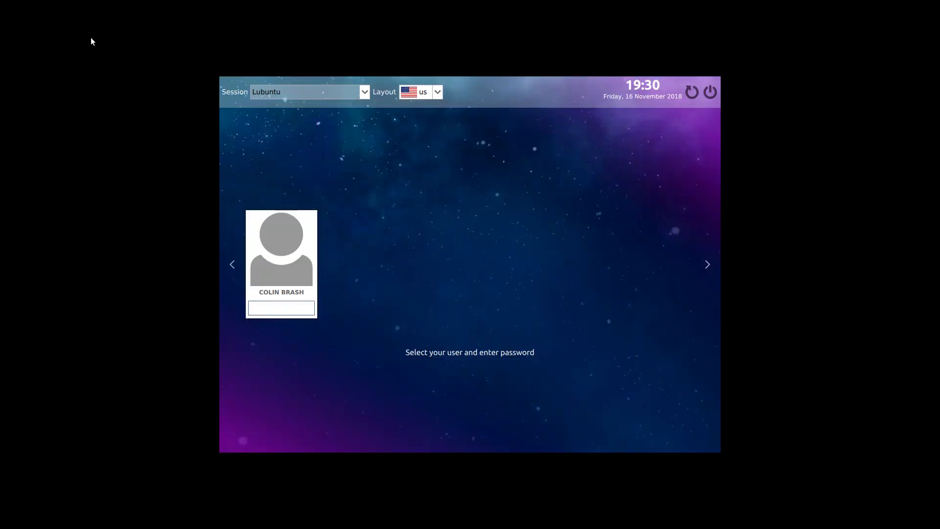
text(*******)
key(Return)
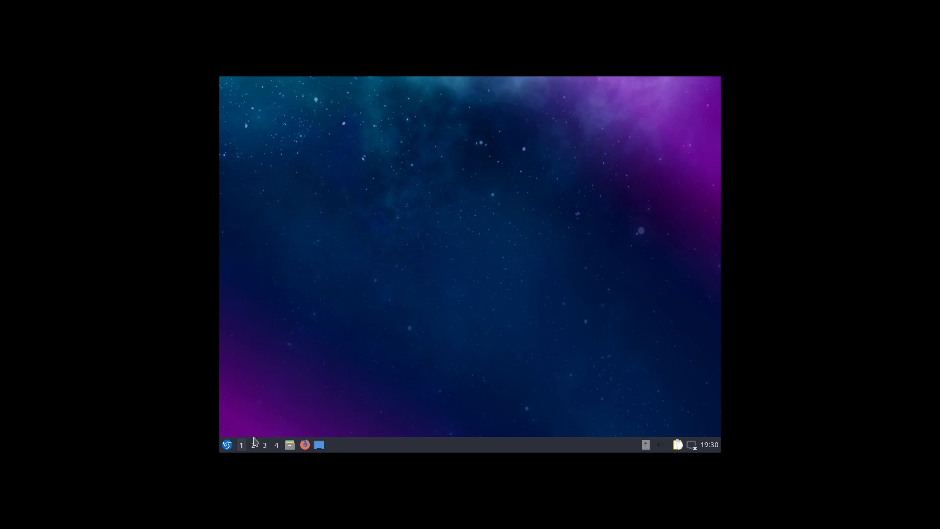
Power off Lubuntu via the start menu's Leave > Shutdown and confirm with Yes.
click(226, 445)
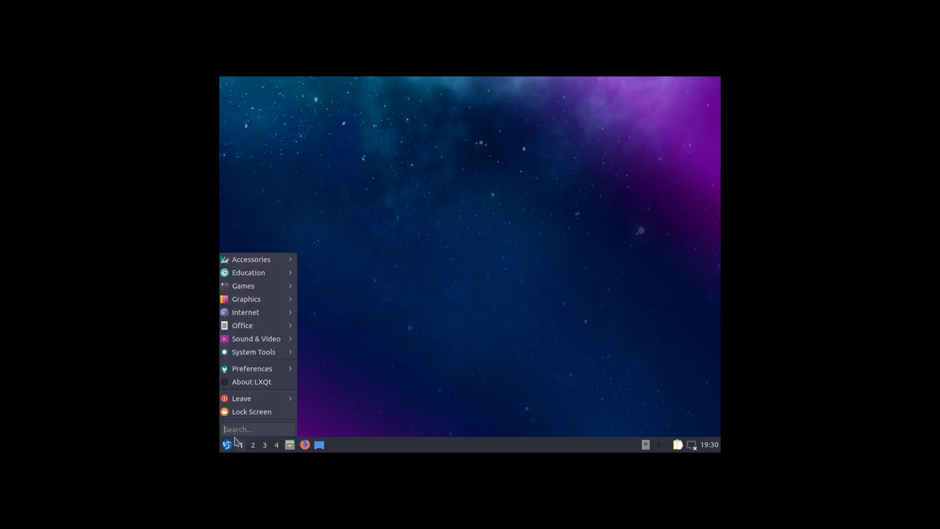
mouse_move(255, 400)
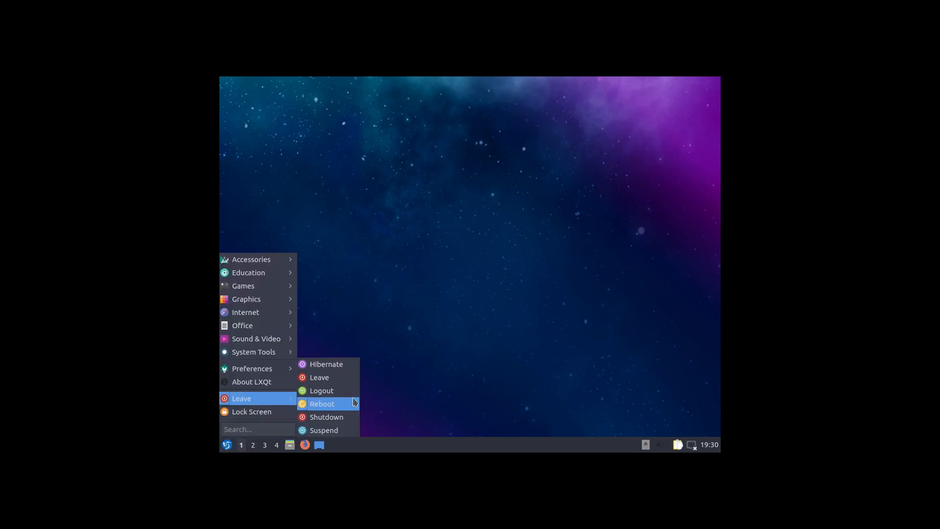
click(341, 417)
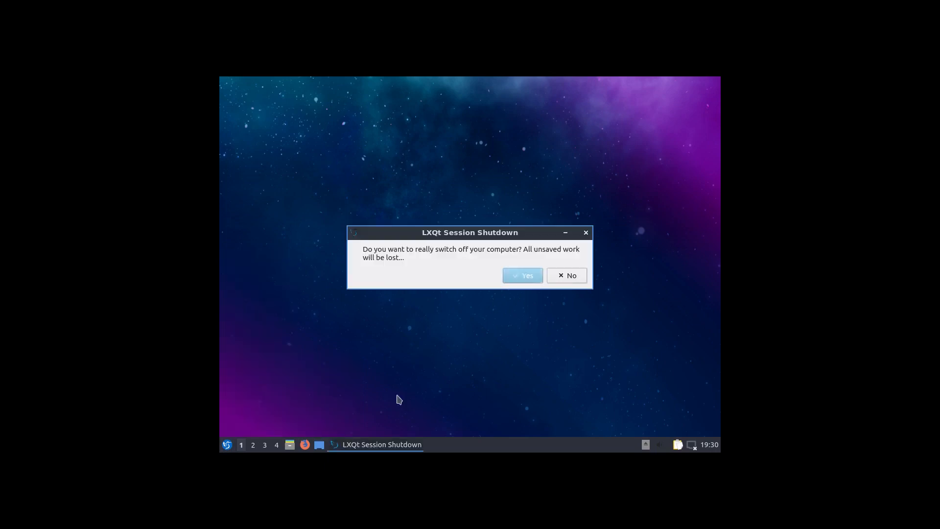
click(522, 277)
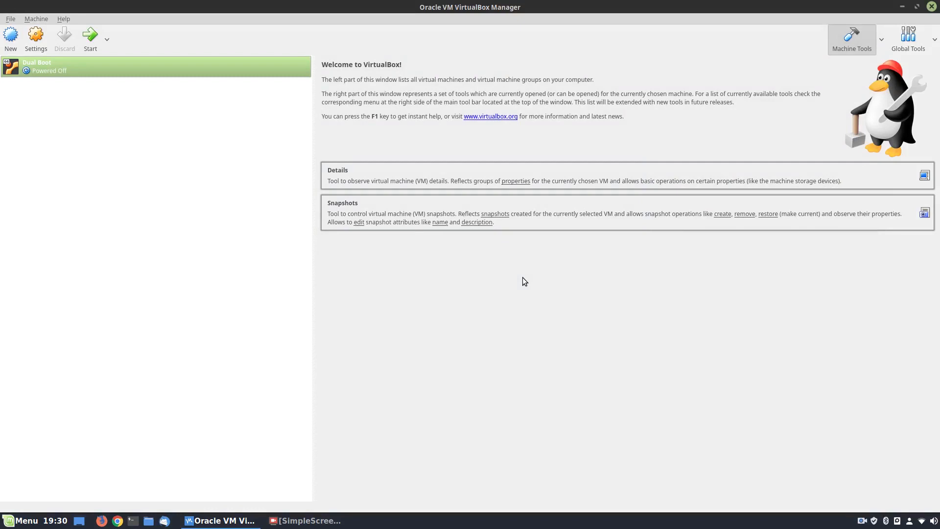
Load deepin-15.8-amd64.iso into the Dual Boot VM's empty IDE optical drive and save the settings.
right_click(51, 63)
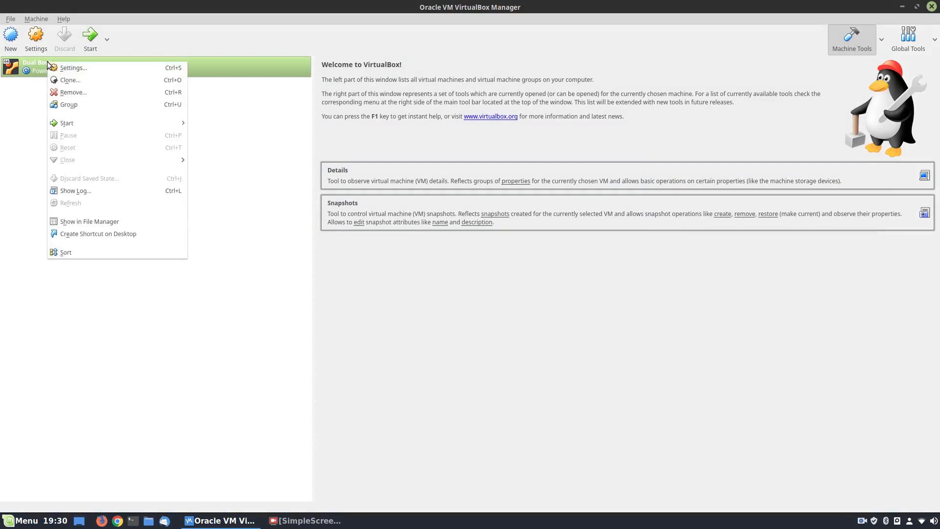
click(104, 67)
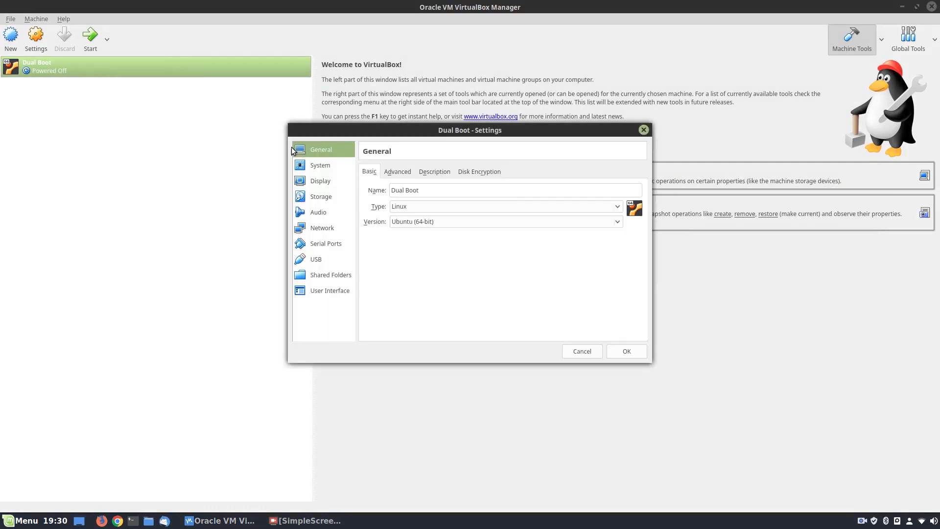
click(324, 198)
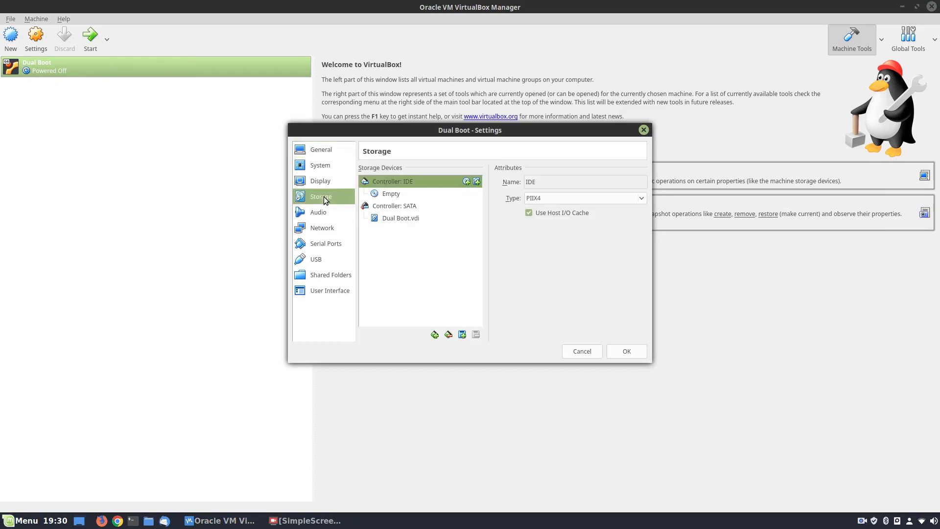
click(391, 193)
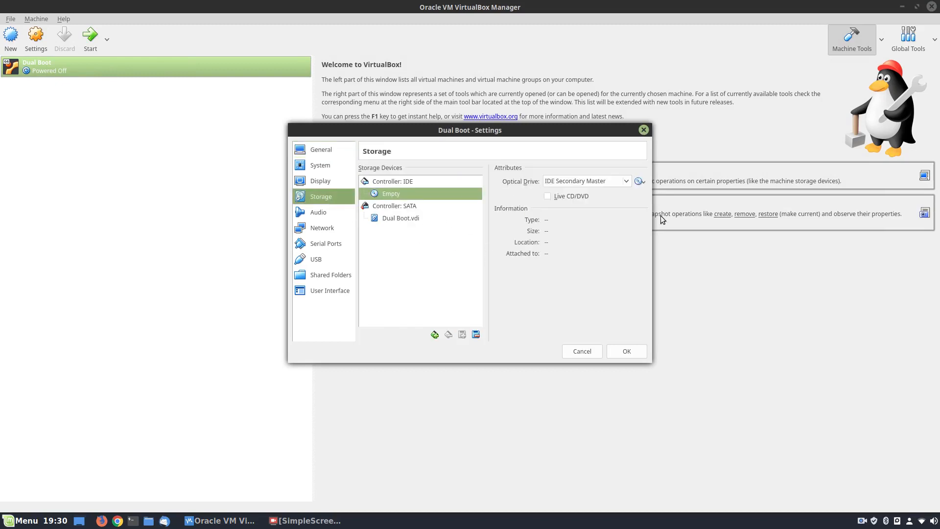
click(639, 181)
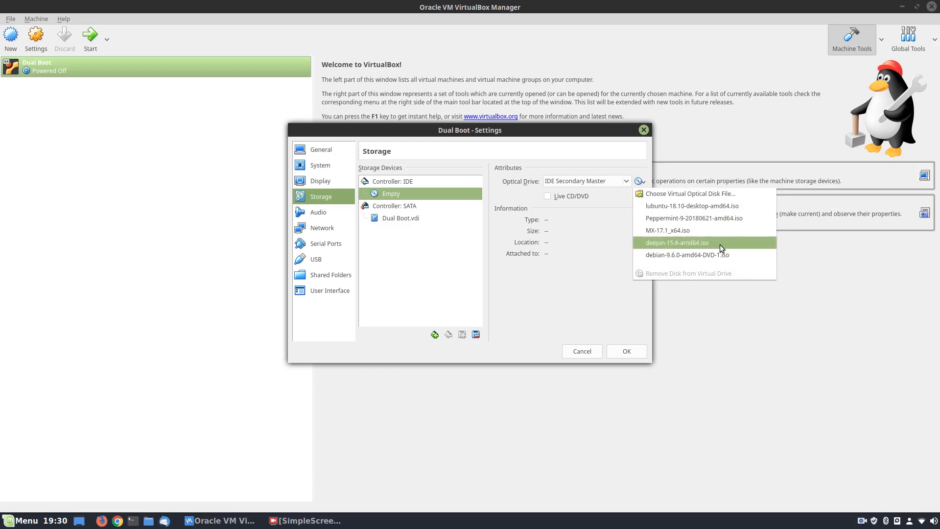
click(692, 243)
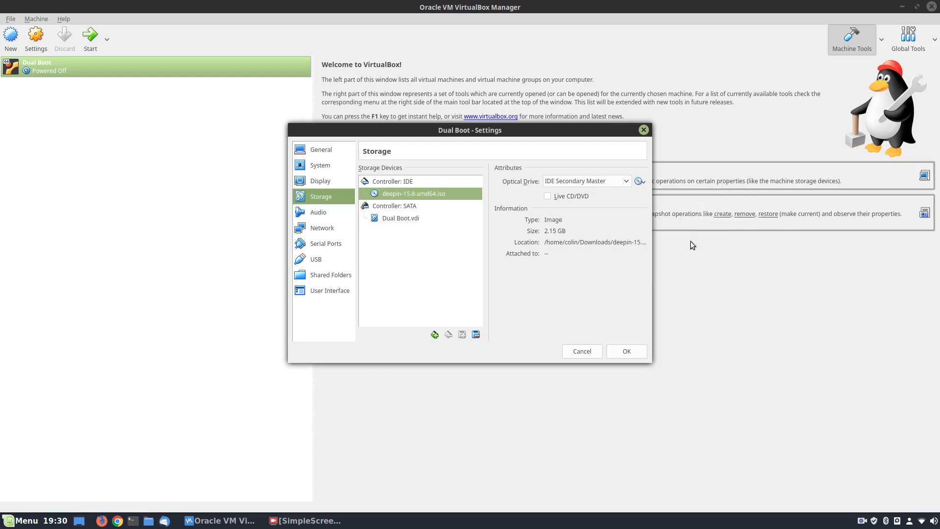
click(632, 351)
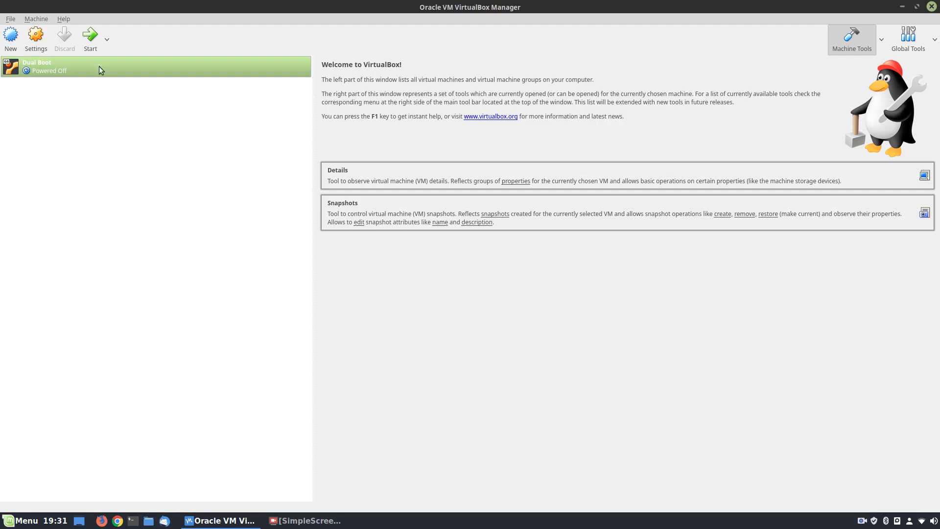
Boot the Dual Boot VM from the Deepin ISO to reach the Install Deepin menu.
click(91, 39)
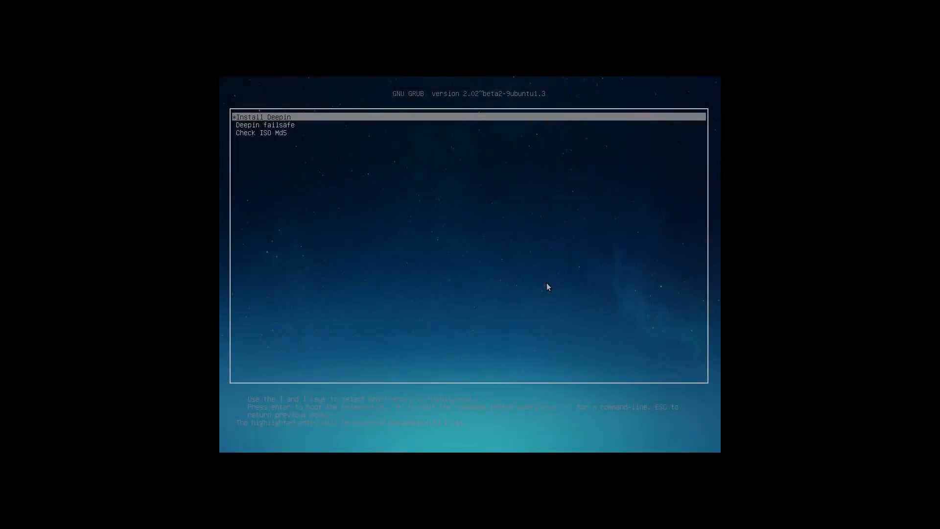
Boot Install Deepin, pick English as the language, and accept the licence agreement.
key(Return)
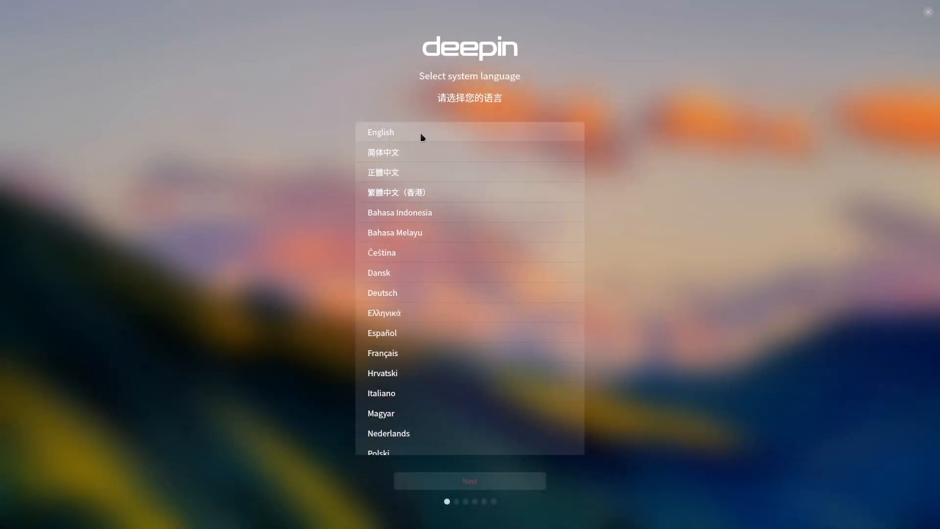
click(420, 133)
click(491, 481)
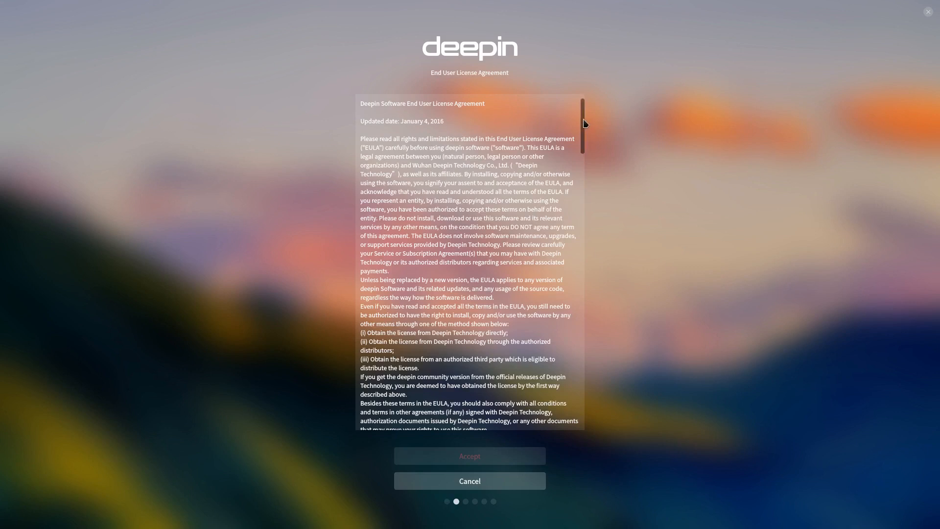
drag(586, 123, 580, 404)
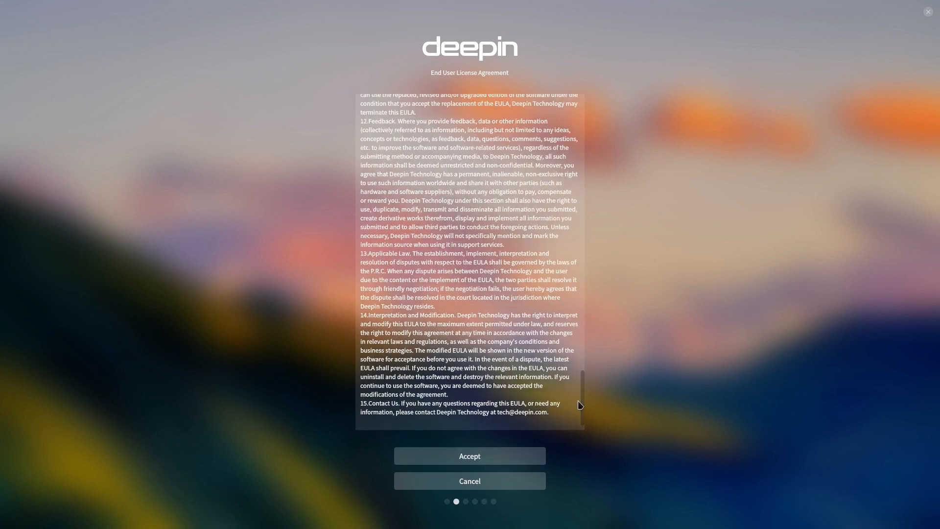
click(514, 459)
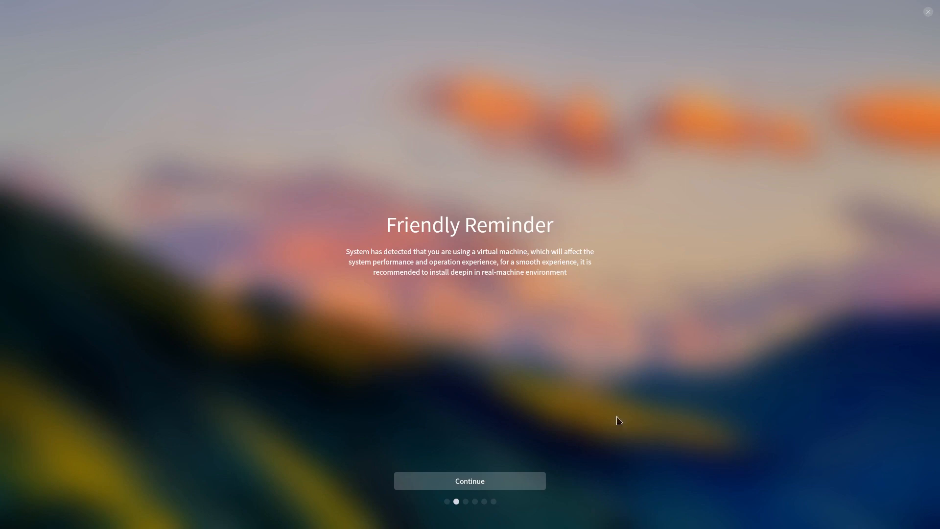
Past the virtual machine reminder, enter the user's name as an all-lowercase username.
click(503, 487)
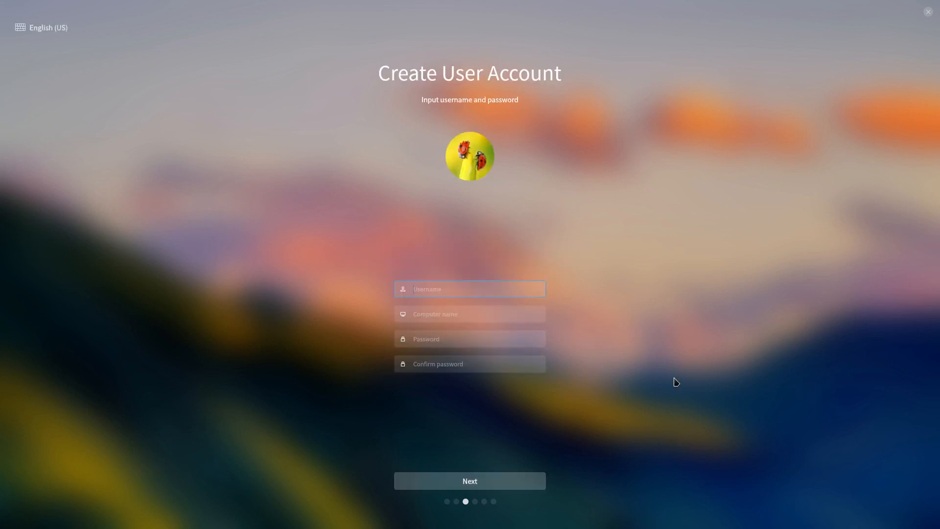
text(Colin Brash)
key(Tab)
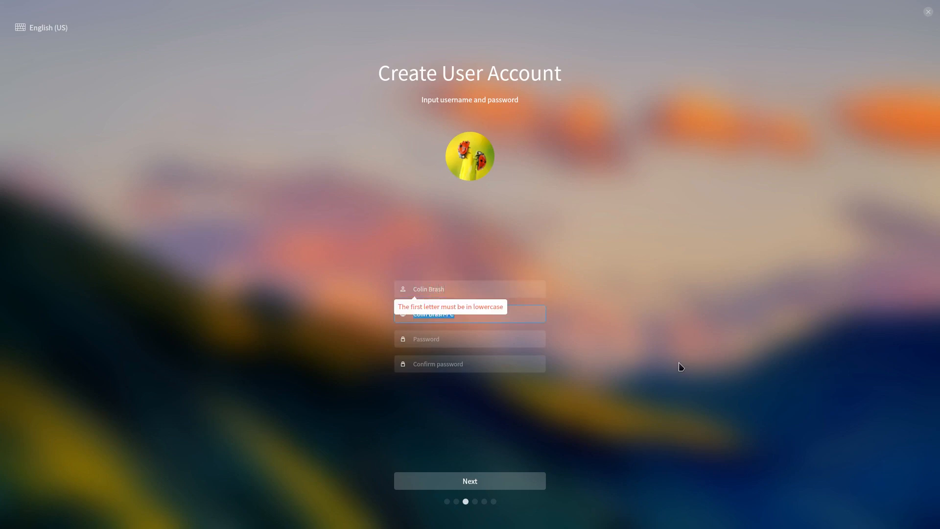
click(462, 287)
drag(459, 289, 372, 293)
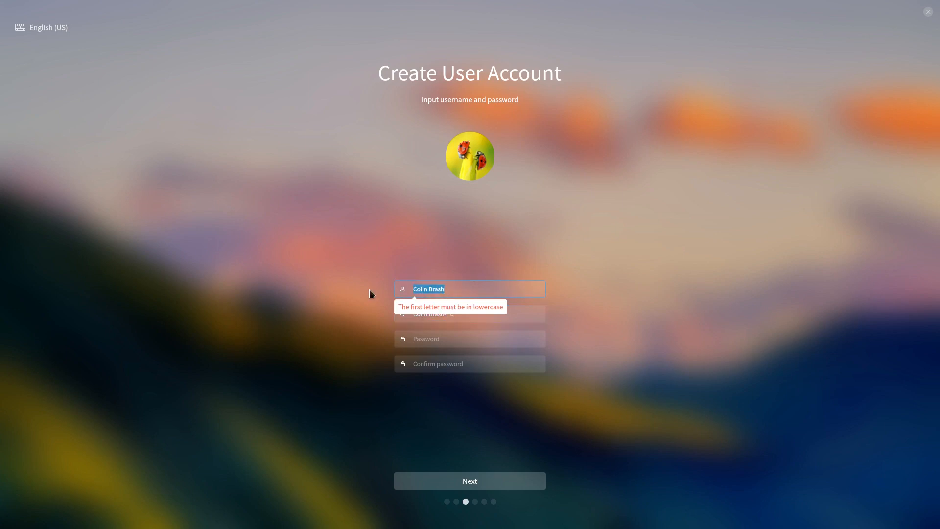
text(colin)
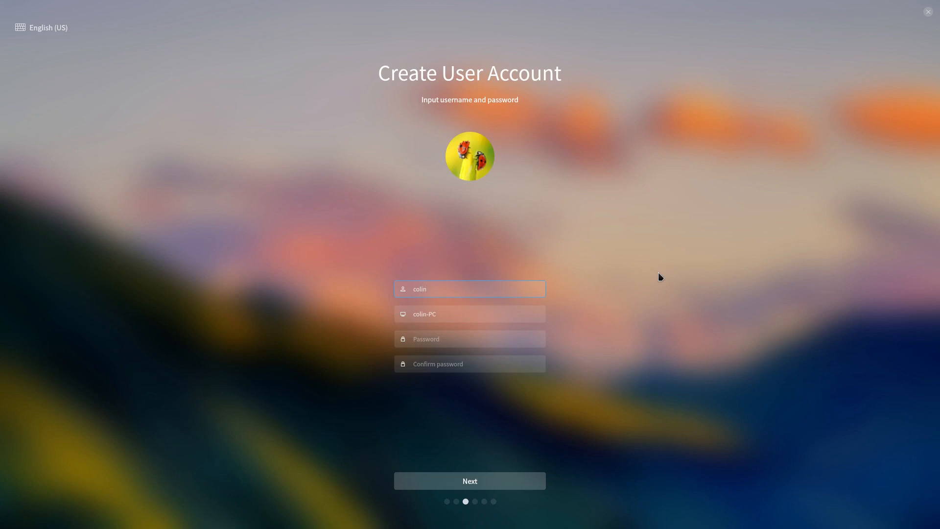
Edit the default computer name and enter and confirm the account password.
click(450, 315)
key(BackSpace)
text(deepin)
click(446, 337)
text(••••••)
key(Tab)
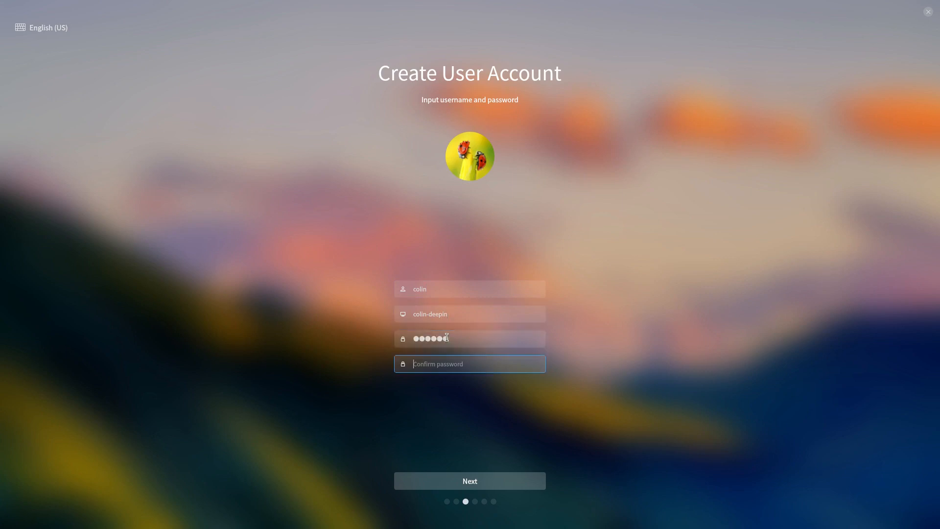
text(••••••)
click(504, 484)
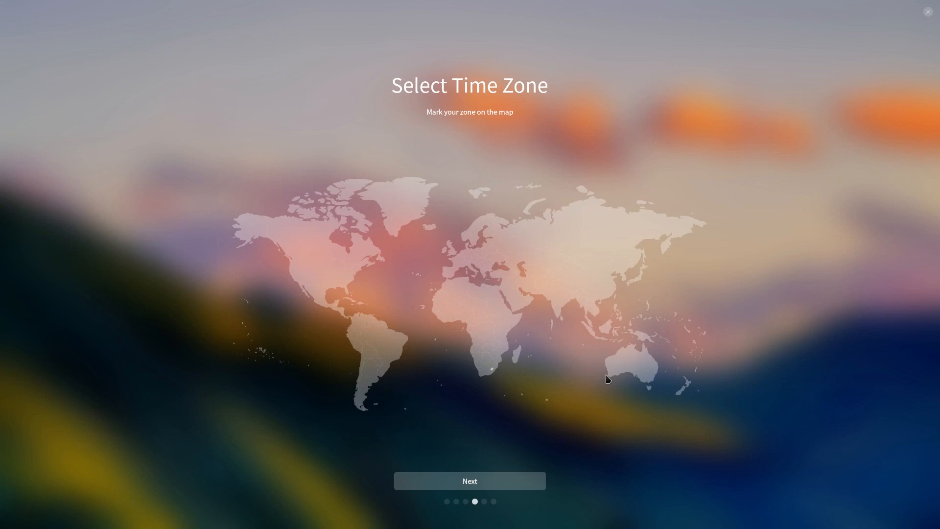
Choose Perth as the time zone on the world map and continue.
click(608, 372)
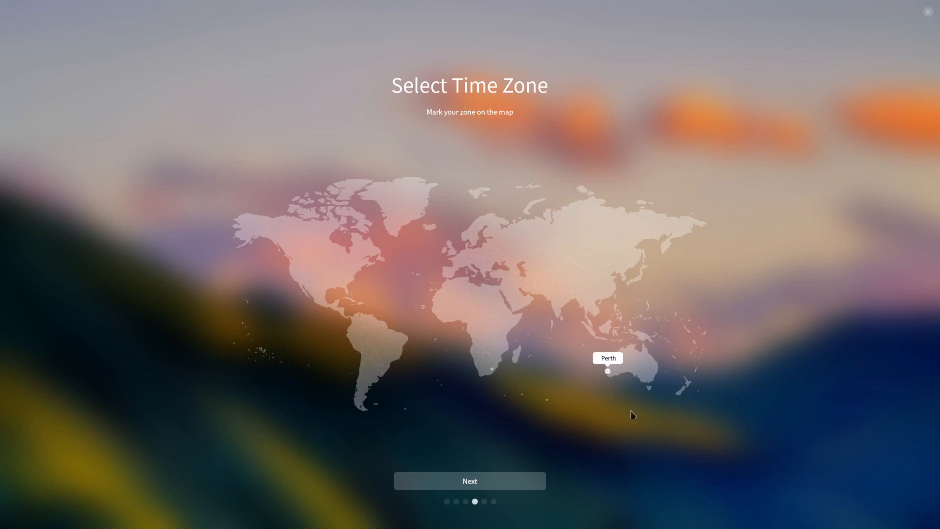
click(509, 483)
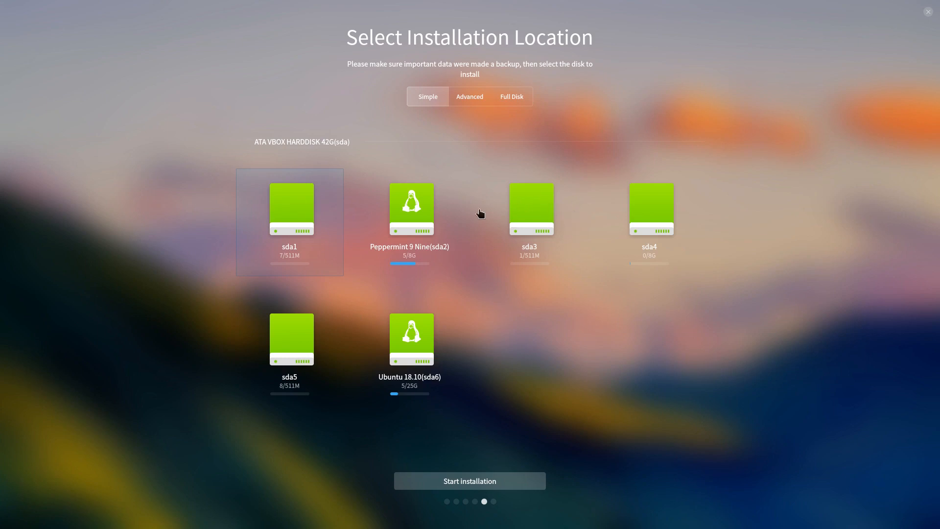
In the Advanced partition view, set sda4 to mount at / and confirm.
click(469, 96)
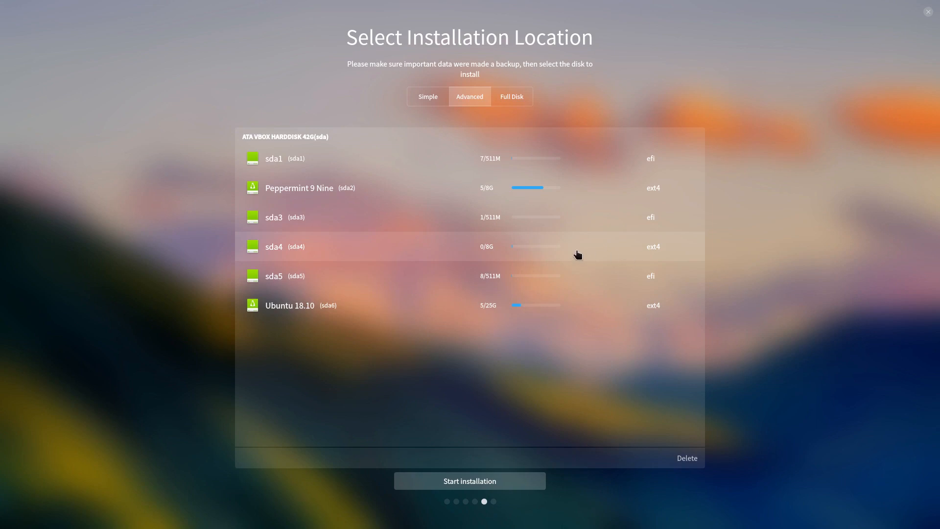
click(656, 248)
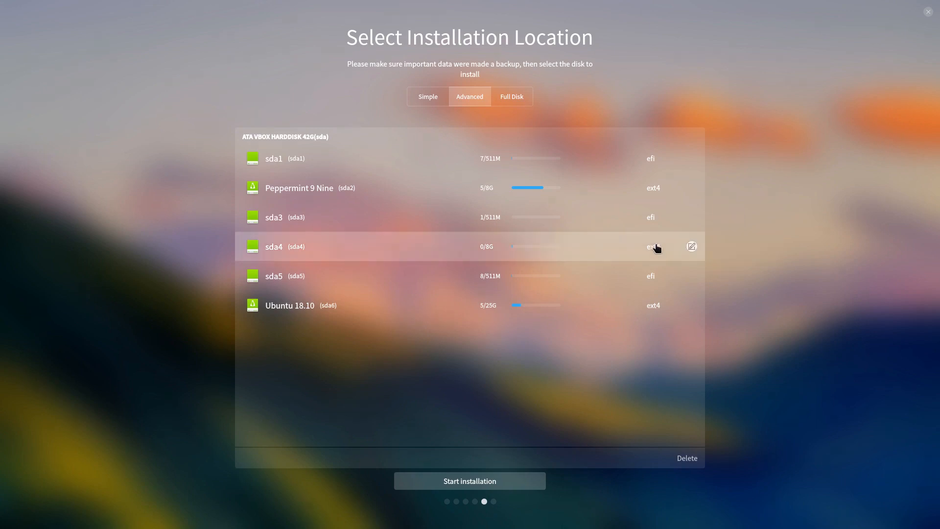
click(691, 247)
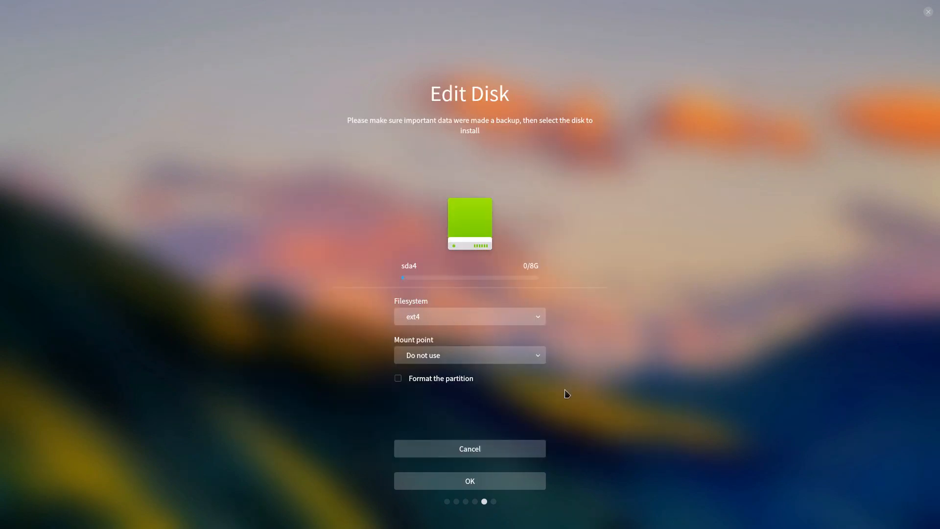
click(527, 360)
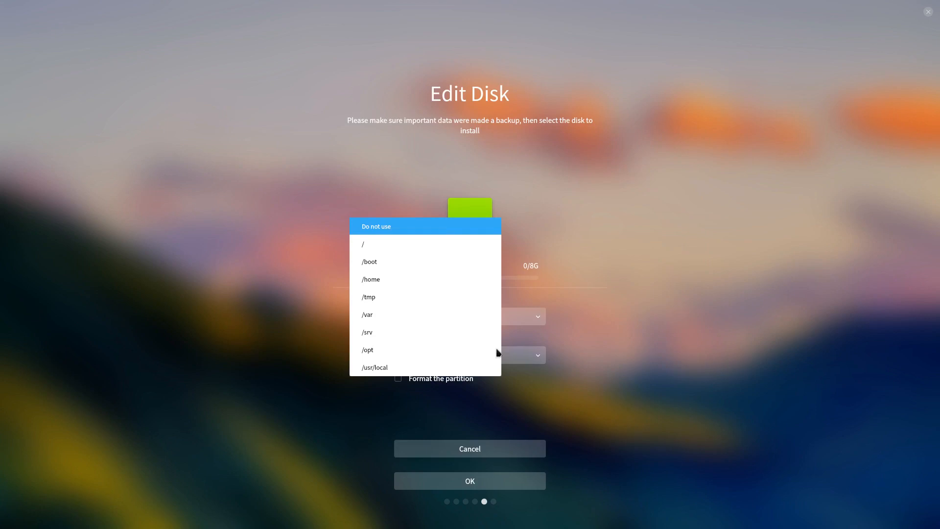
click(406, 251)
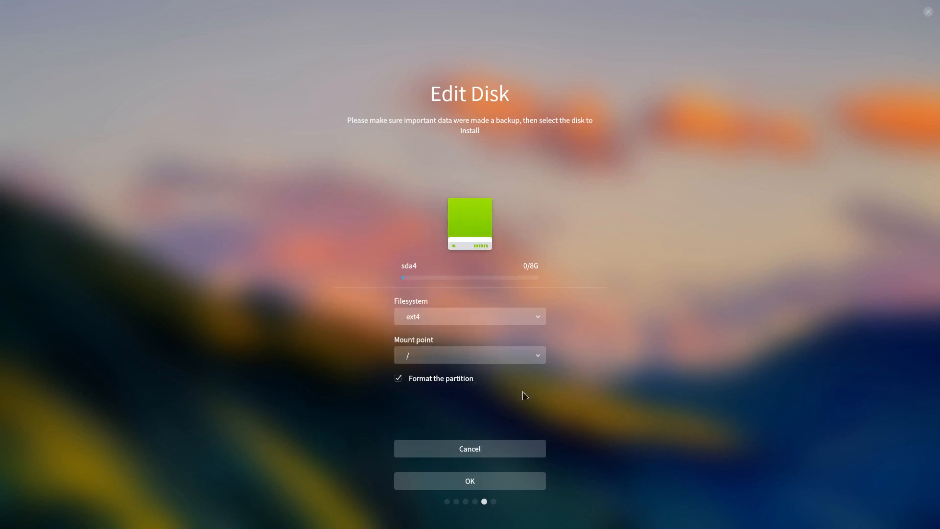
click(513, 487)
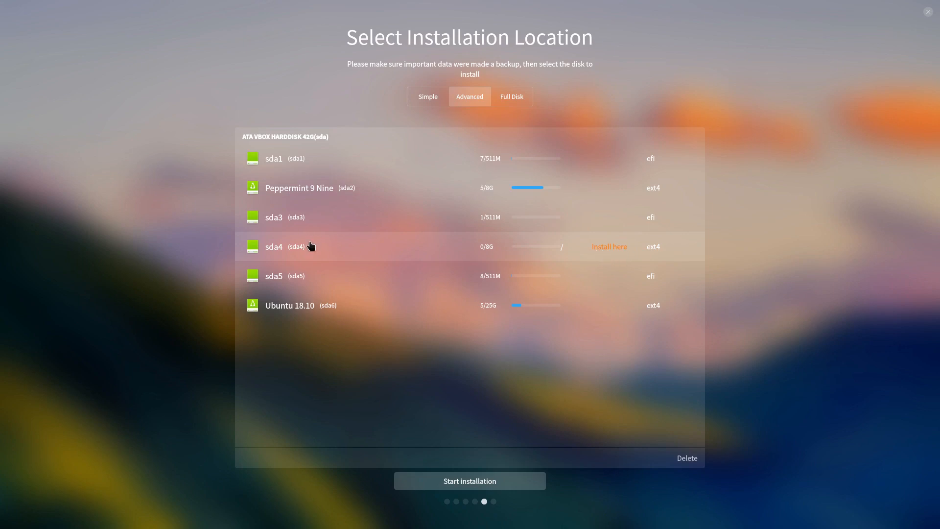
Mark sda3 as efi to be formatted, then try starting the installation.
click(658, 217)
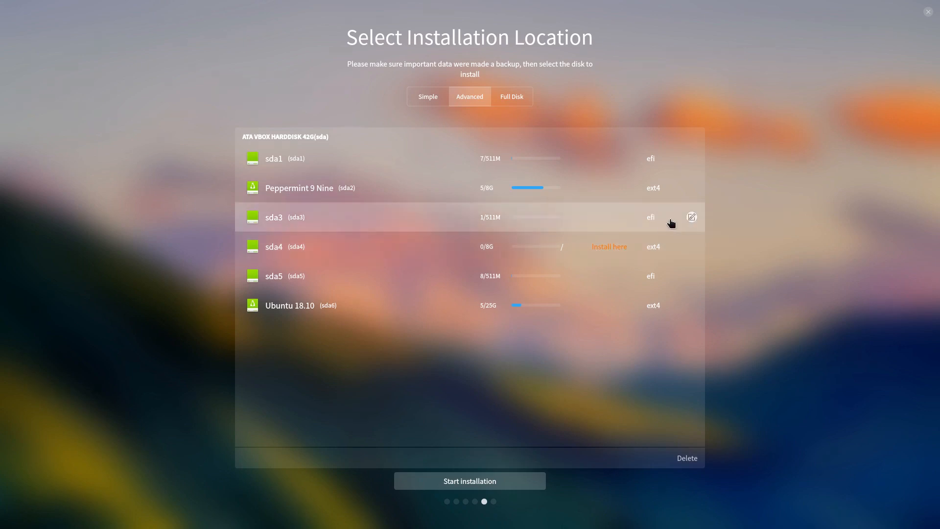
click(692, 217)
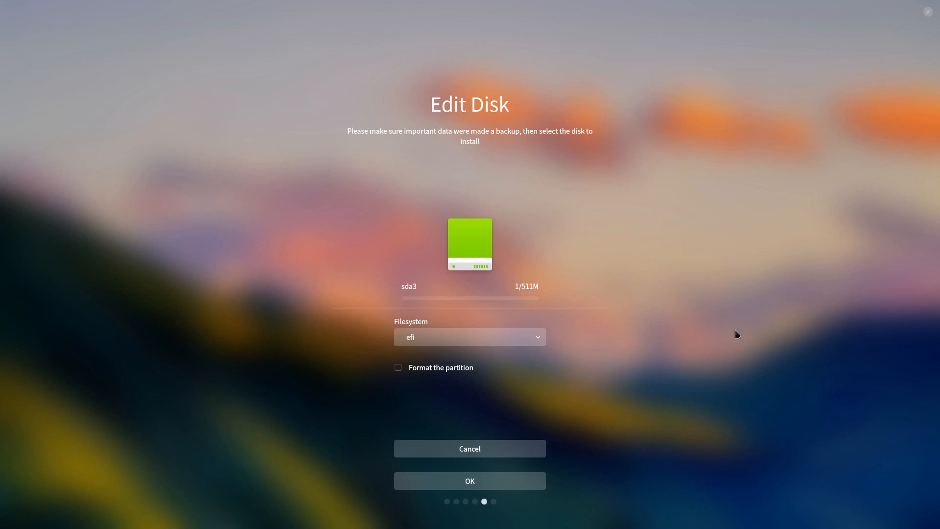
click(538, 335)
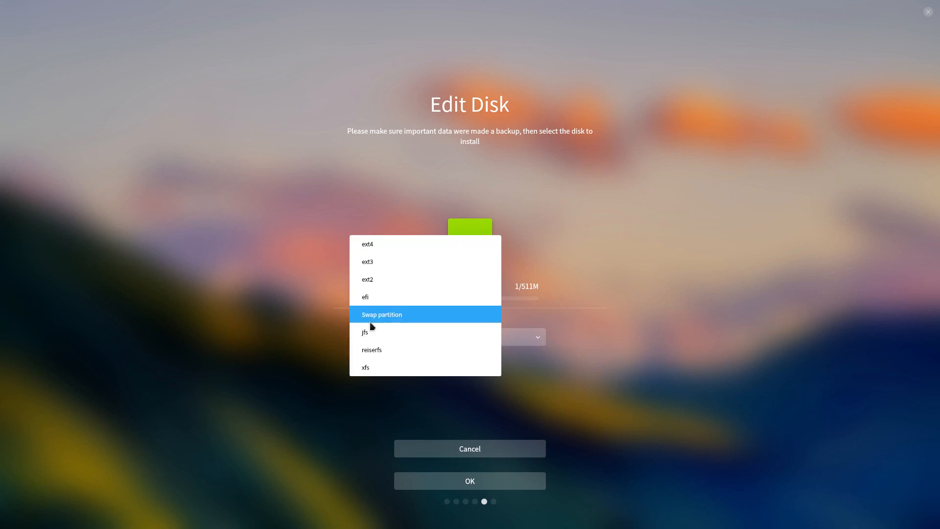
click(386, 300)
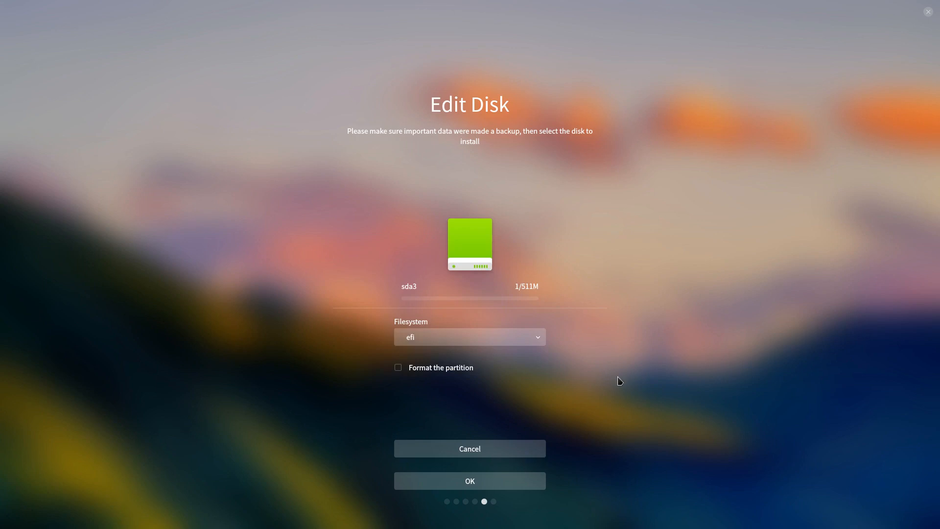
click(399, 369)
click(513, 484)
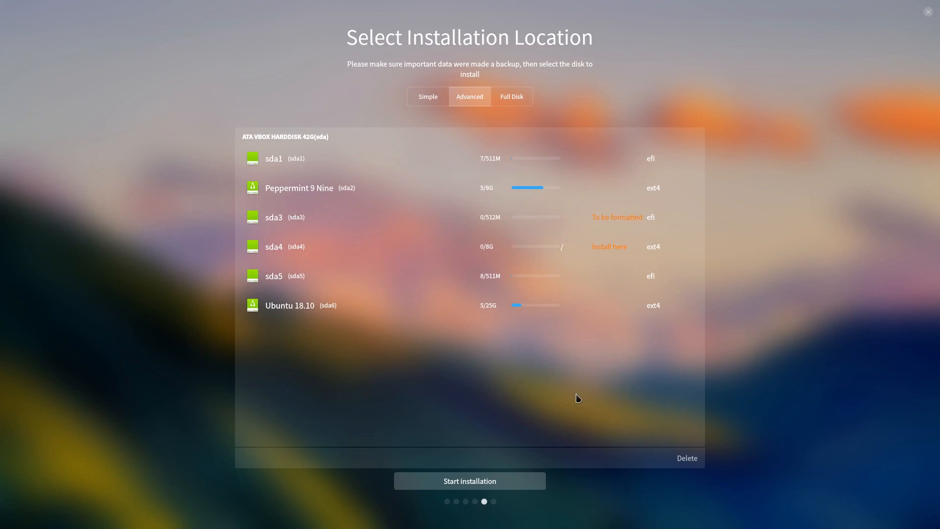
click(482, 484)
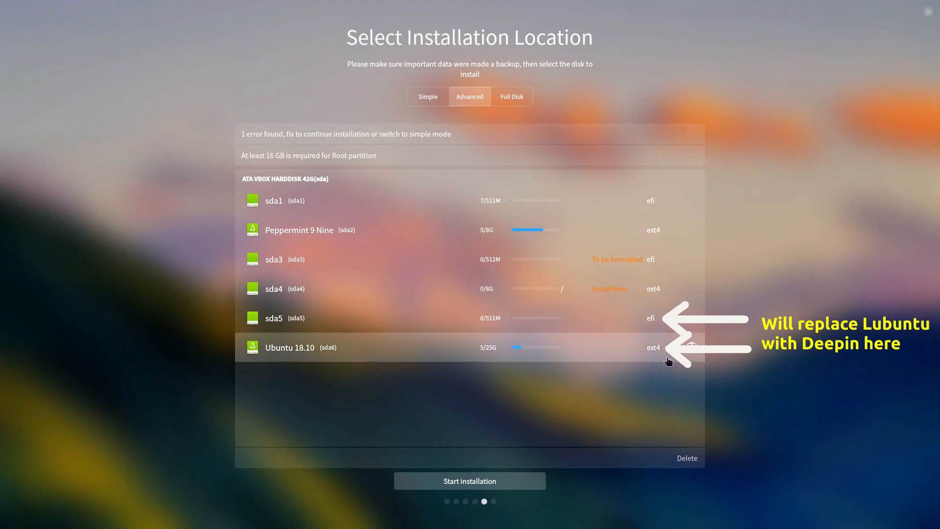
Set the Ubuntu 18.10 partition sda6 to mount at / for Deepin.
click(691, 347)
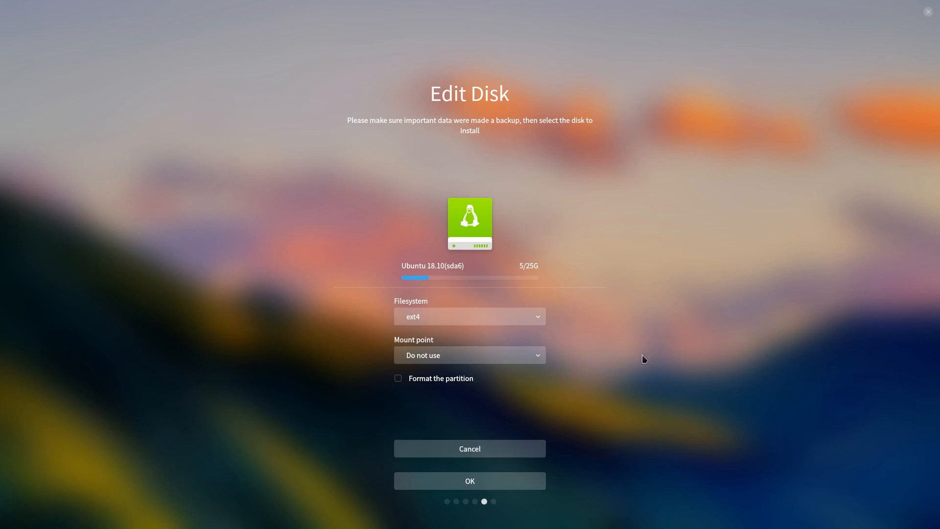
click(543, 357)
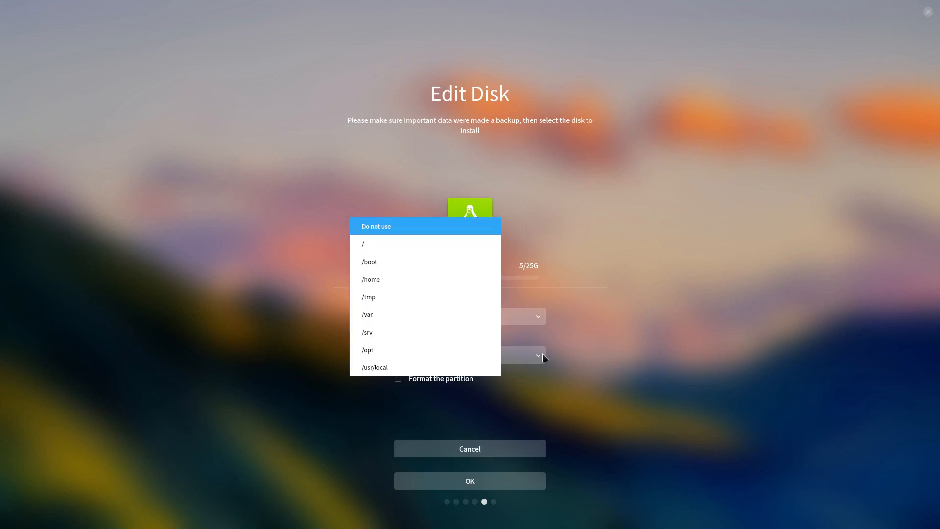
click(370, 245)
click(487, 481)
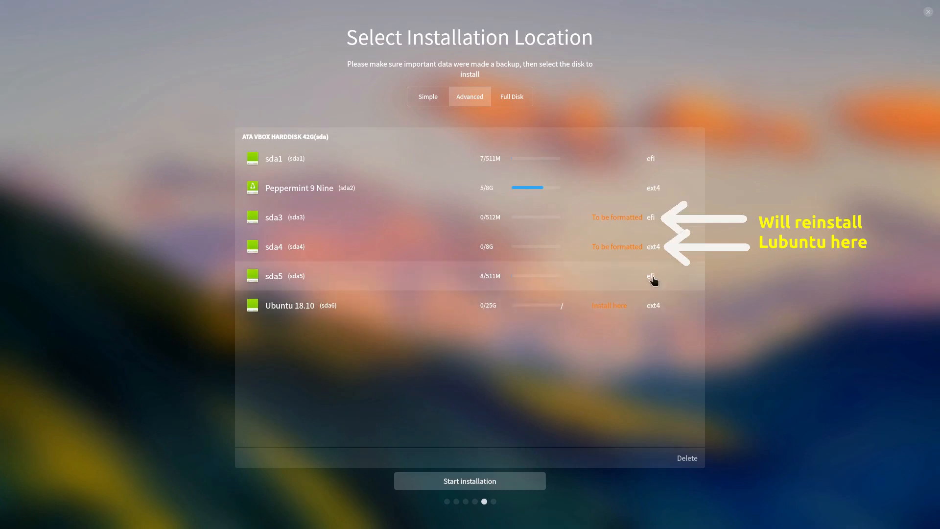
Mark the sda5 efi partition to be formatted.
mouse_move(661, 277)
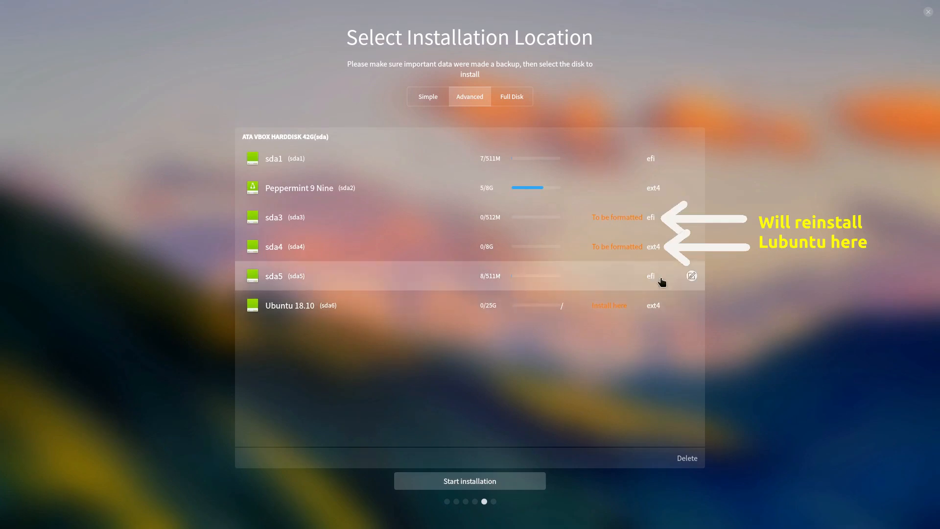
click(691, 276)
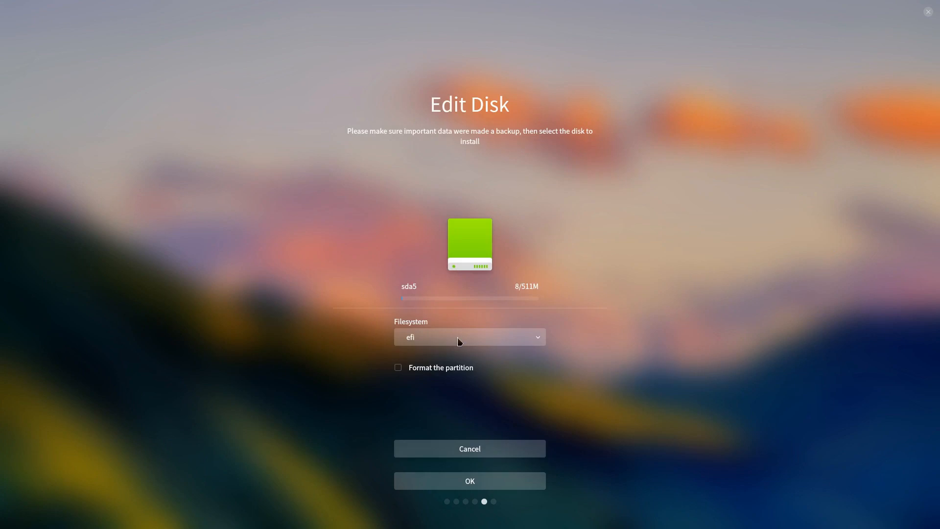
click(398, 367)
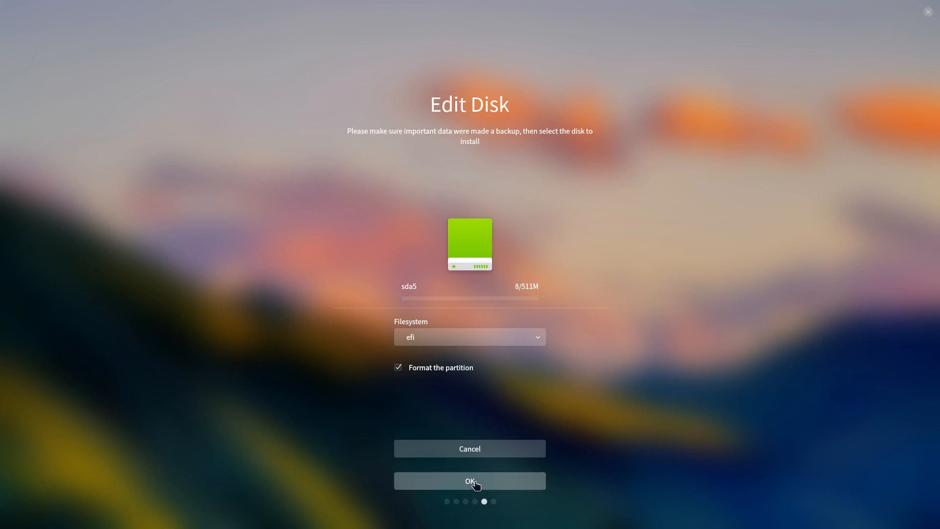
click(475, 484)
Turn off formatting for partitions sda3 and sda4.
mouse_move(641, 222)
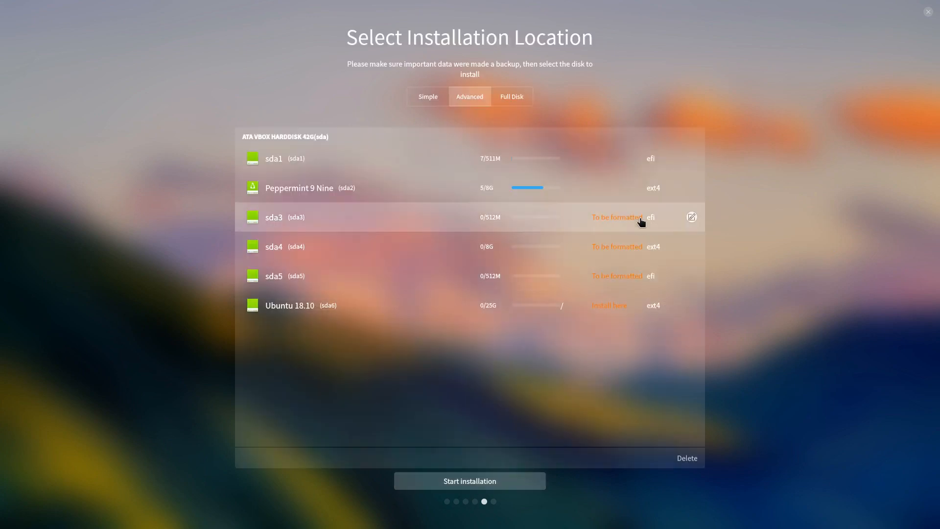
click(691, 217)
click(396, 367)
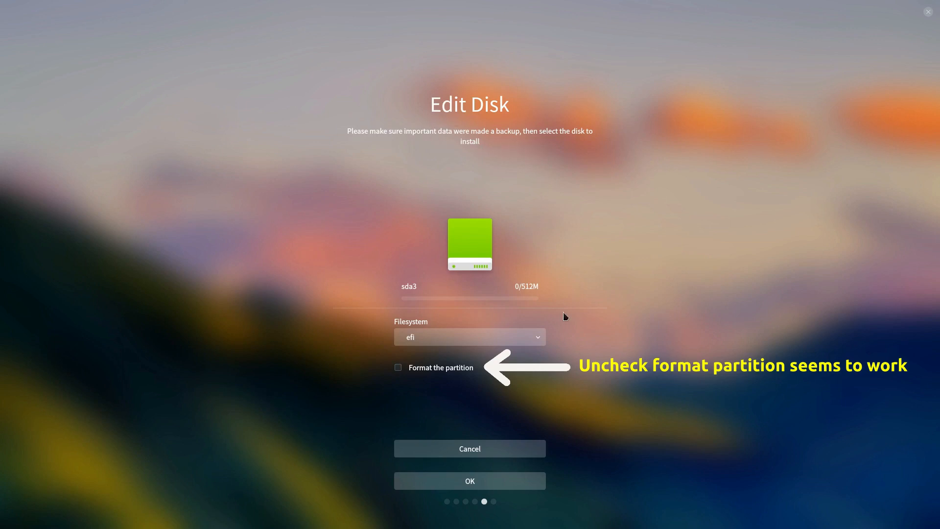
click(487, 481)
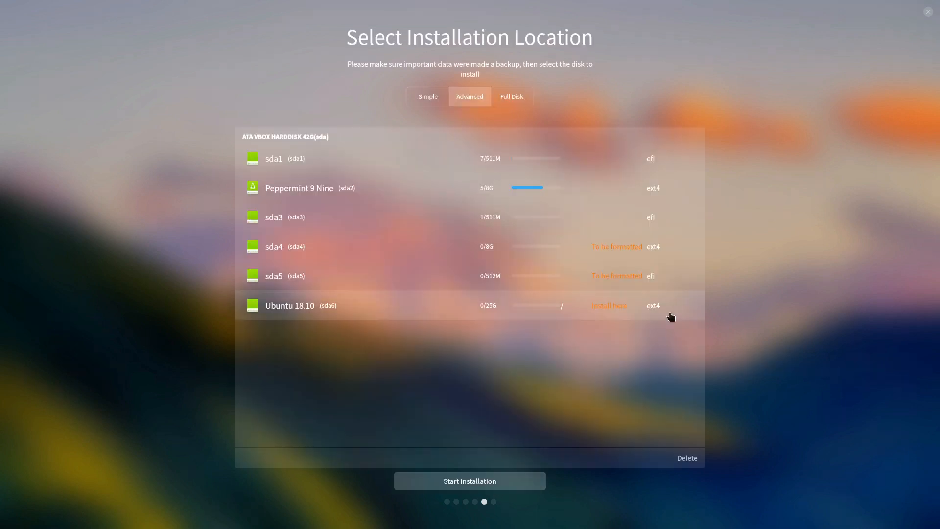
click(692, 248)
click(398, 379)
click(481, 483)
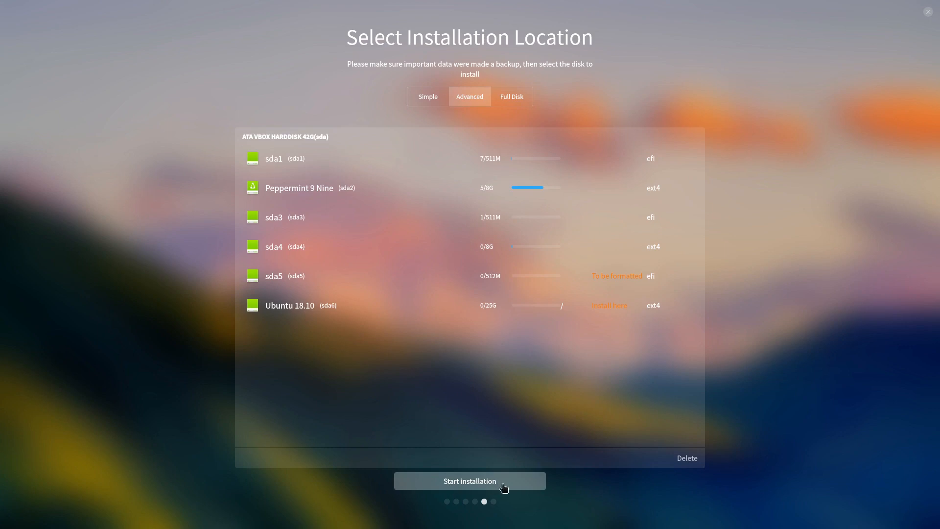
Start the Deepin installation and approve formatting sda6 as / and sda5 as efi.
click(520, 482)
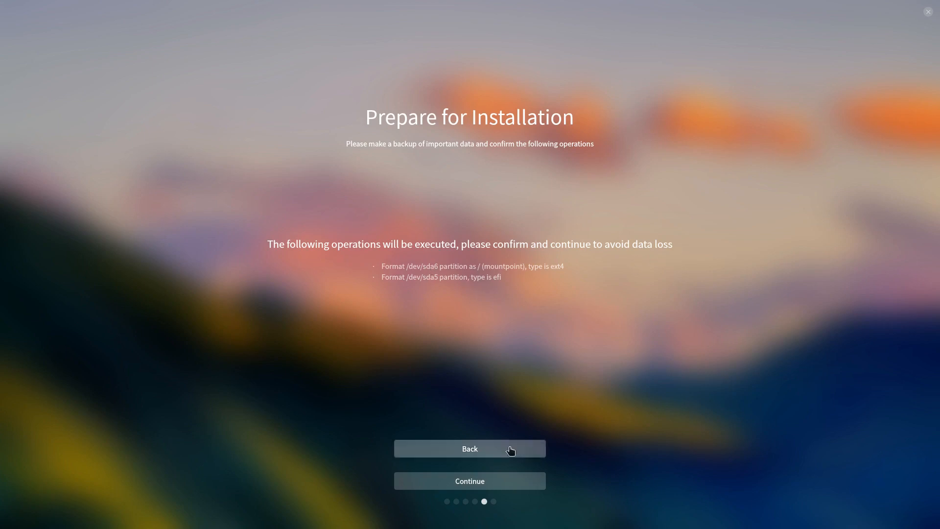
click(496, 481)
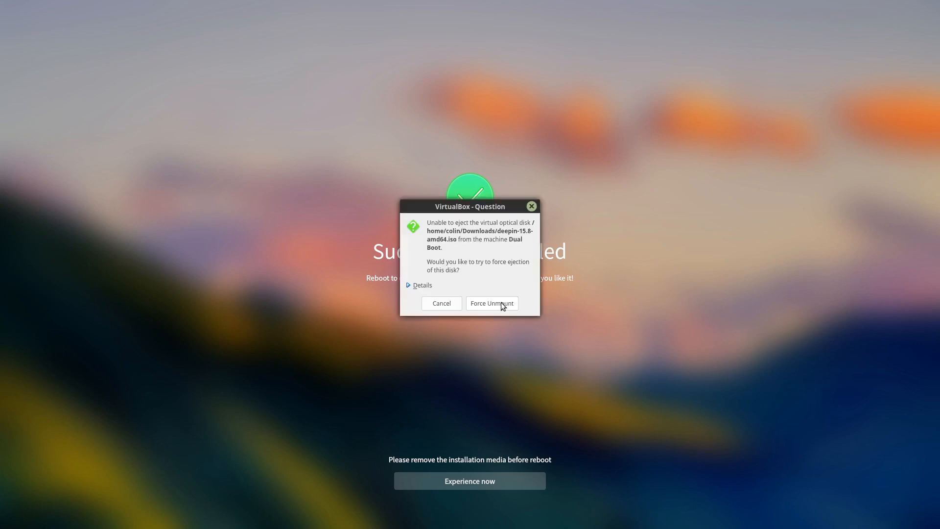
Force-eject the Deepin disc, reboot, and boot Peppermint 9 from the GRUB menu.
click(502, 305)
click(472, 483)
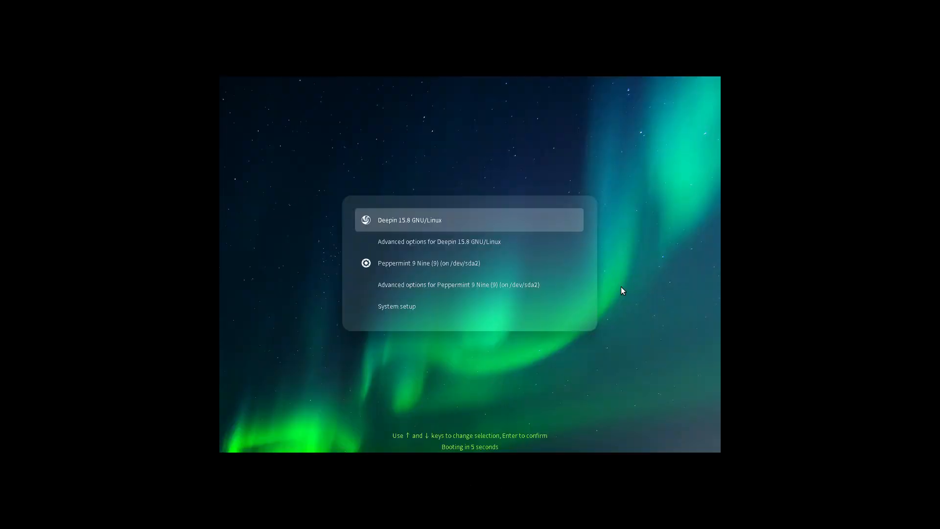
key(Down)
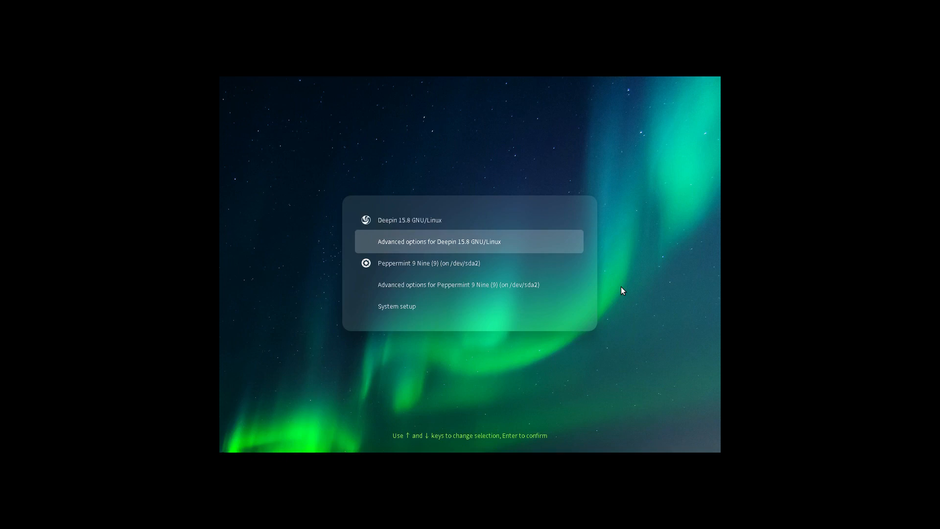
key(Down)
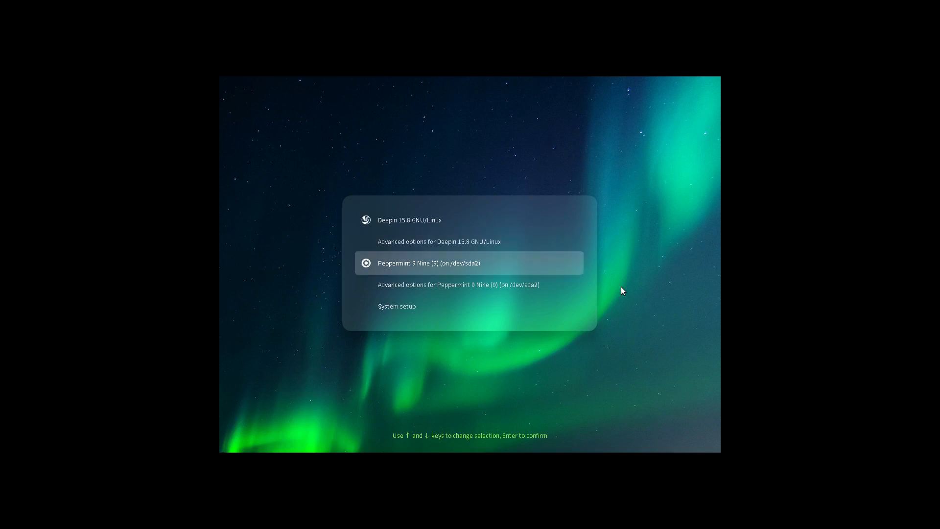
key(Return)
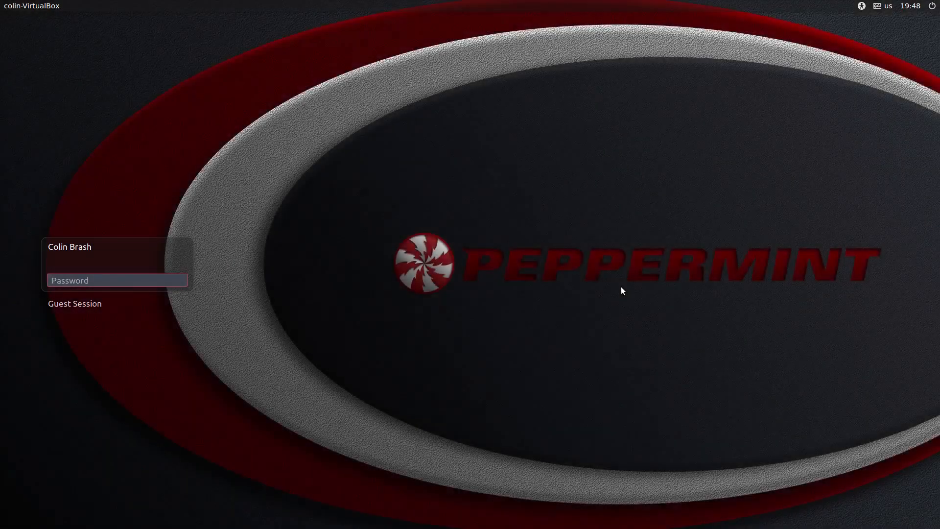
Log in to Peppermint with the account password and bring up the logout options.
text(******)
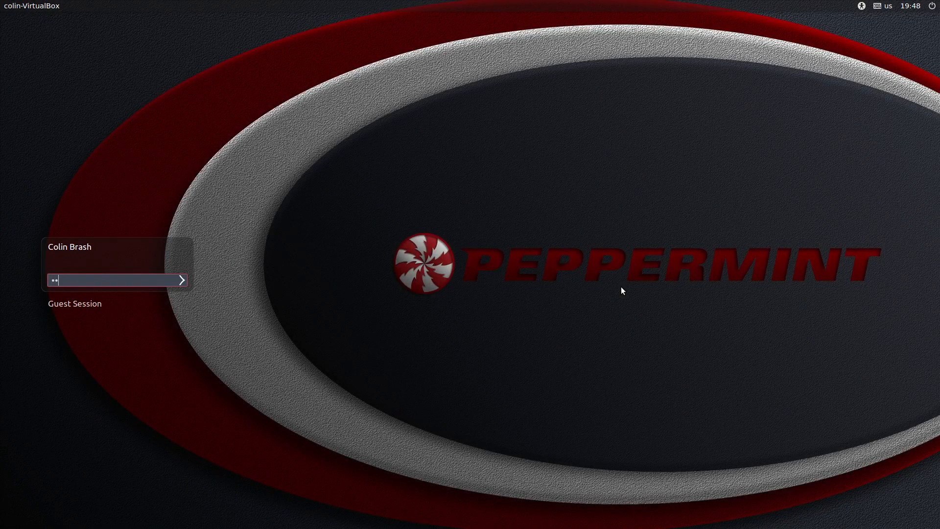
key(Return)
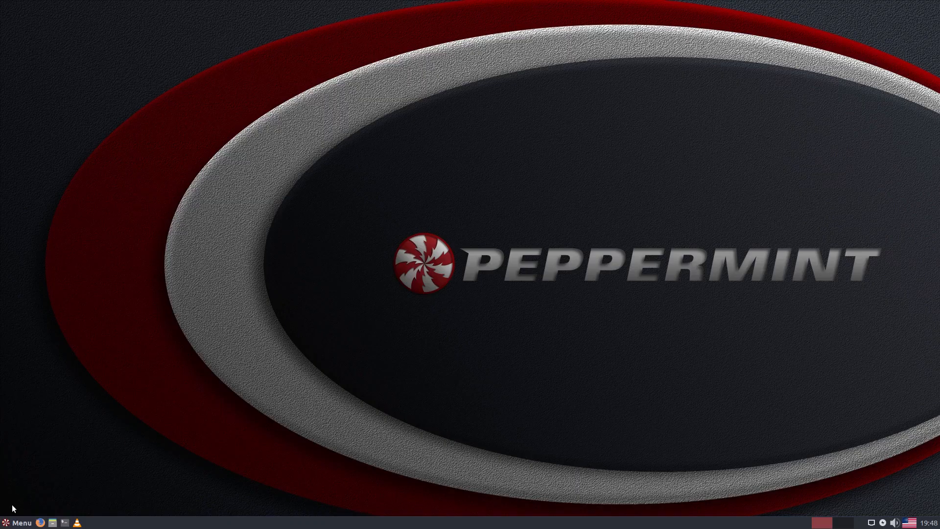
click(15, 523)
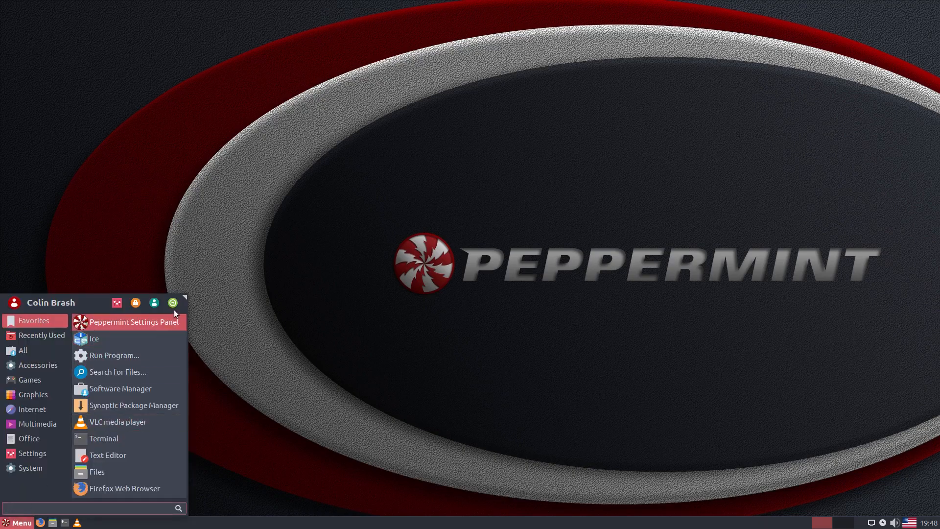
click(173, 302)
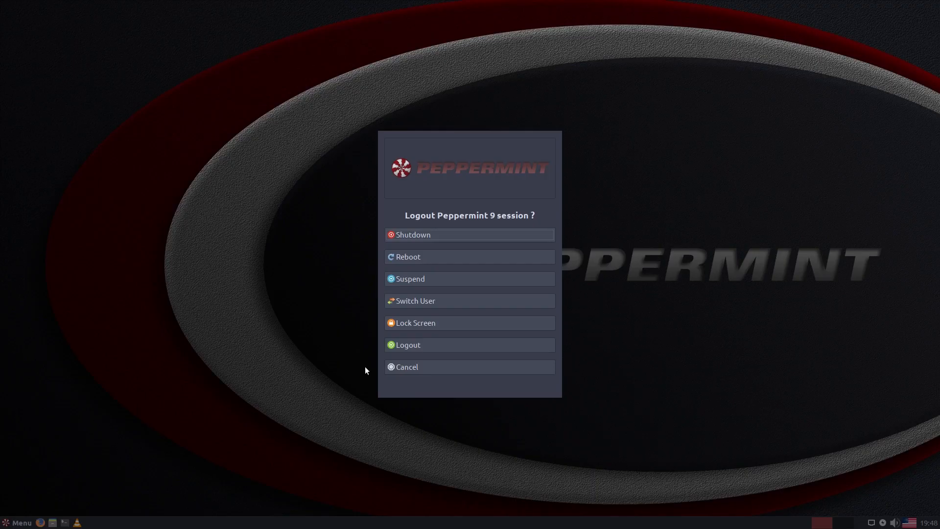
Shut down Peppermint, load lubuntu-18.10-desktop-amd64.iso into the empty optical drive, and start the VM.
click(436, 234)
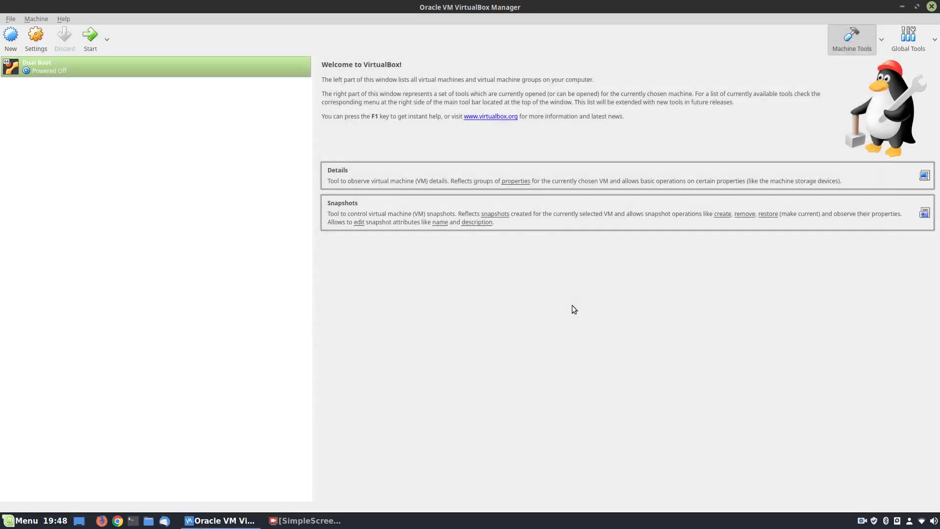
right_click(84, 65)
click(106, 72)
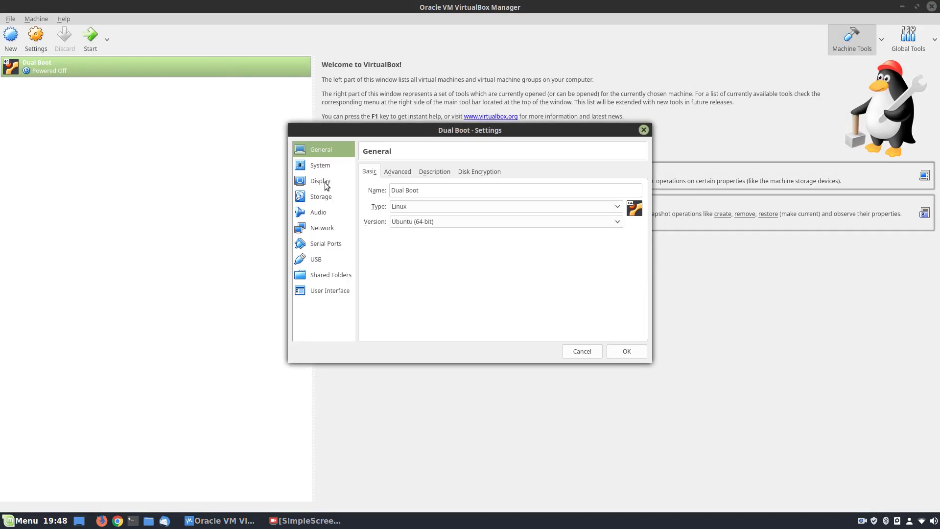
click(324, 198)
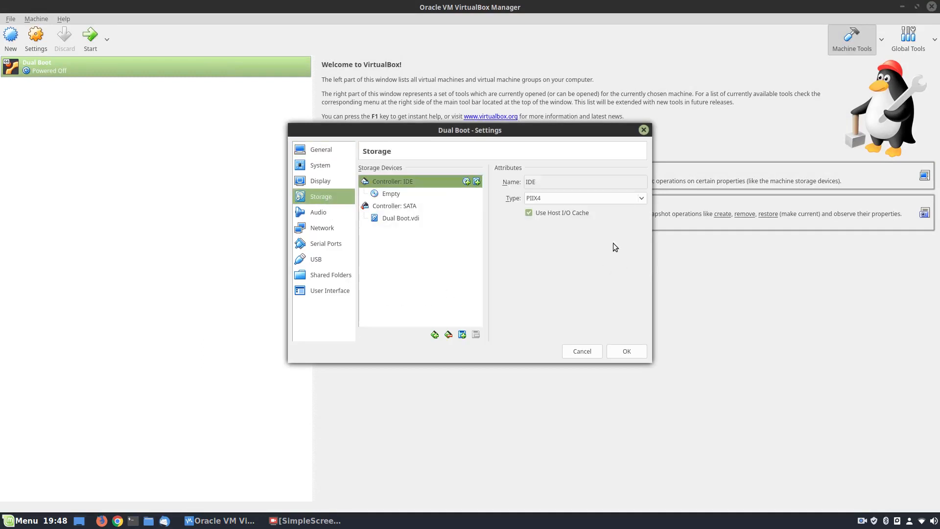
click(392, 194)
click(638, 182)
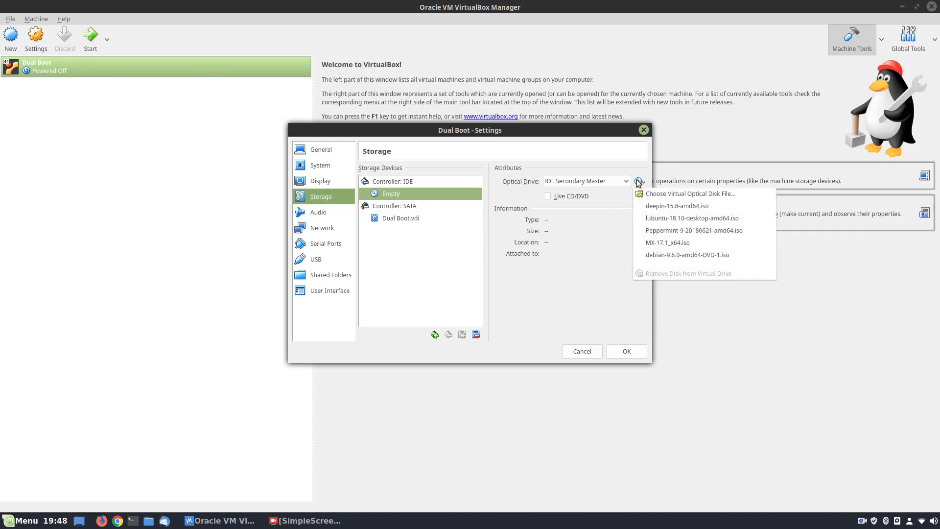
click(692, 218)
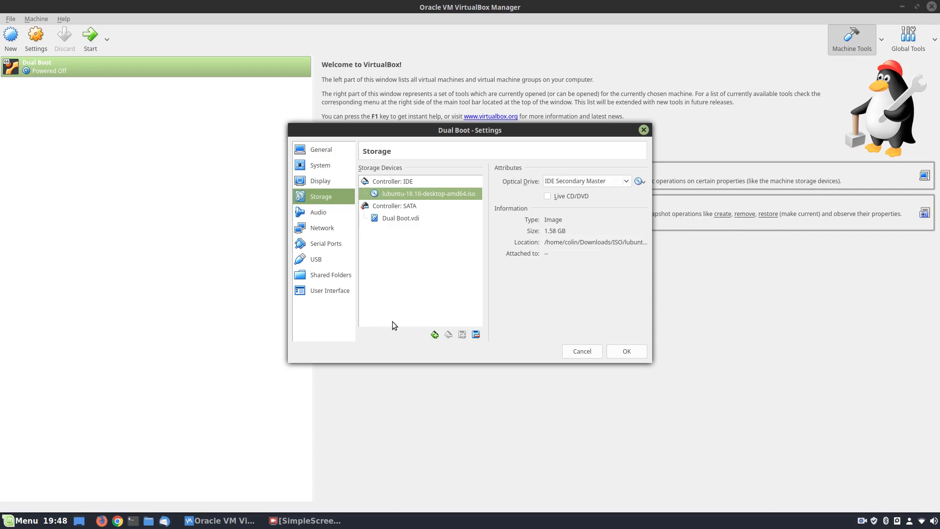
click(634, 352)
click(91, 36)
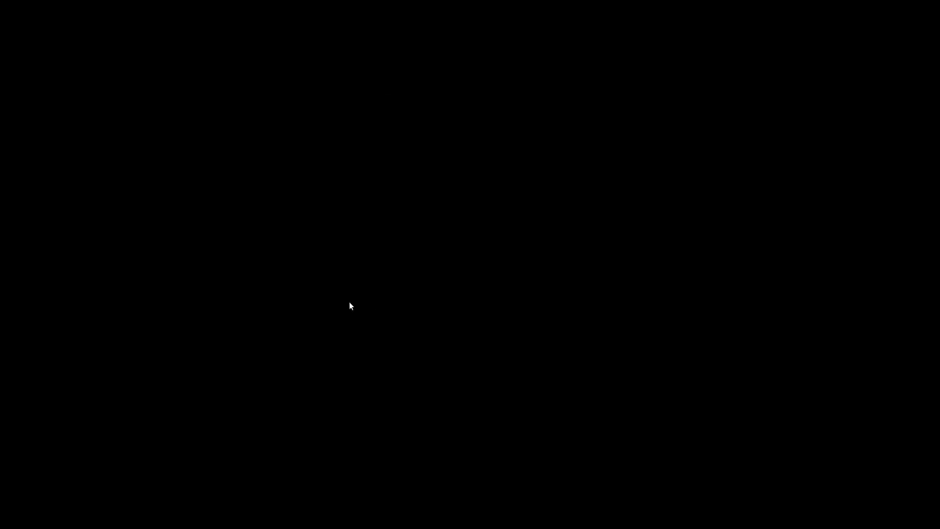
Boot the Lubuntu live session, dismiss the power notification, and launch Install Lubuntu 18.10.
key(Return)
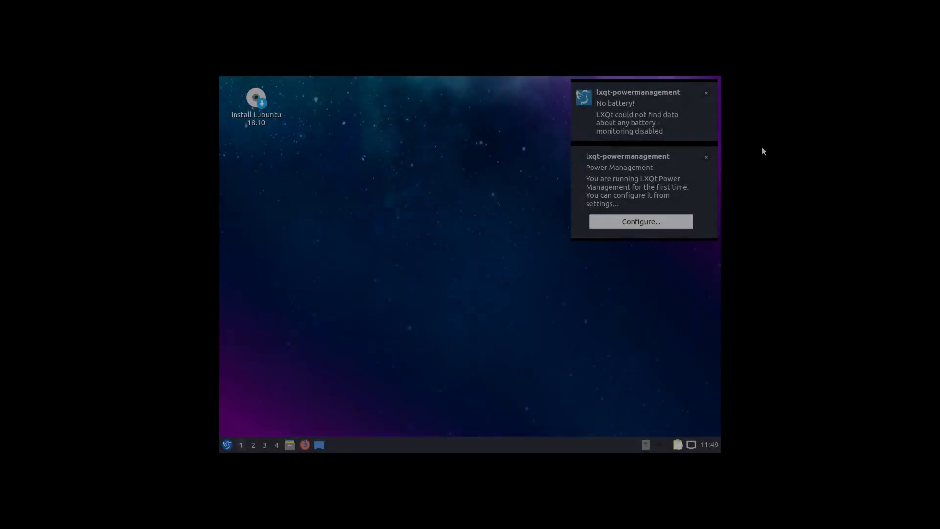
click(706, 93)
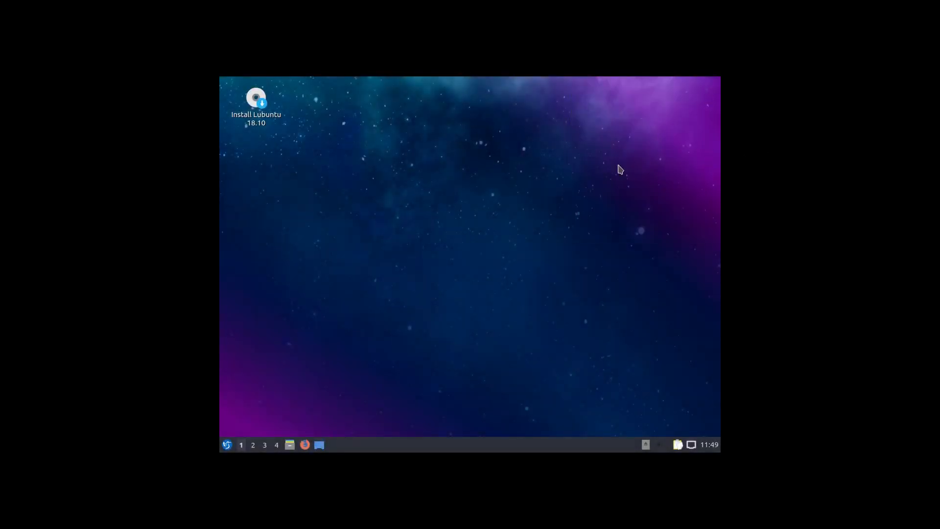
double_click(257, 100)
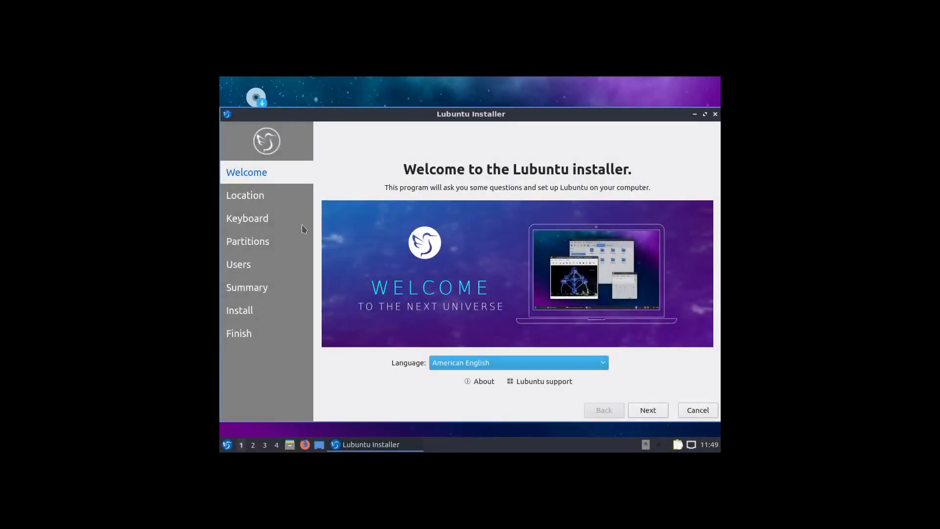
Accept the Welcome page, Australia/Perth location and English (Australian) keyboard.
click(648, 409)
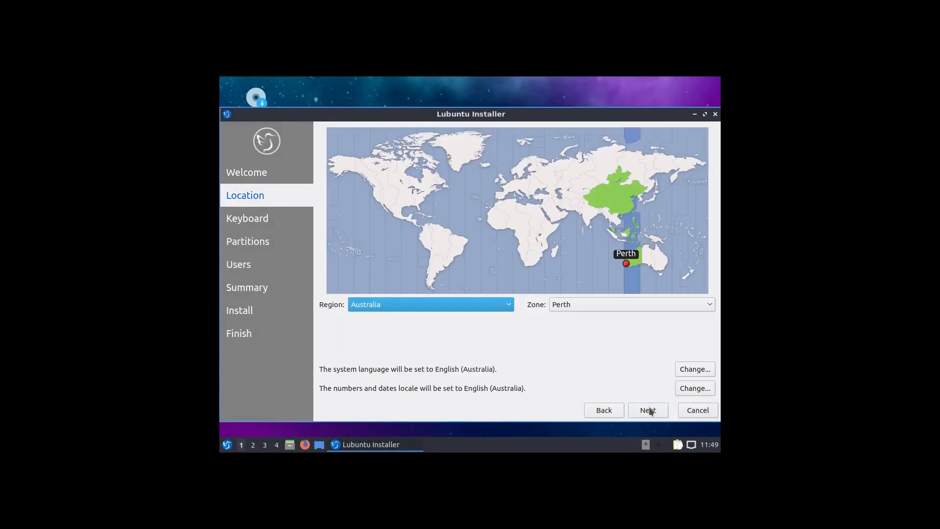
click(649, 413)
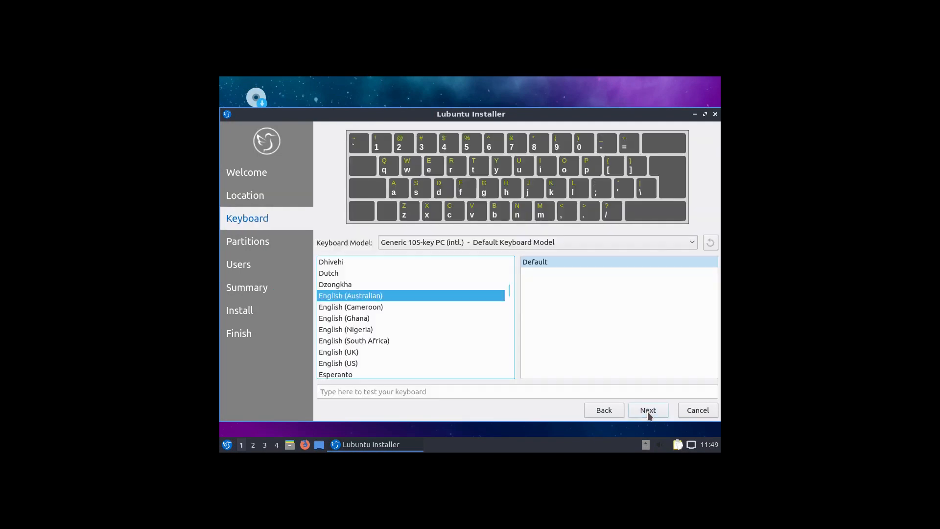
click(649, 413)
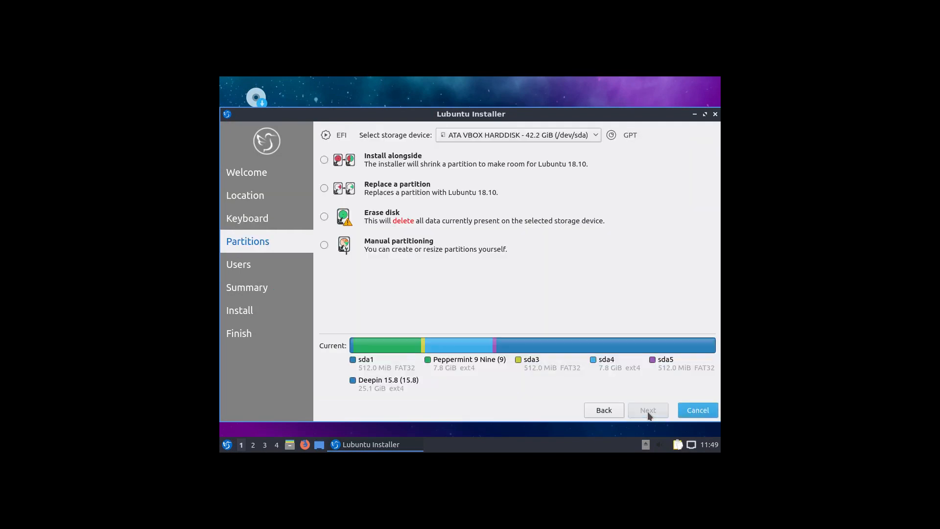
Choose manual partitioning and set /dev/sda4 to be formatted and mounted as root (/).
click(324, 245)
click(653, 410)
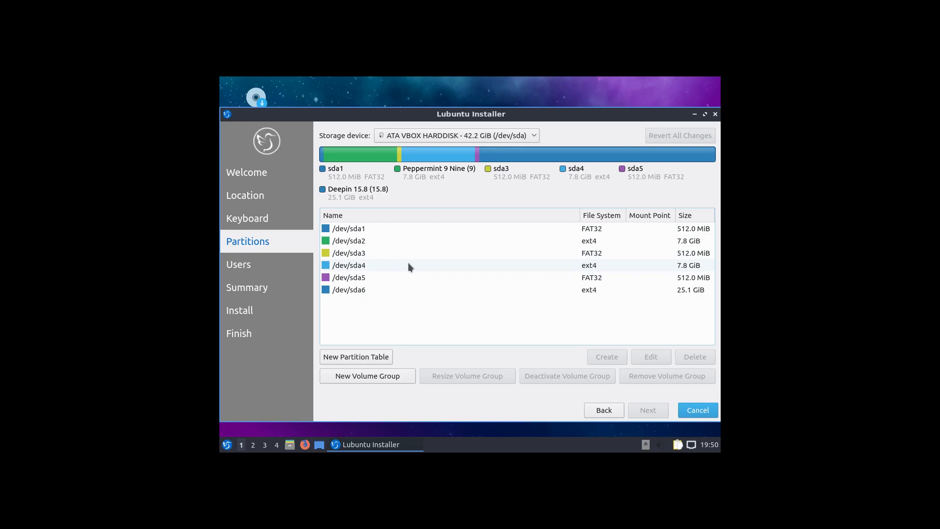
click(337, 268)
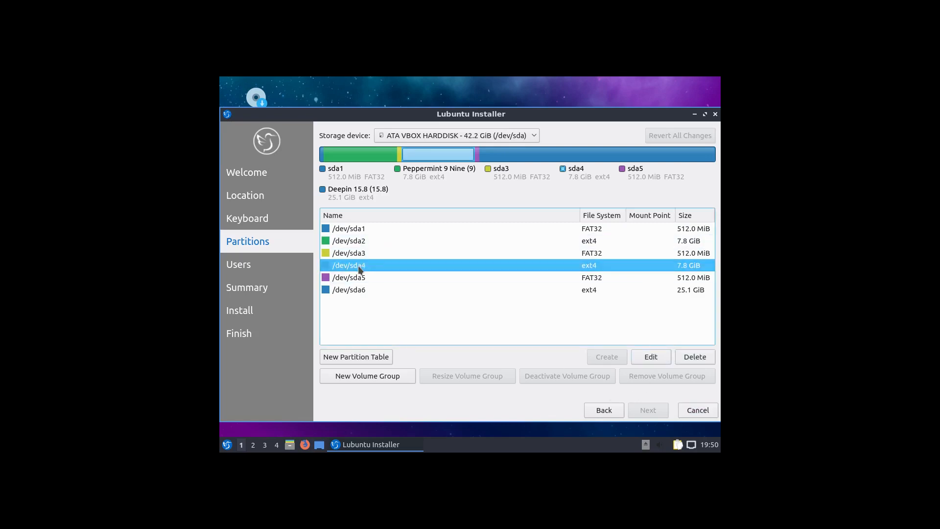
click(646, 357)
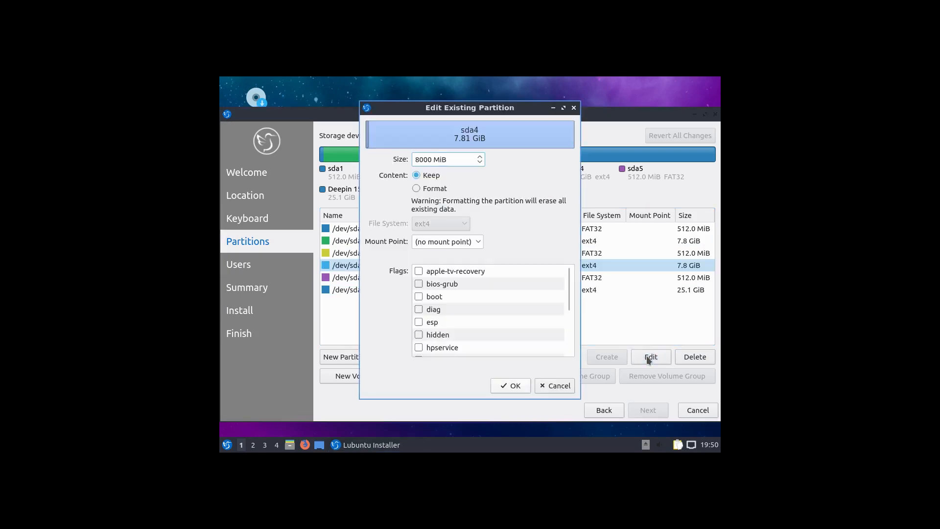
click(415, 188)
click(480, 241)
click(441, 255)
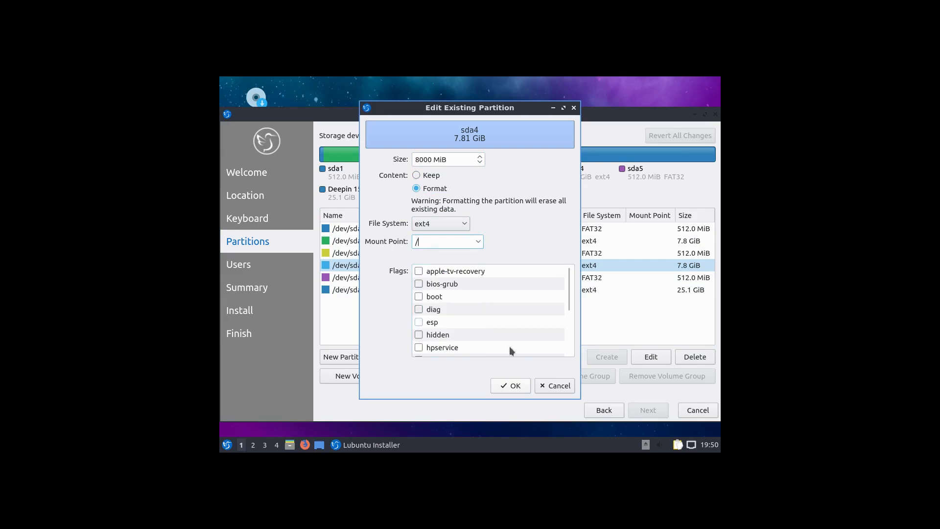
click(516, 389)
Set /dev/sda3 to be formatted and mounted at /boot/efi, then continue.
click(345, 254)
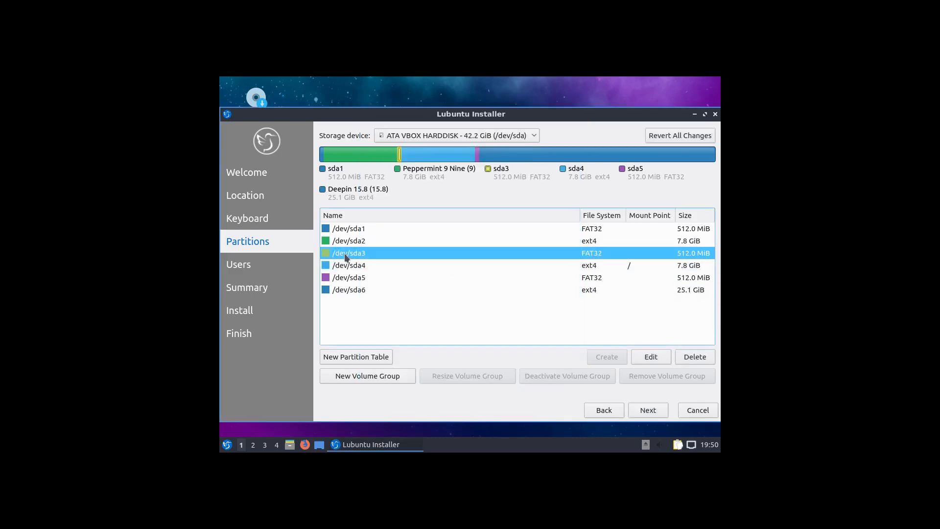
click(649, 358)
click(417, 188)
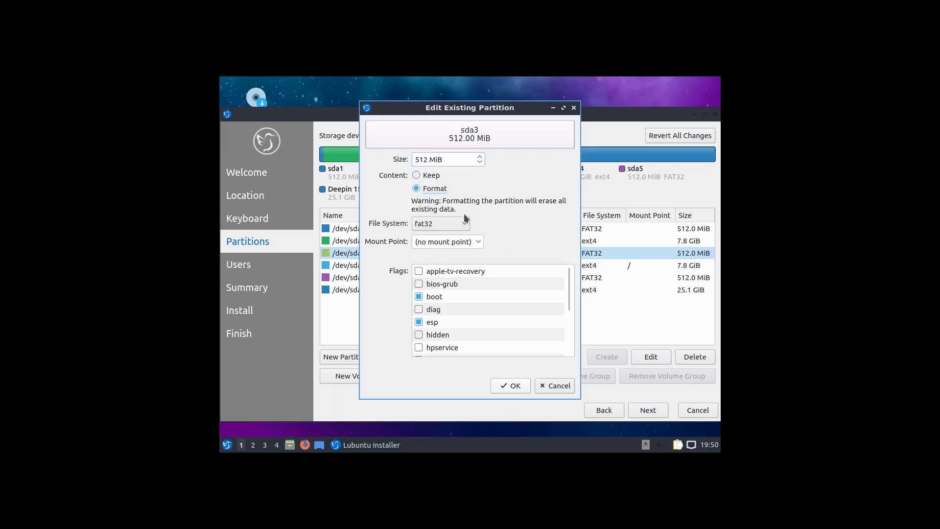
click(478, 242)
click(451, 287)
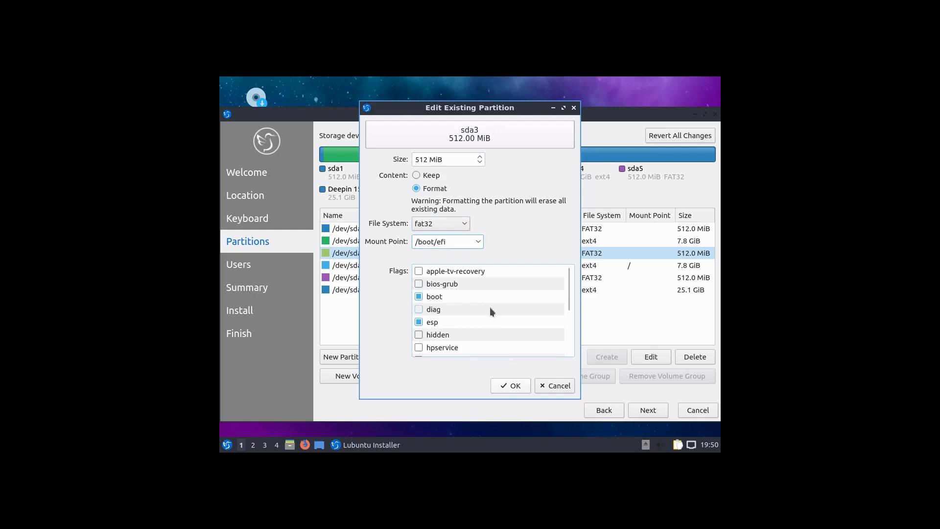
click(512, 387)
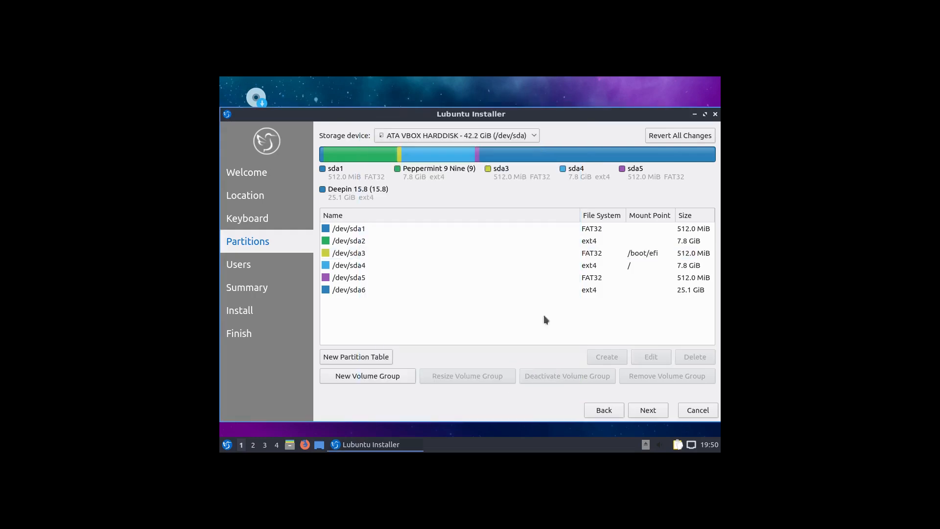
click(650, 410)
Enter the user's full name and login name, and change the computer name's 'pc' suffix to 'lubuntu'.
text(Colin Brash)
key(Tab)
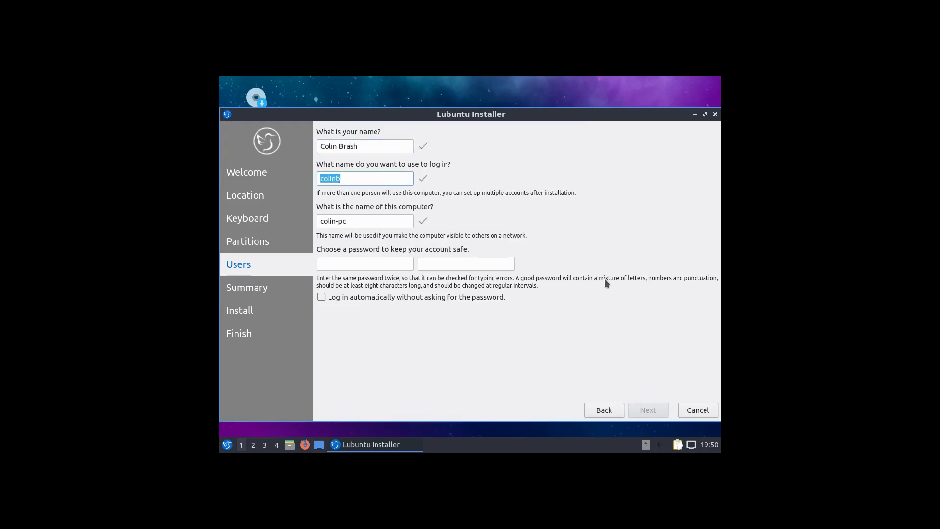
text(colin)
key(Tab)
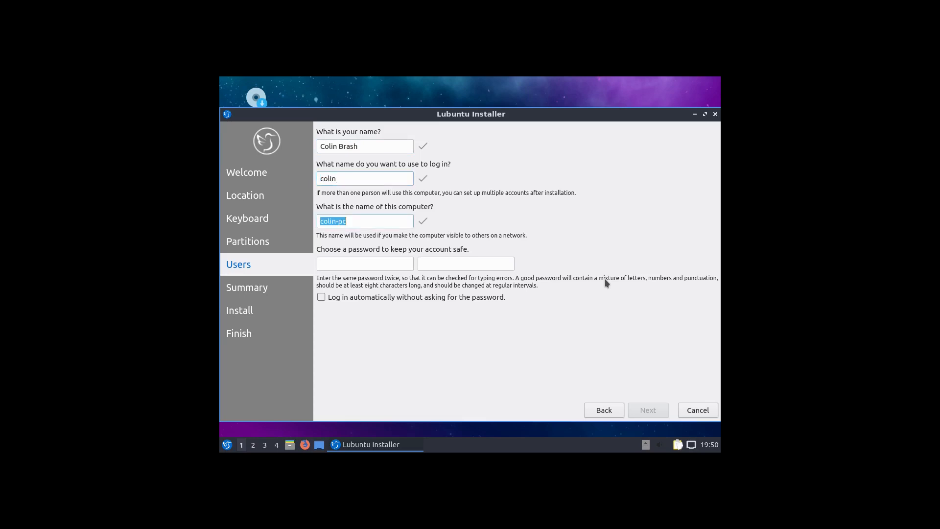
key(End)
key(BackSpace)
key(BackSpace)
text(lubuntu)
Type the account password and its confirmation, then proceed to the installation summary.
key(Tab)
text(******)
key(Tab)
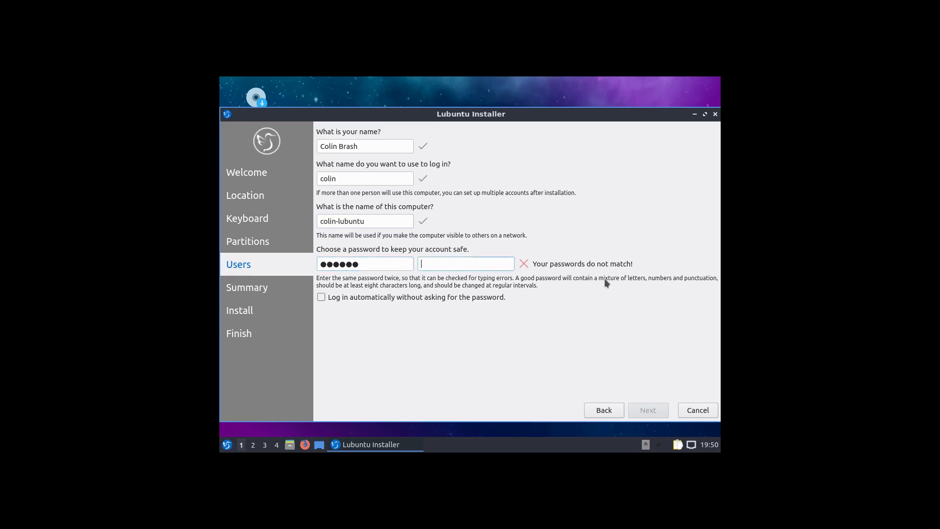
text(******)
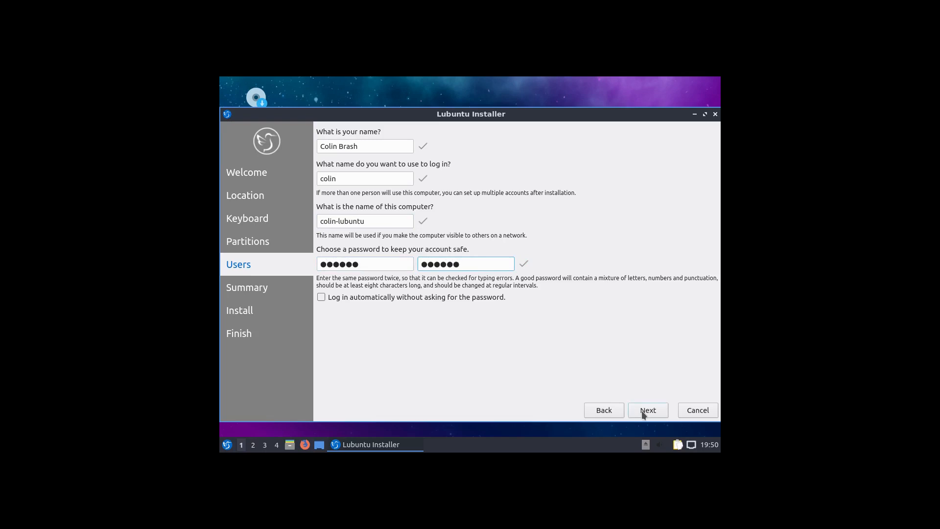
click(643, 414)
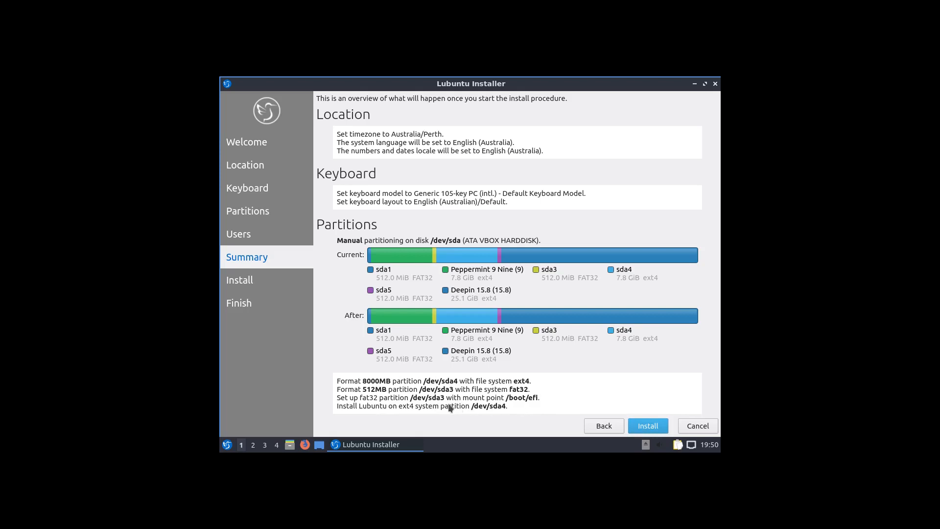
Install Lubuntu 18.10, confirming the disk changes, and restart when finished.
click(633, 428)
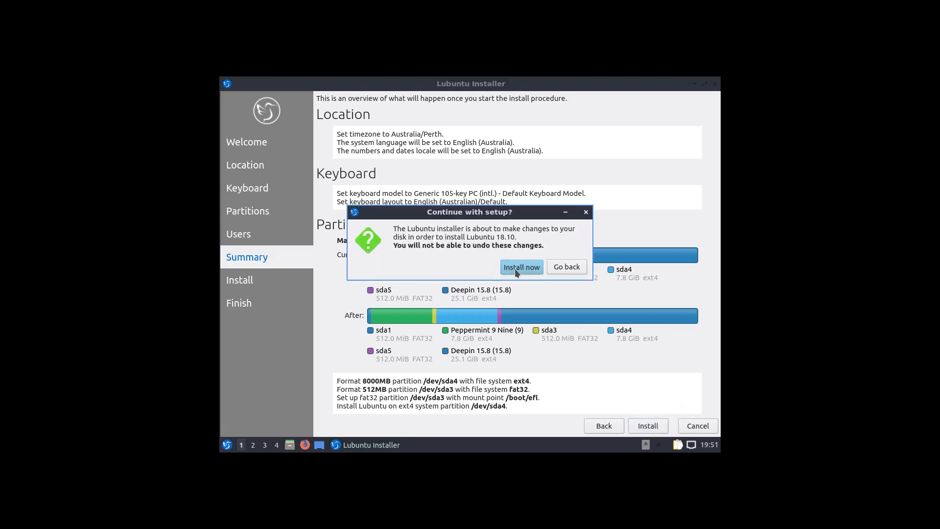
key(Return)
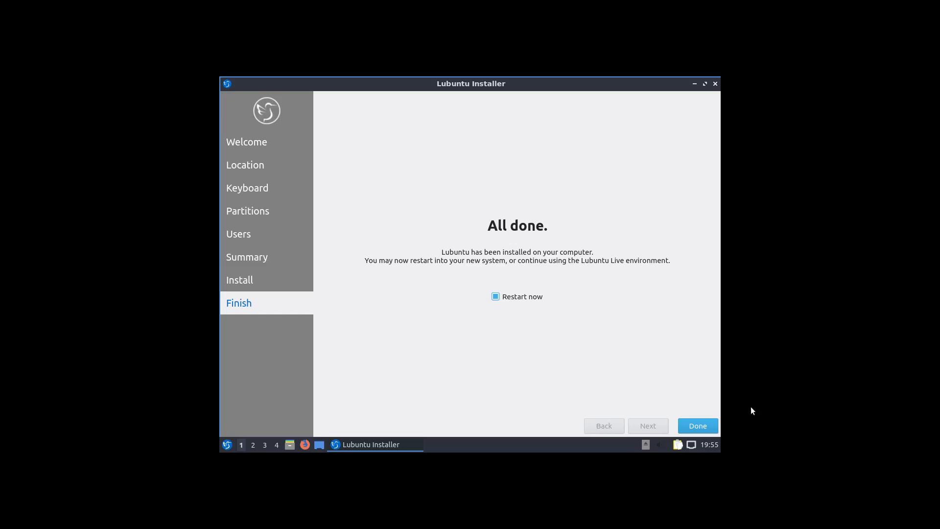
click(695, 425)
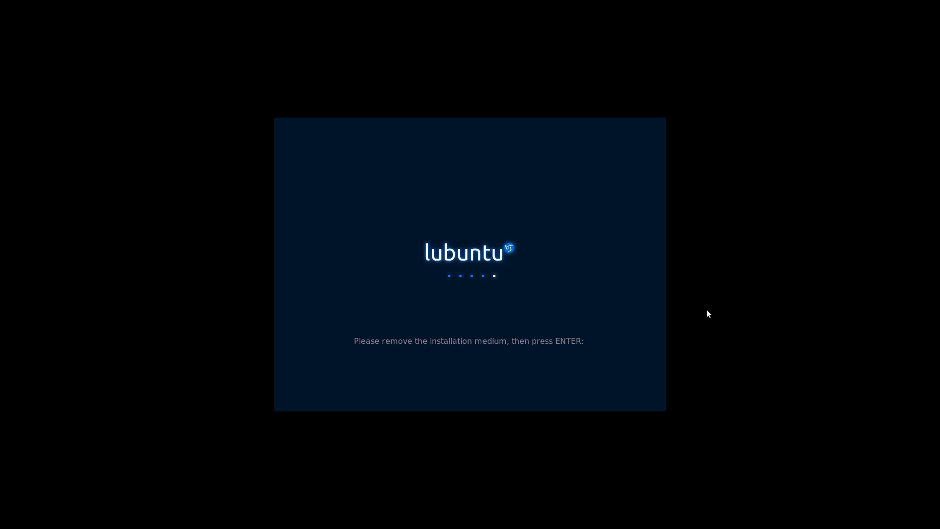
Continue the reboot and boot Lubuntu 18.10 from the GRUB menu.
key(Return)
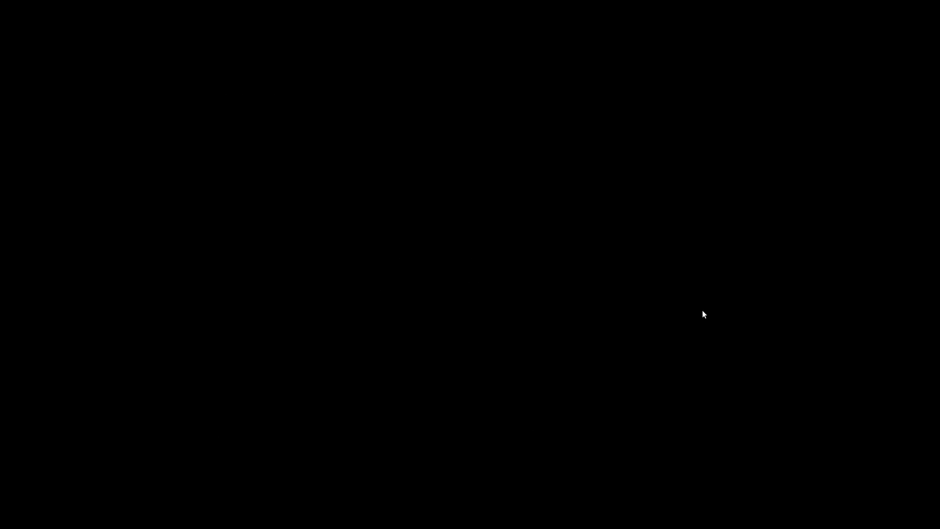
key(Down)
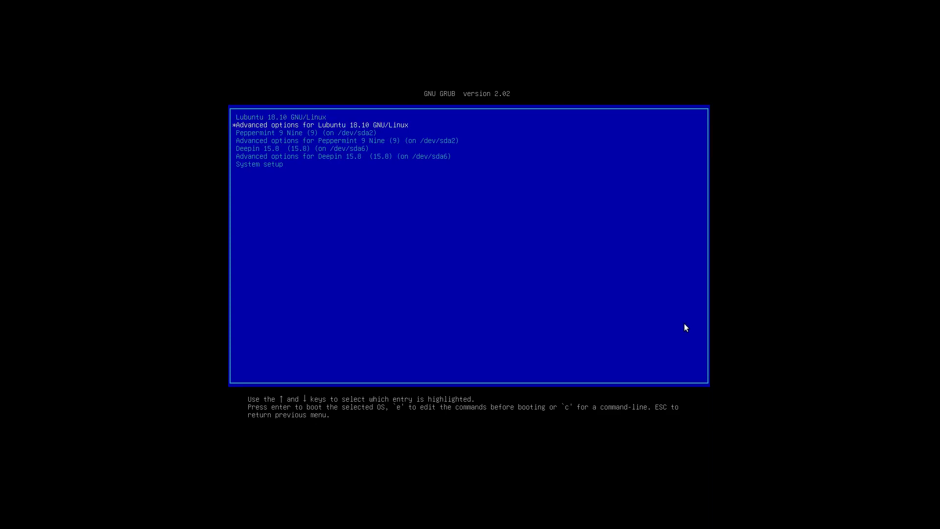
key(Up)
key(Return)
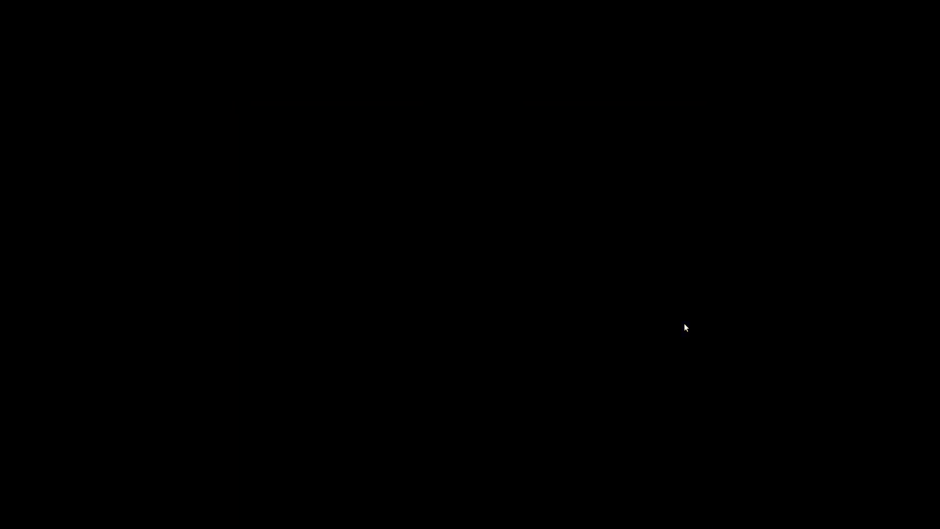
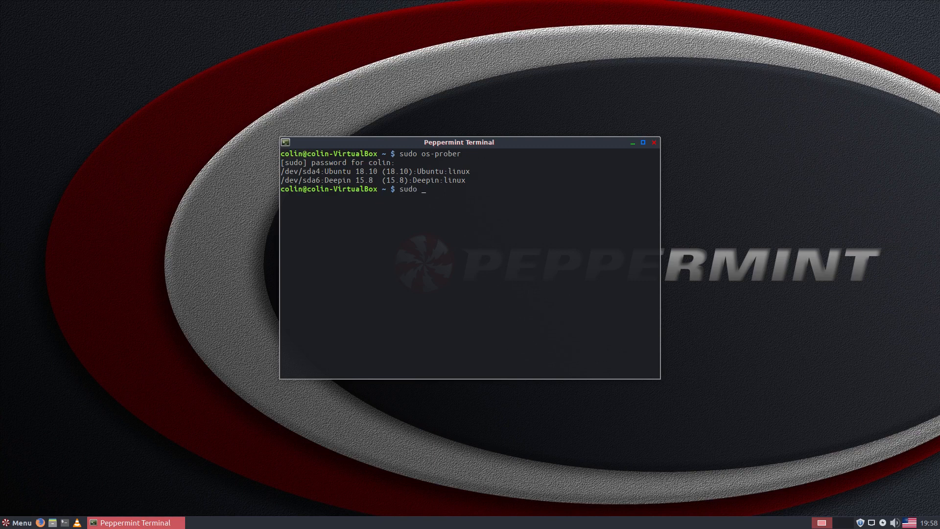
Run sudo update-grub2 to add Ubuntu 18.10 and Deepin 15.8 to GRUB, then close the terminal.
text(update-grub2)
key(Return)
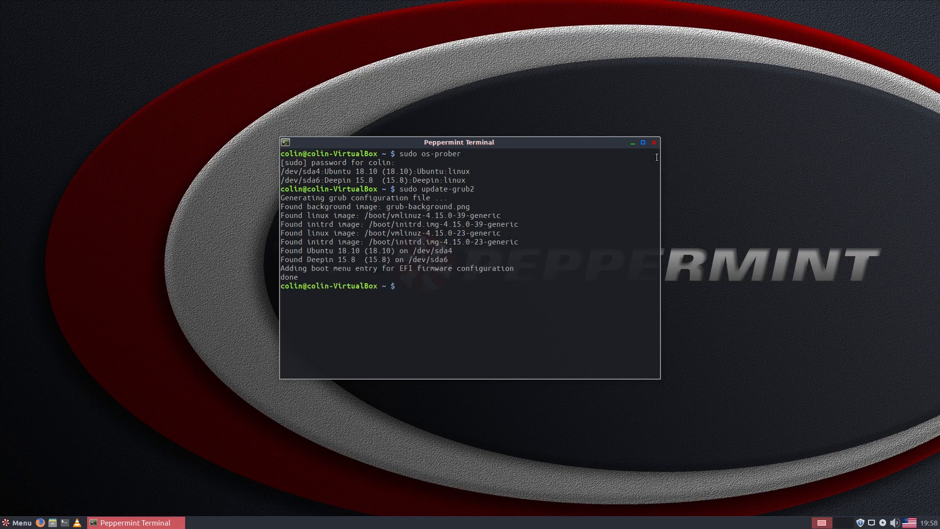
click(654, 142)
click(18, 523)
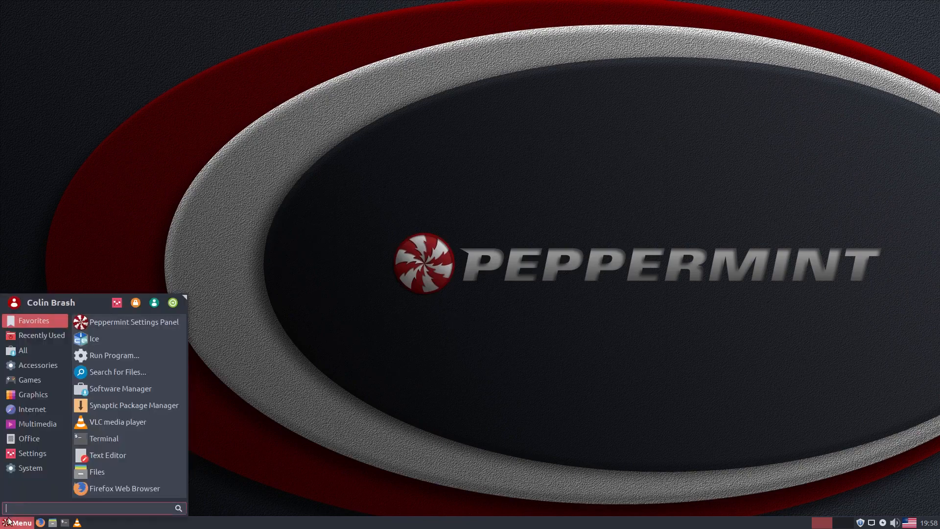
Reboot the guest and try booting Deepin 15.8 GNU/Linux from the GRUB menu.
click(172, 303)
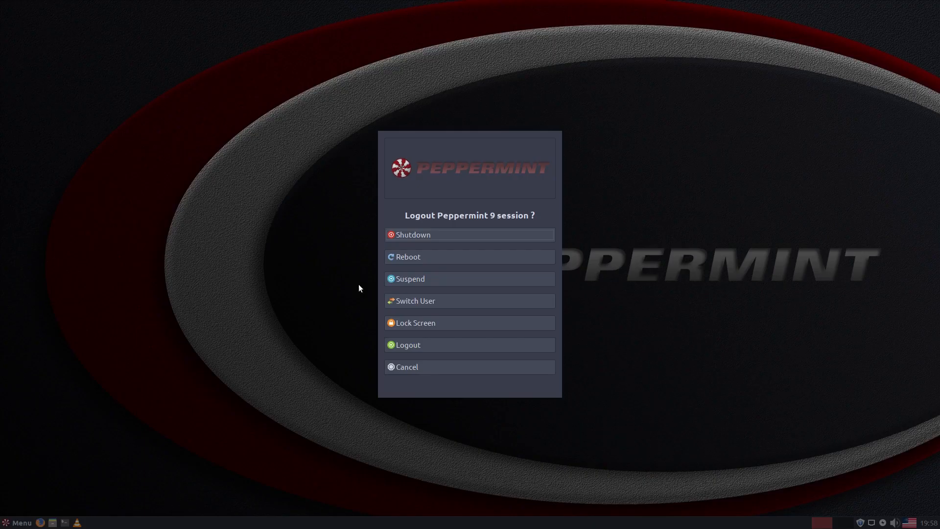
click(424, 260)
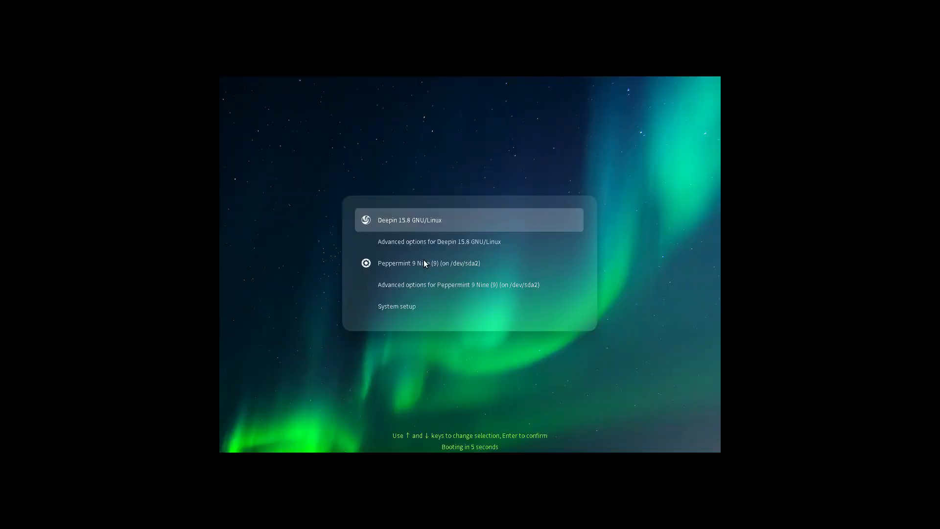
key(Down)
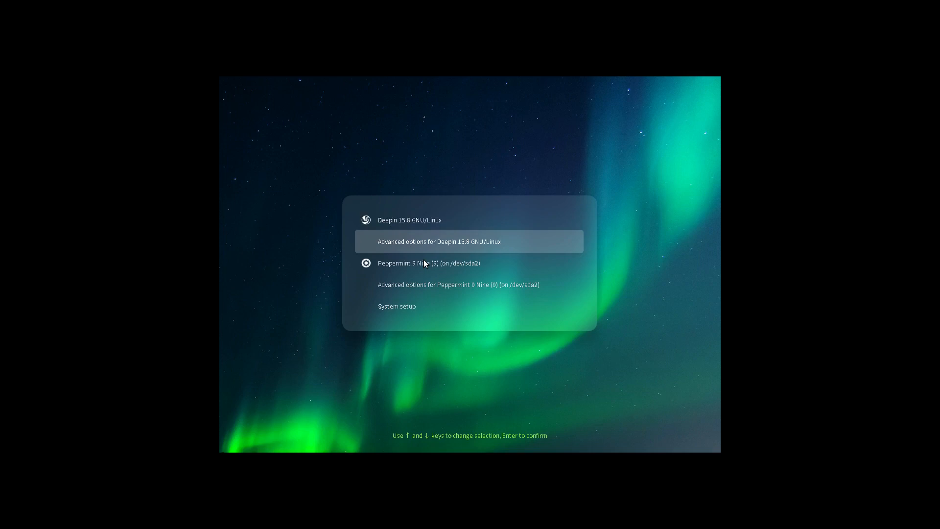
key(Down)
key(Up)
key(Up)
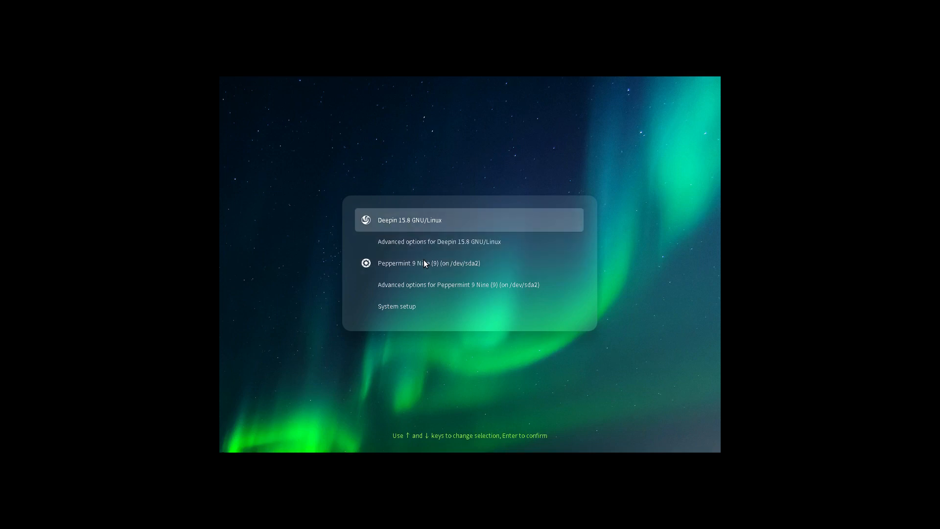
key(Return)
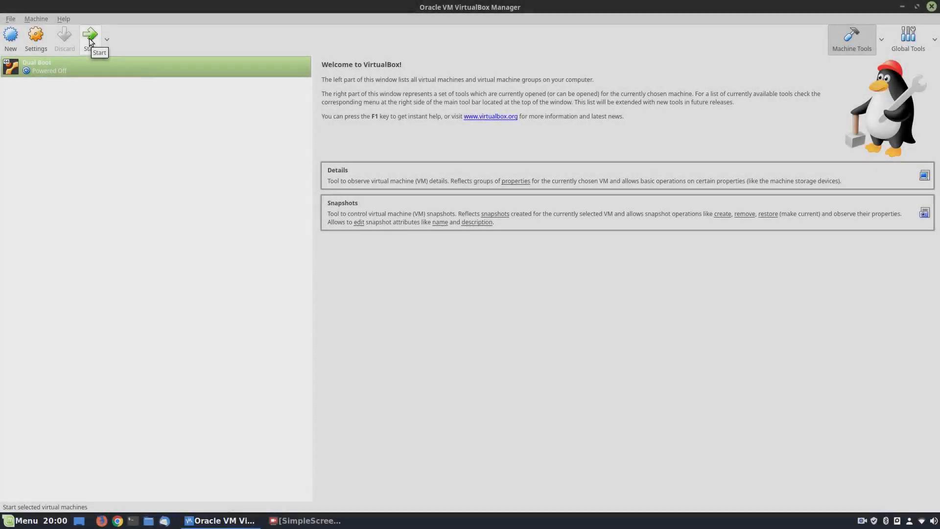
Restart the Dual Boot VM and open Advanced options for Deepin 15.8.
click(91, 39)
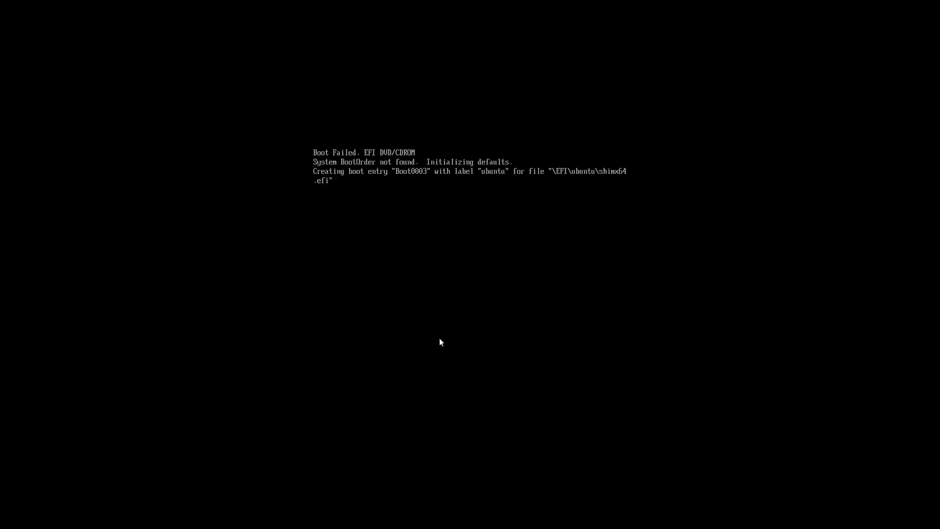
key(Down)
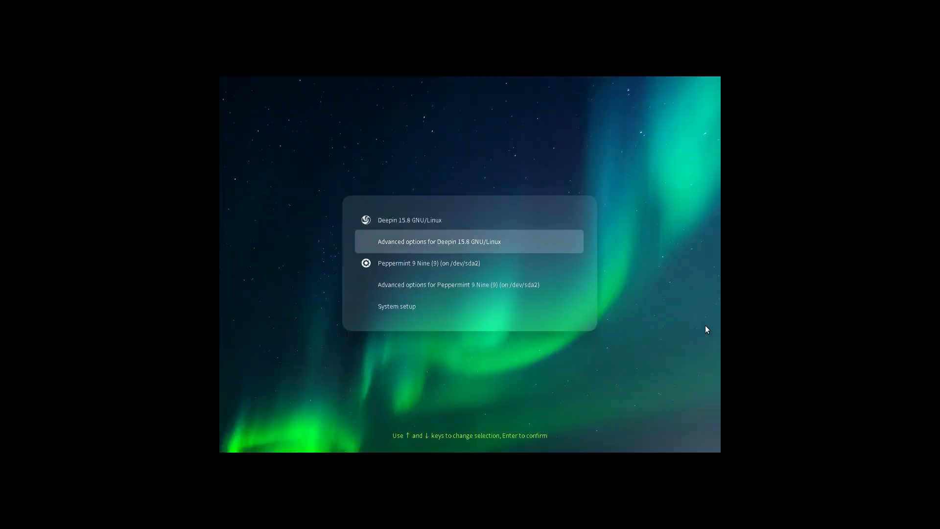
key(Return)
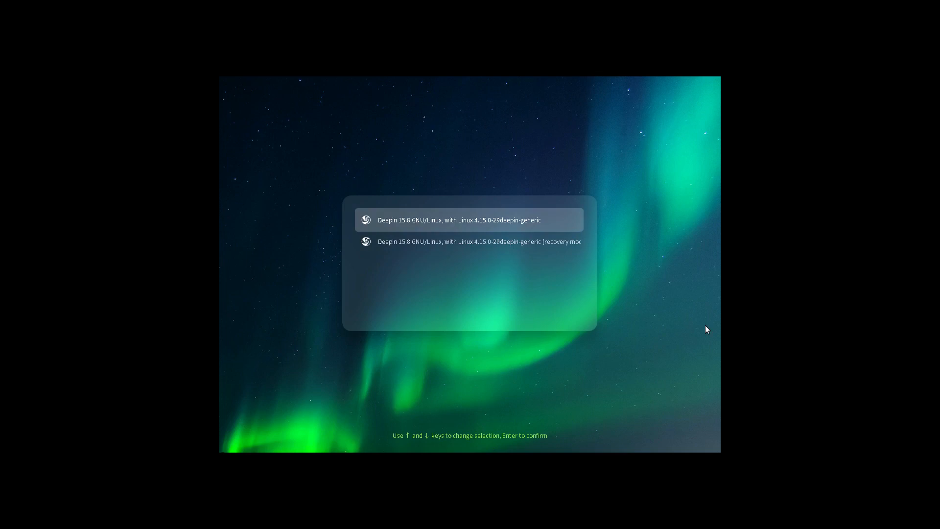
Boot Deepin in recovery mode and highlight the grub update option in the Recovery Menu.
key(Down)
key(Return)
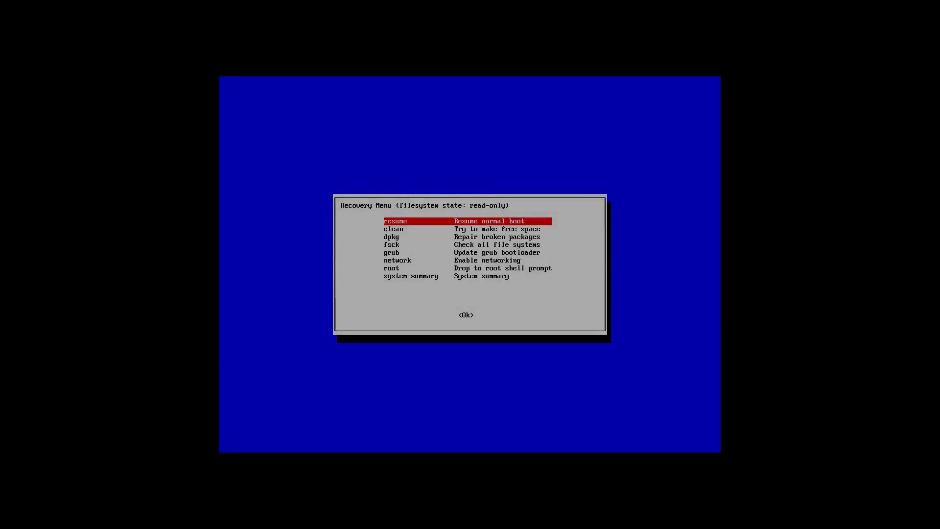
key(Down)
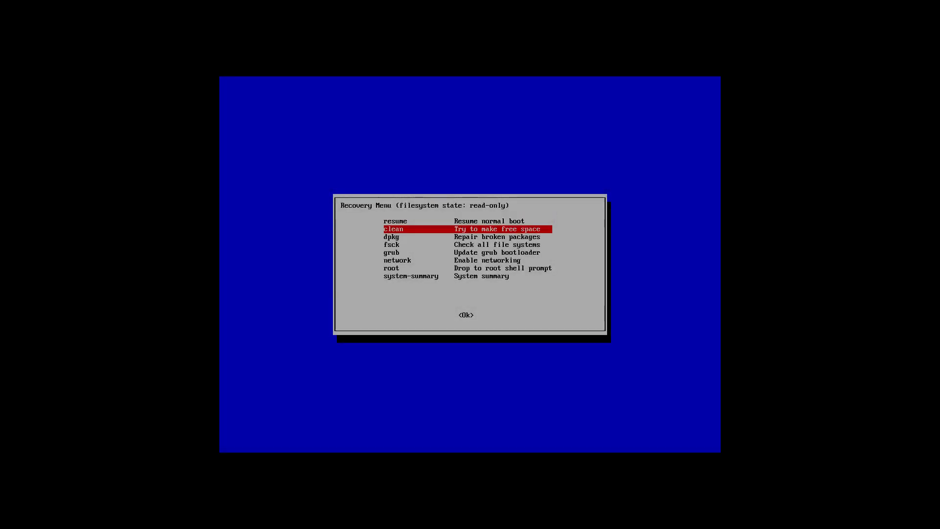
key(Down)
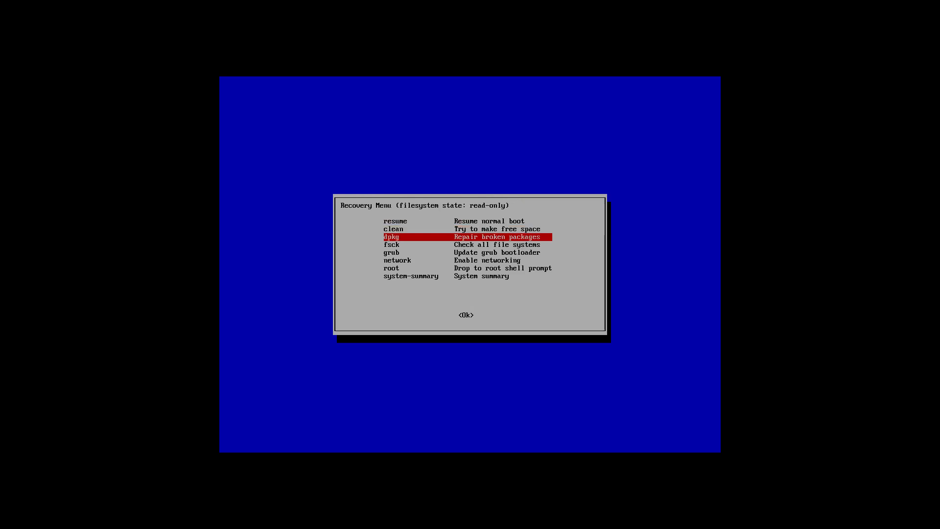
key(Down)
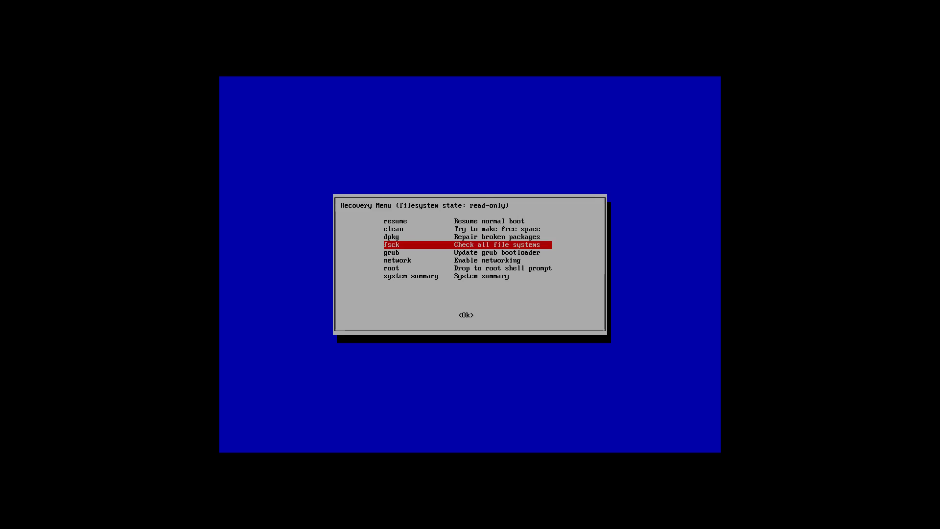
key(Down)
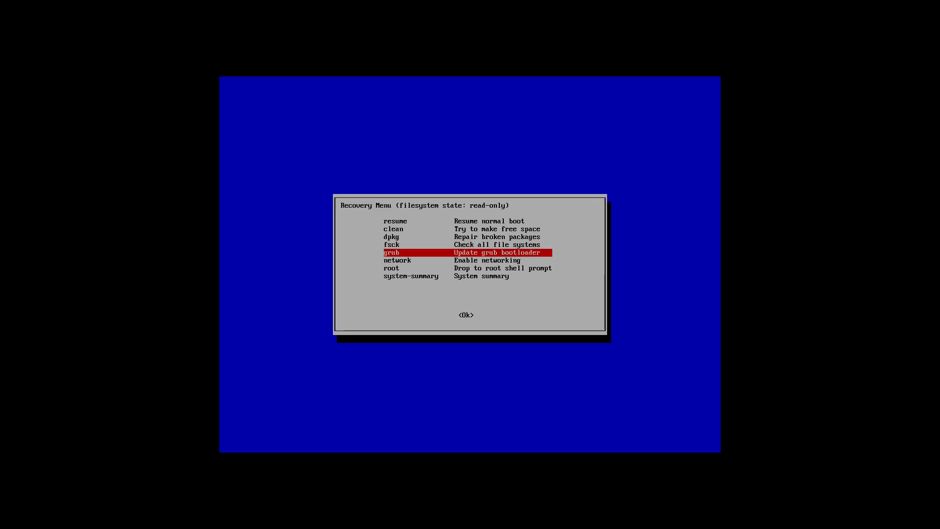
key(Up)
key(Down)
Update grub with the filesystem remounted read/write, then resume normal boot.
key(Return)
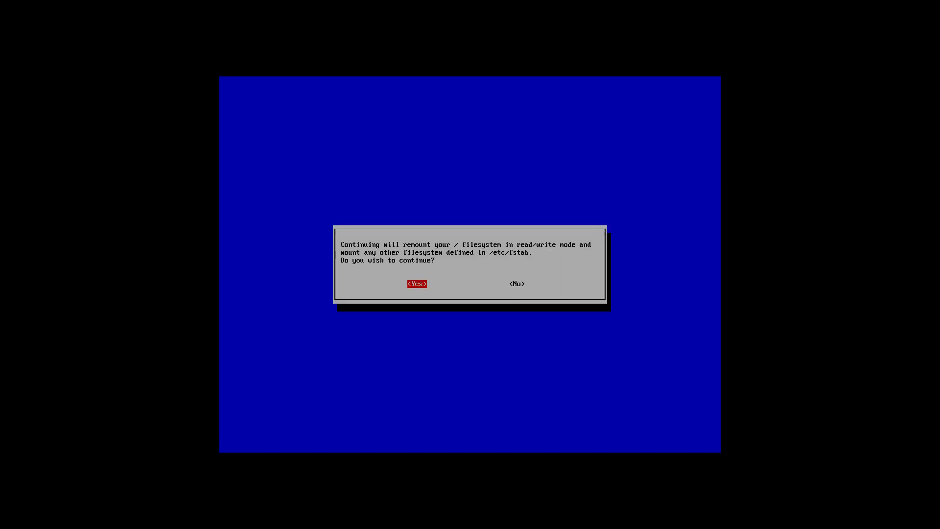
key(Return)
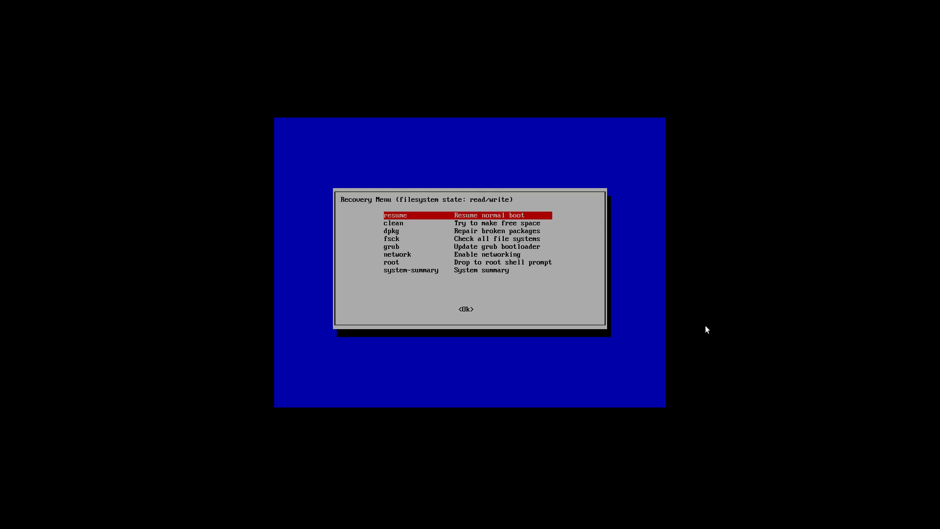
key(Tab)
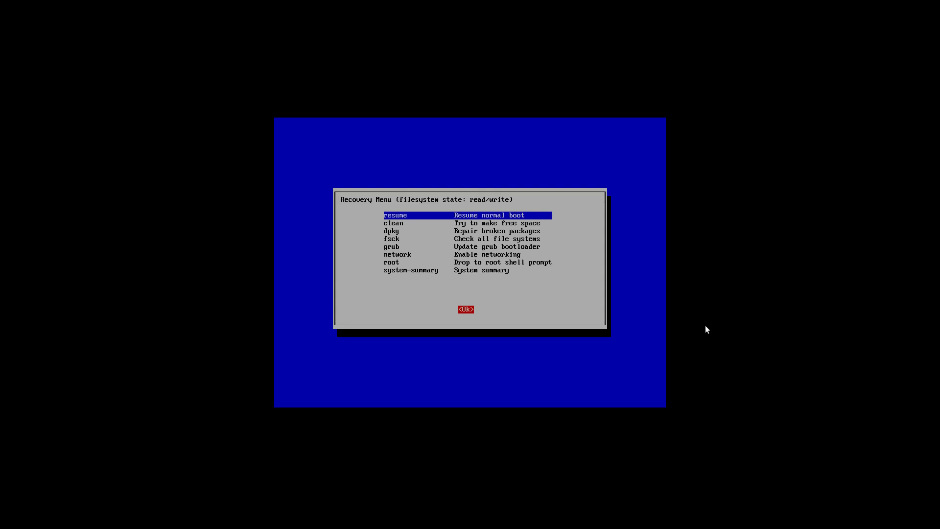
key(Return)
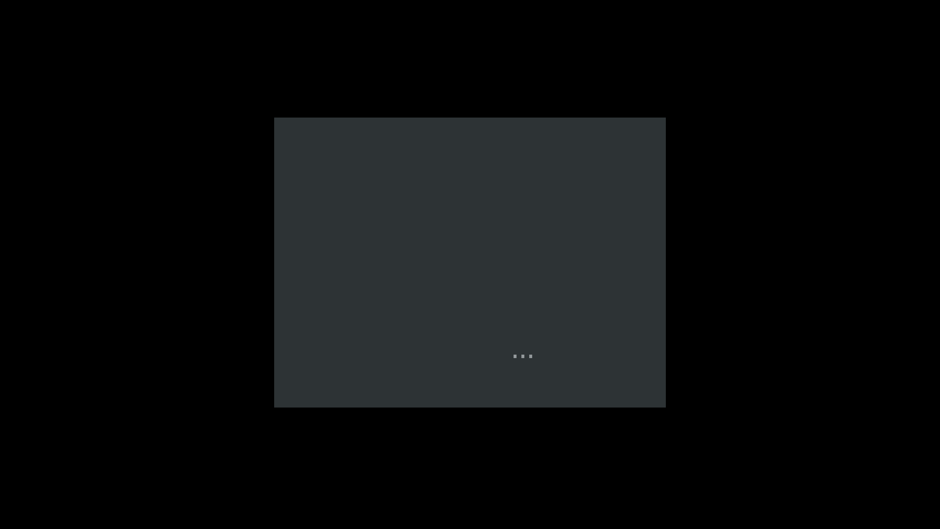
Power off the stalled VM and start the Dual Boot machine again.
key(ctrl+q)
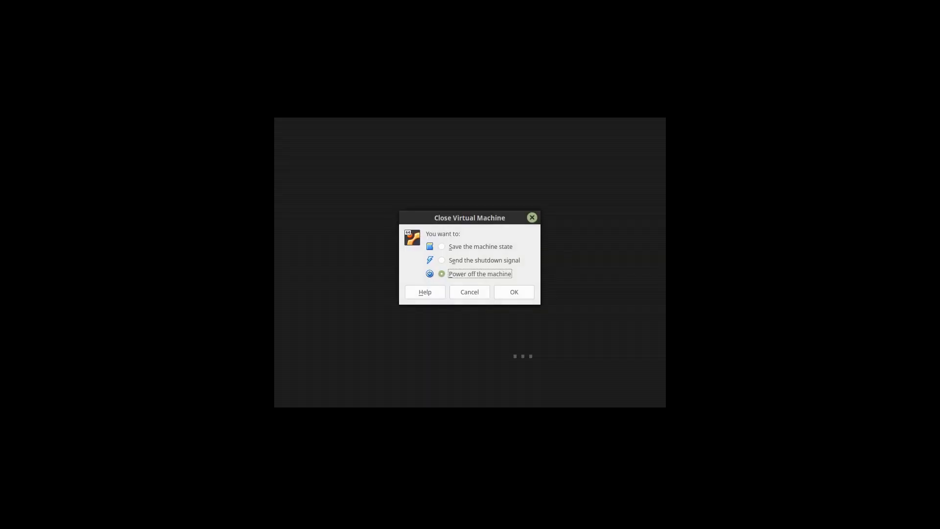
click(514, 292)
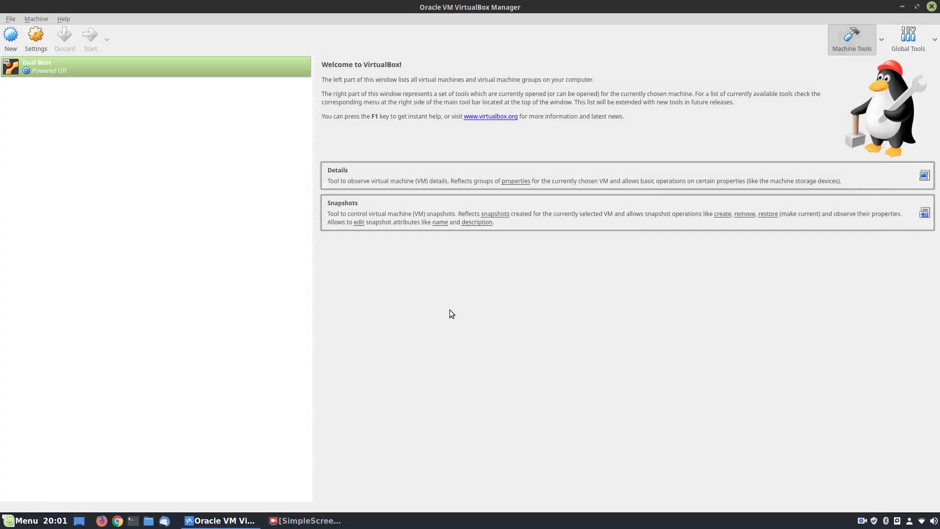
click(87, 33)
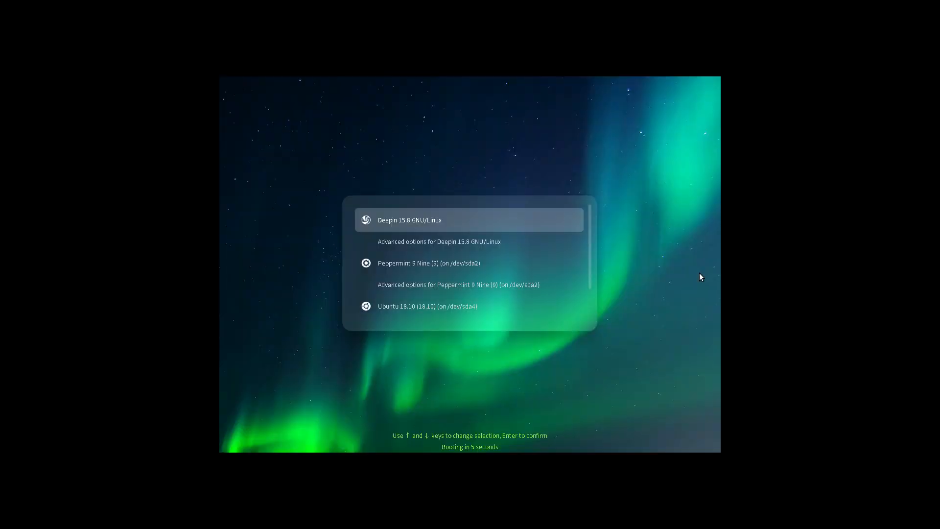
Look into Deepin's advanced options, then boot Deepin 15.8 normally from GRUB.
key(Down)
key(Down)
key(Down)
key(Down)
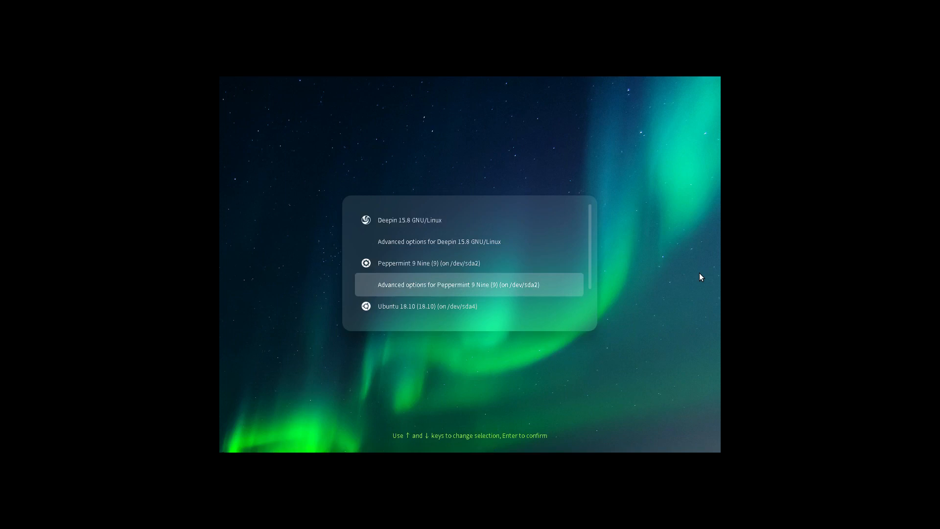
key(Up)
key(Up)
key(Up)
key(Up)
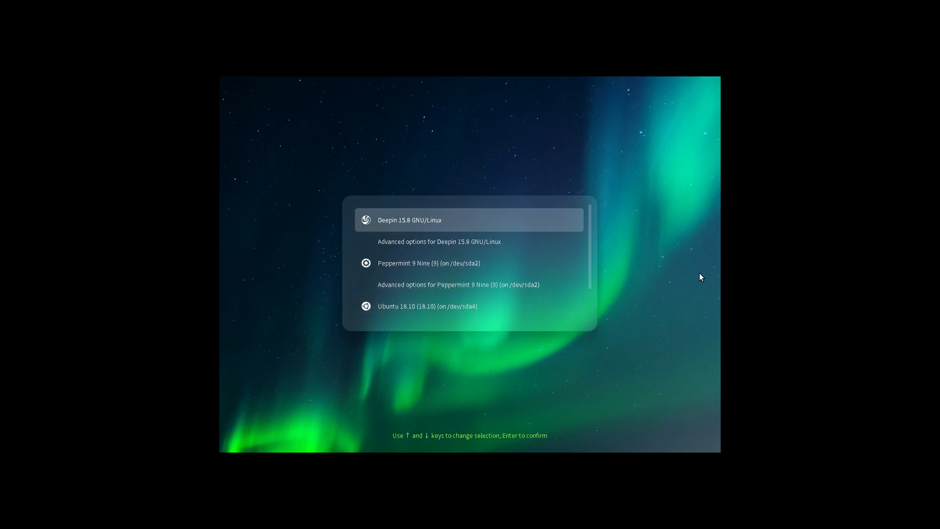
key(Down)
key(Return)
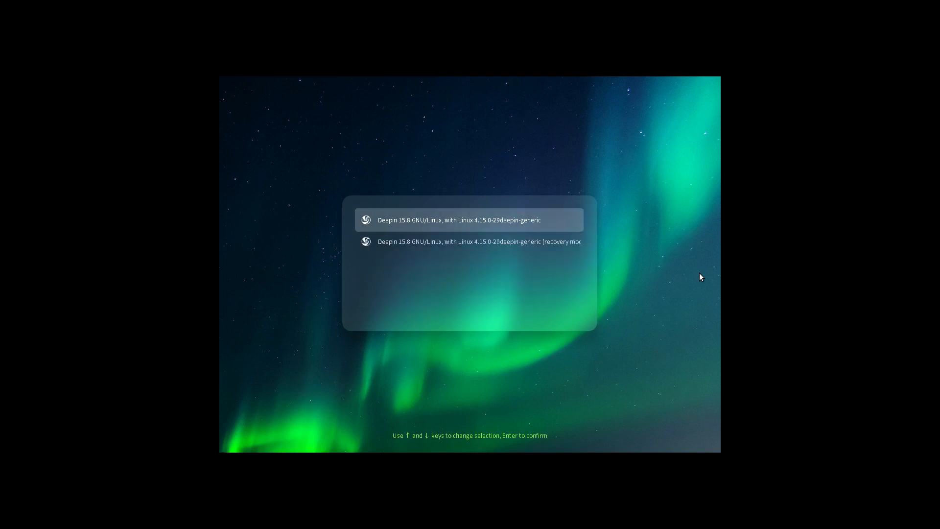
key(Down)
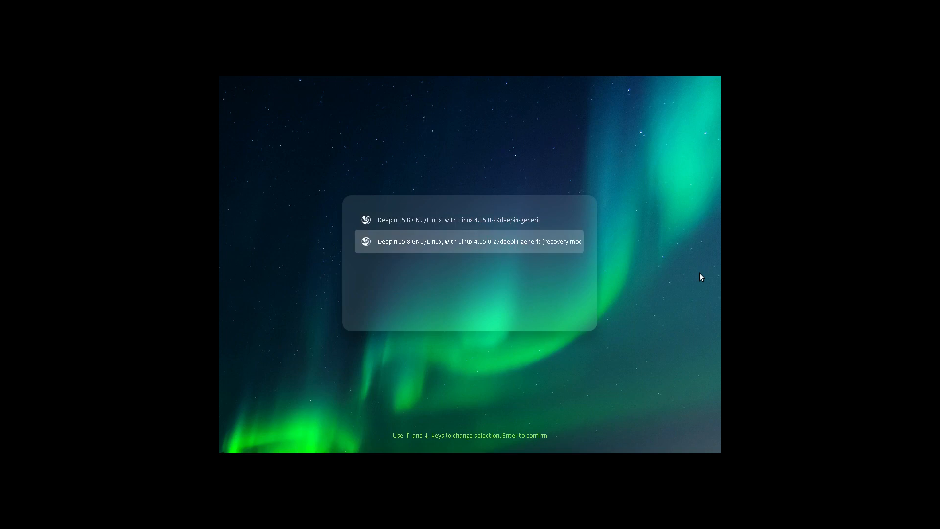
key(Escape)
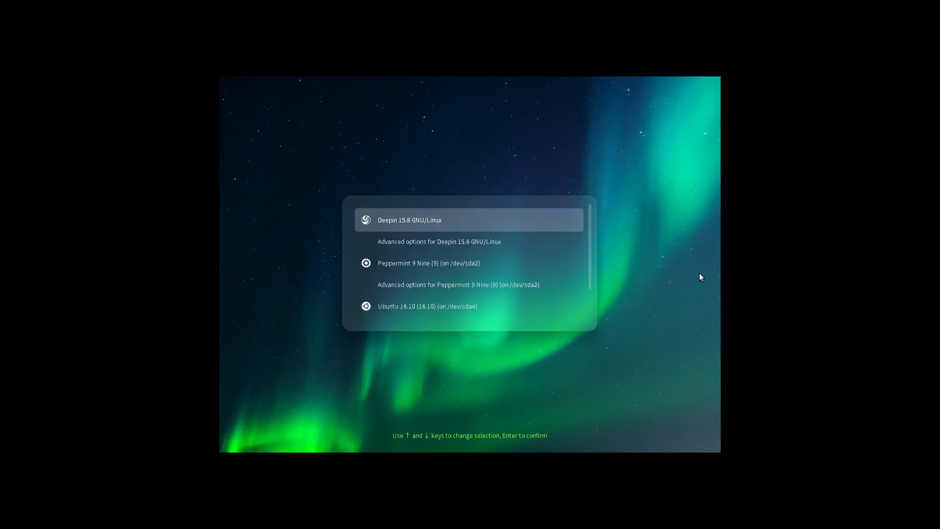
key(Return)
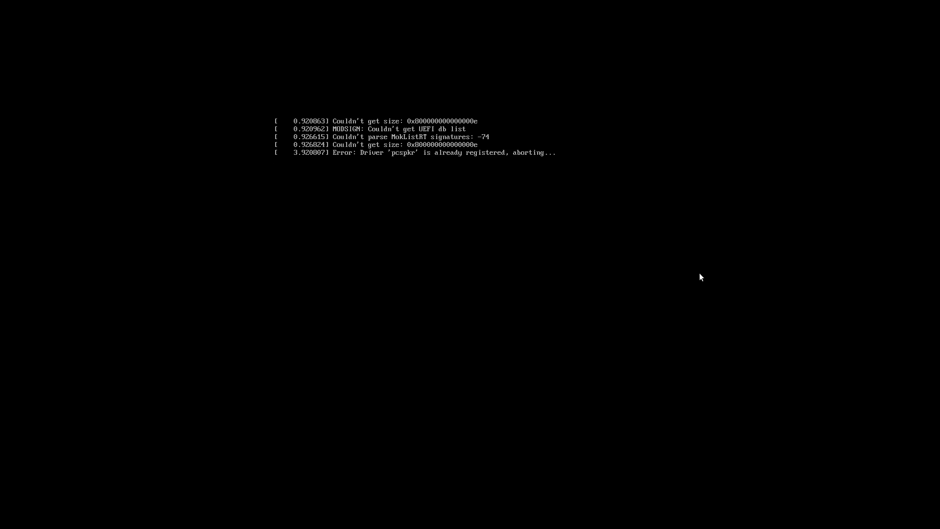
Power off the VM hung on kernel errors and start it once more.
key(ctrl+q)
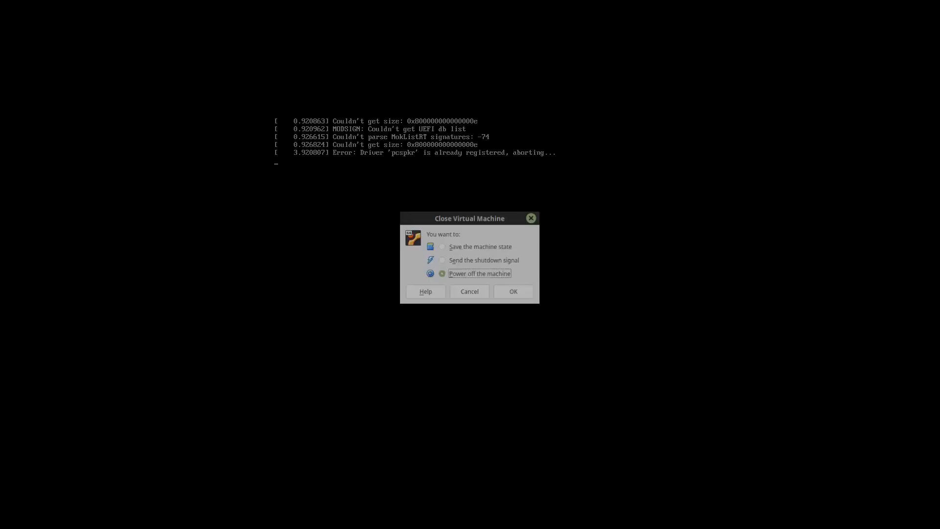
click(507, 292)
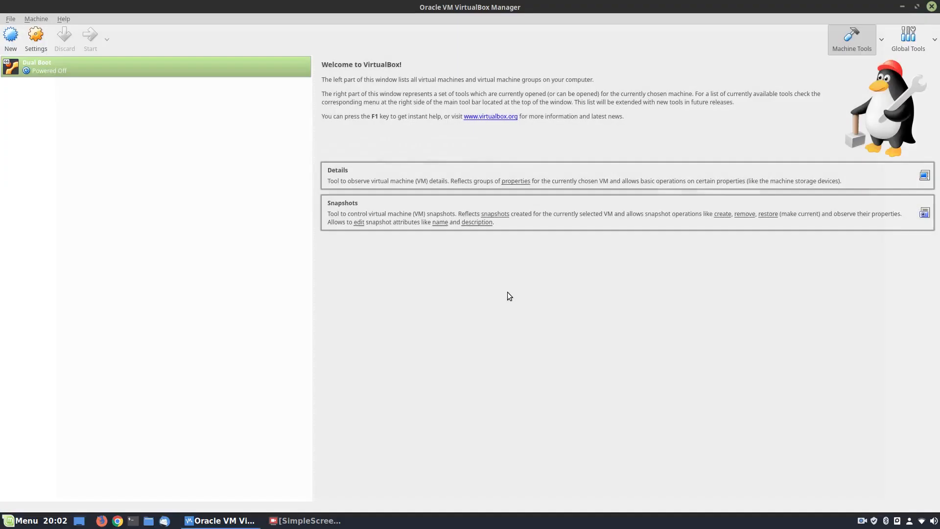
click(91, 37)
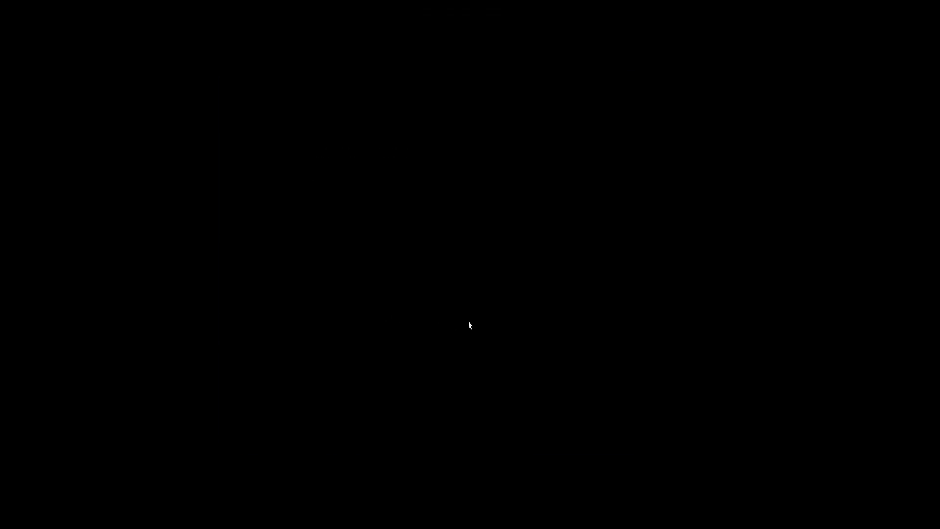
Boot Ubuntu 18.10 from GRUB and log into the Lubuntu session with the password.
key(Down)
key(Down)
key(Down)
key(Down)
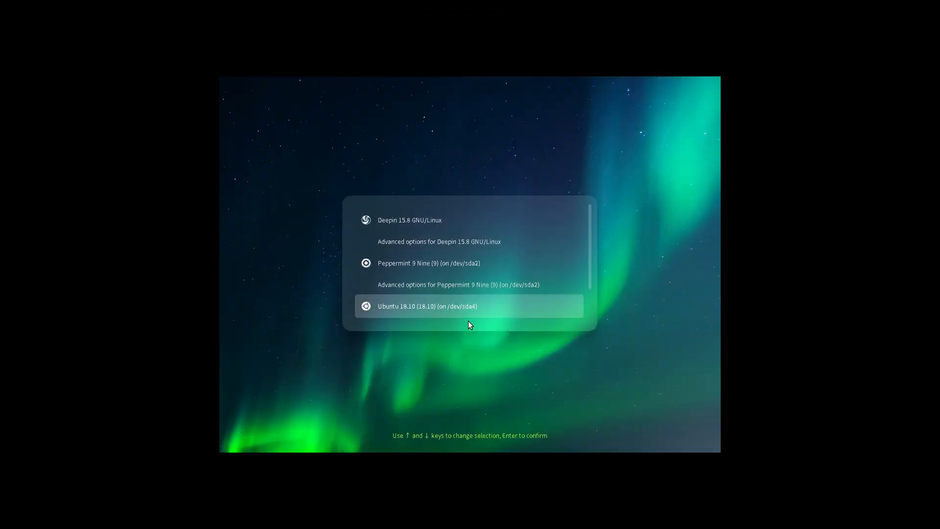
key(Return)
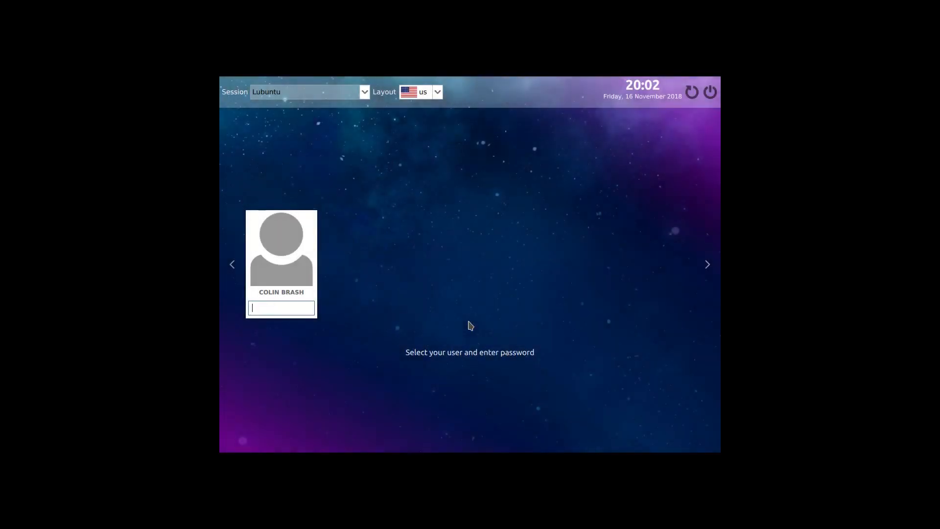
text(******)
key(Return)
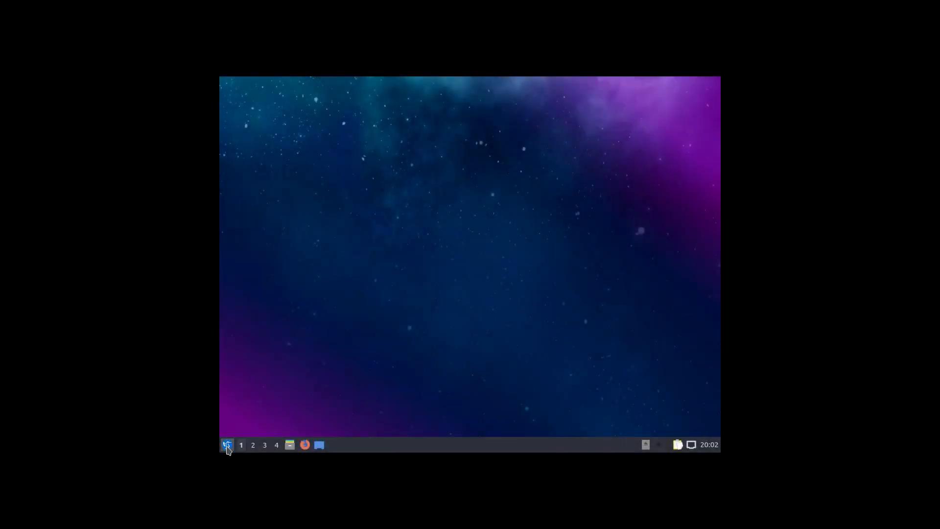
Shut down the Lubuntu guest from the Leave menu.
click(226, 447)
mouse_move(268, 398)
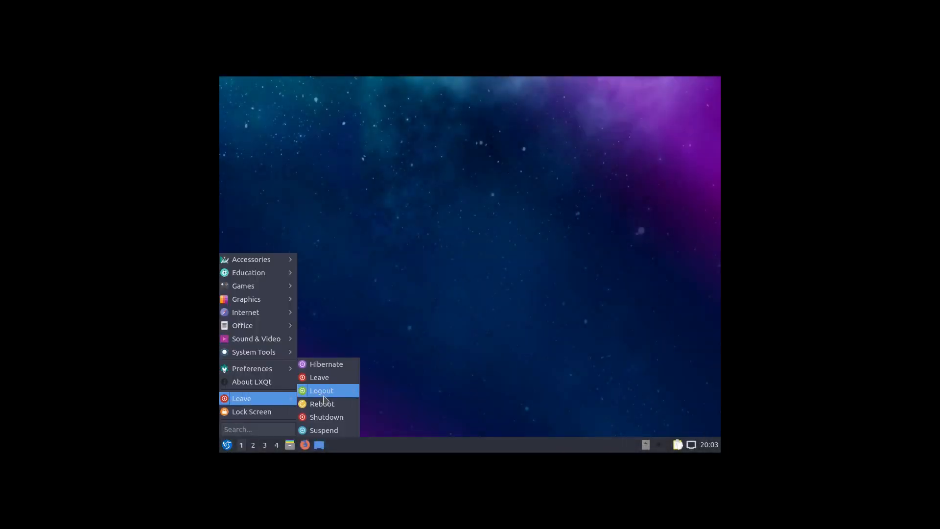
click(332, 417)
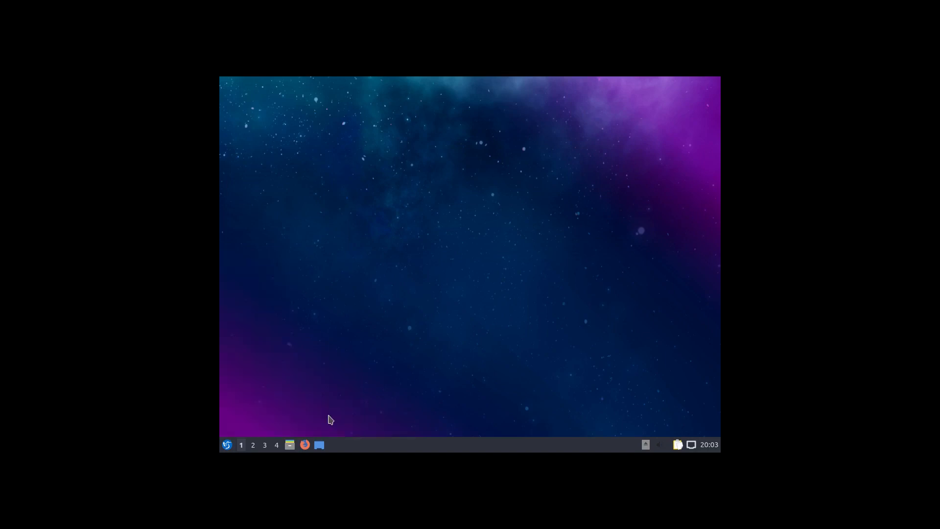
click(533, 276)
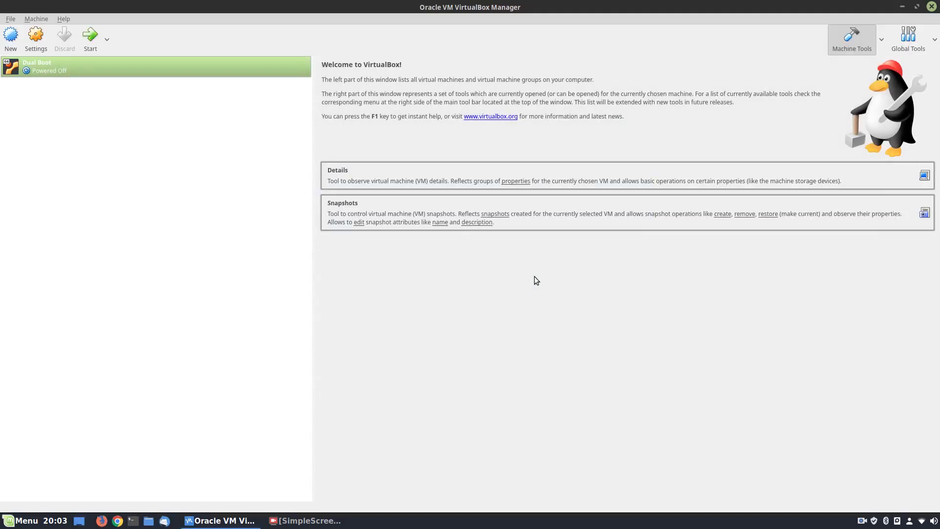
Start the Dual Boot VM and boot Deepin in recovery mode via its advanced options.
click(89, 36)
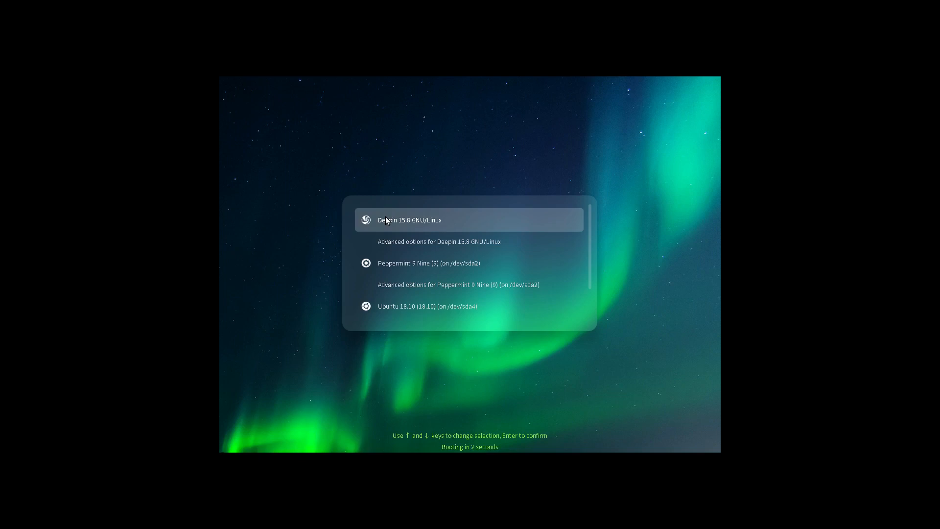
key(Down)
key(Down)
key(Up)
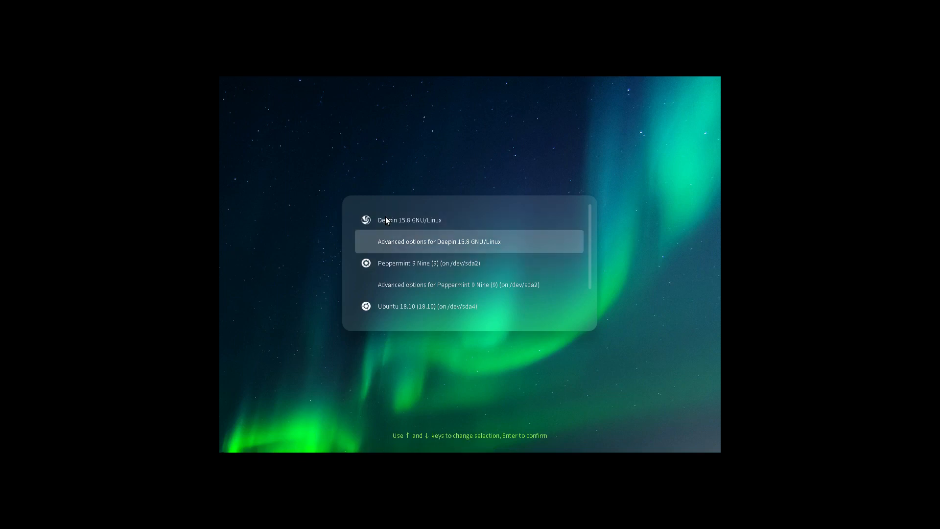
key(Up)
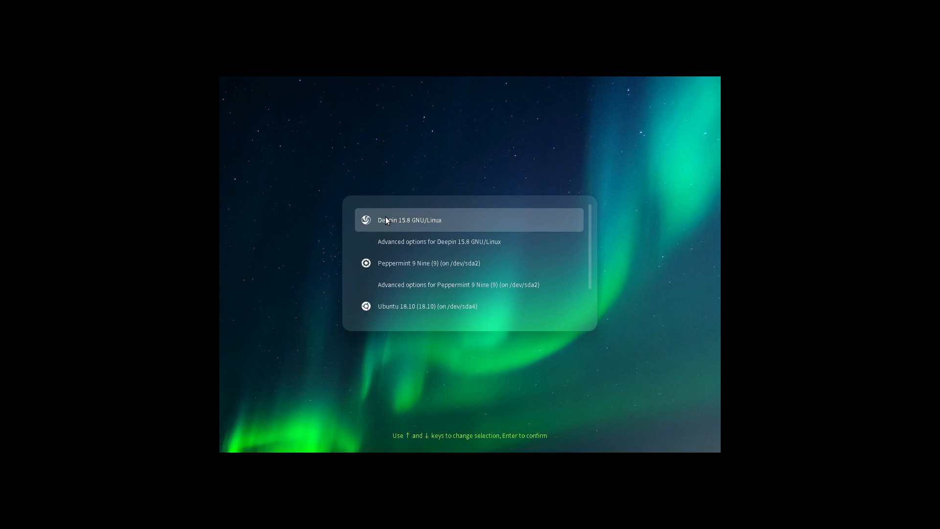
key(Down)
key(Return)
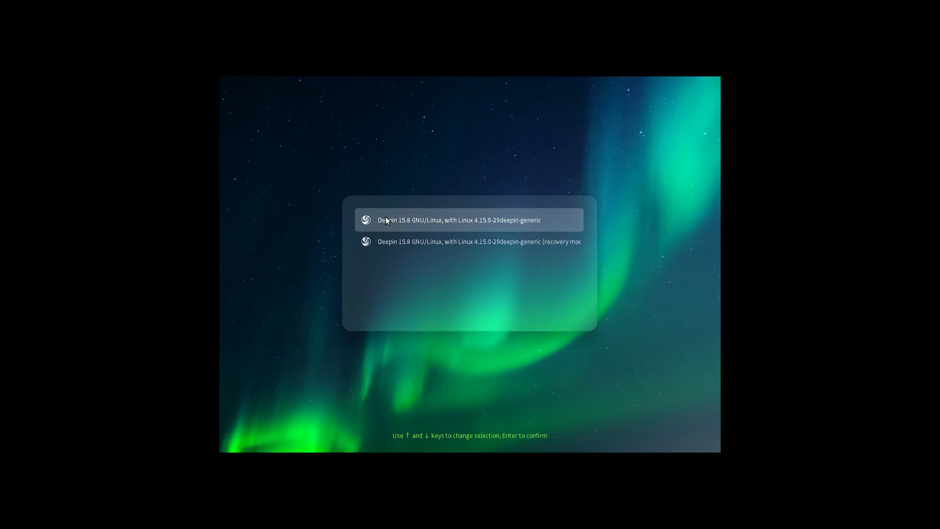
key(Down)
key(Return)
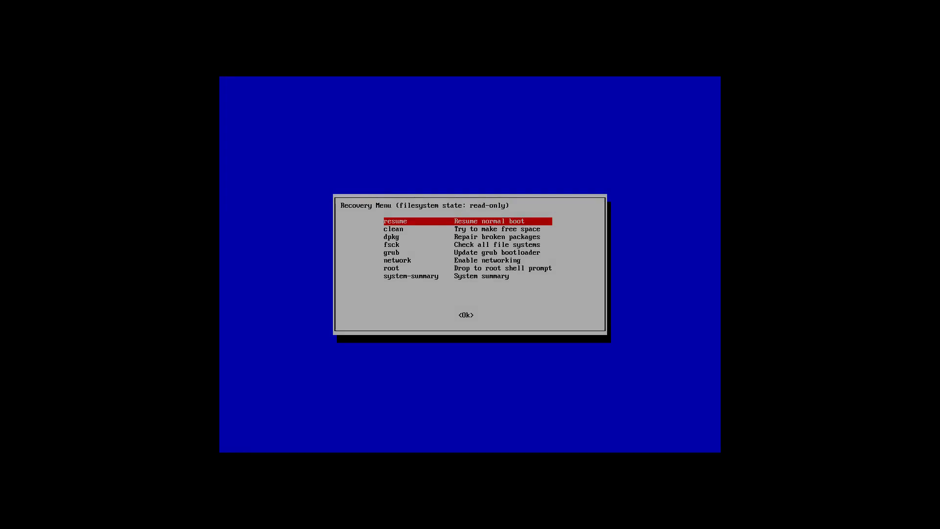
Run fsck on all file systems with a read/write remount, then return to the recovery menu.
key(Down)
key(Down)
key(Down)
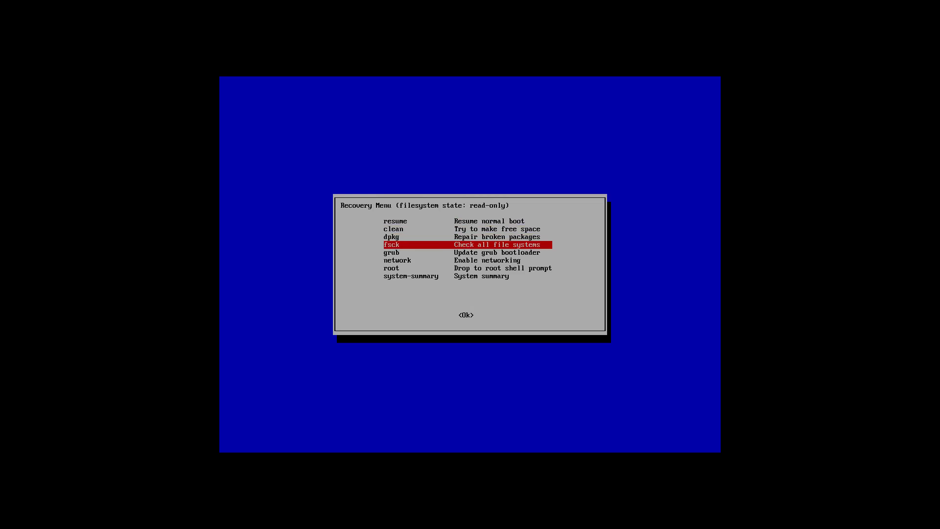
key(Return)
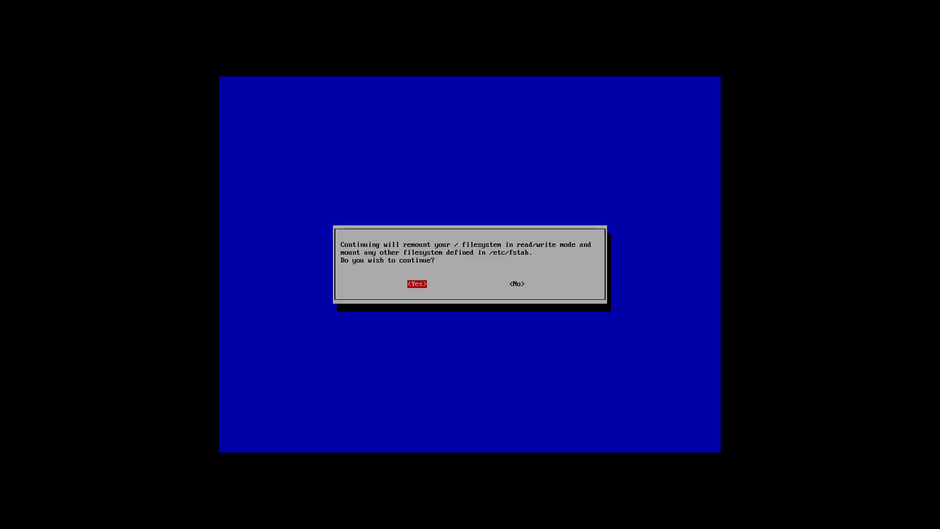
key(Return)
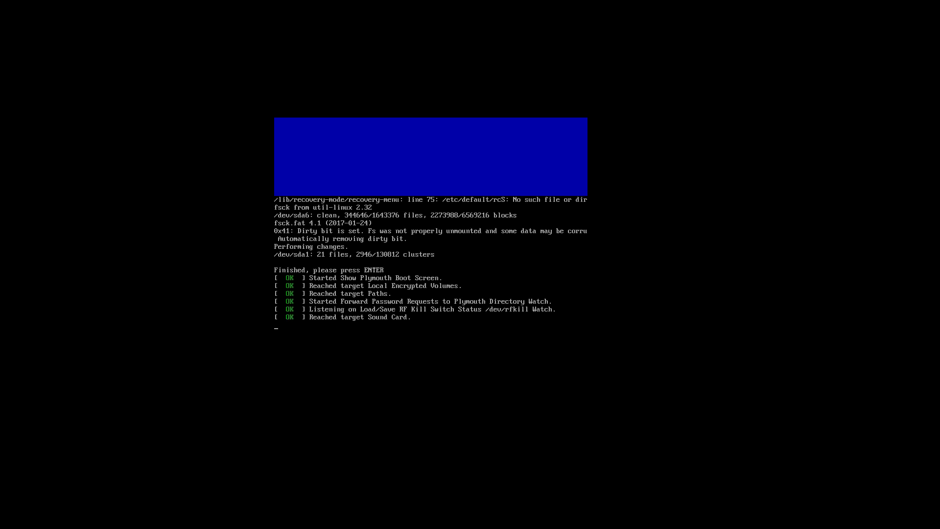
key(Return)
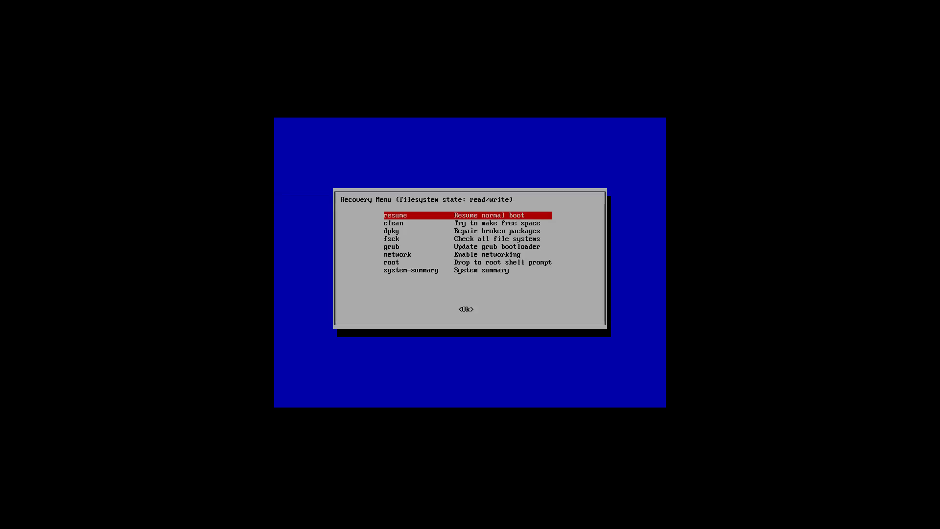
key(Down)
key(Tab)
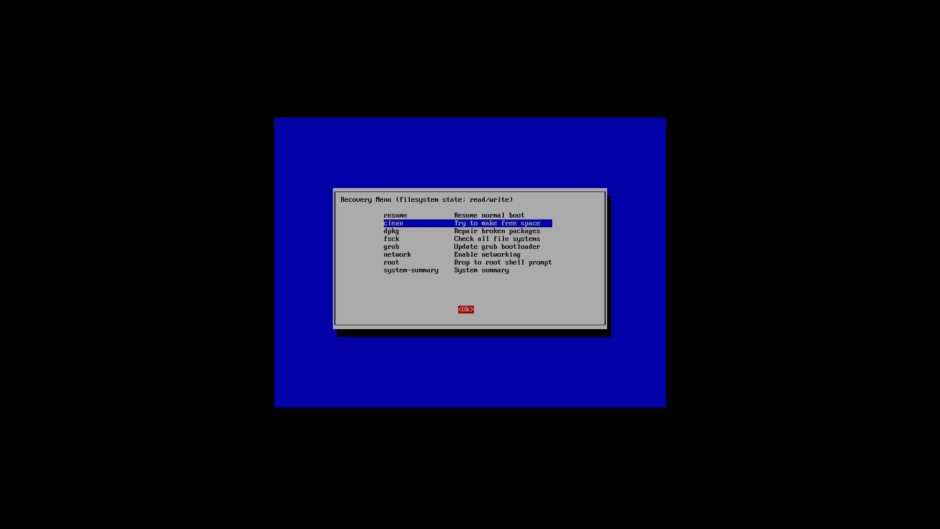
key(ctrl+q)
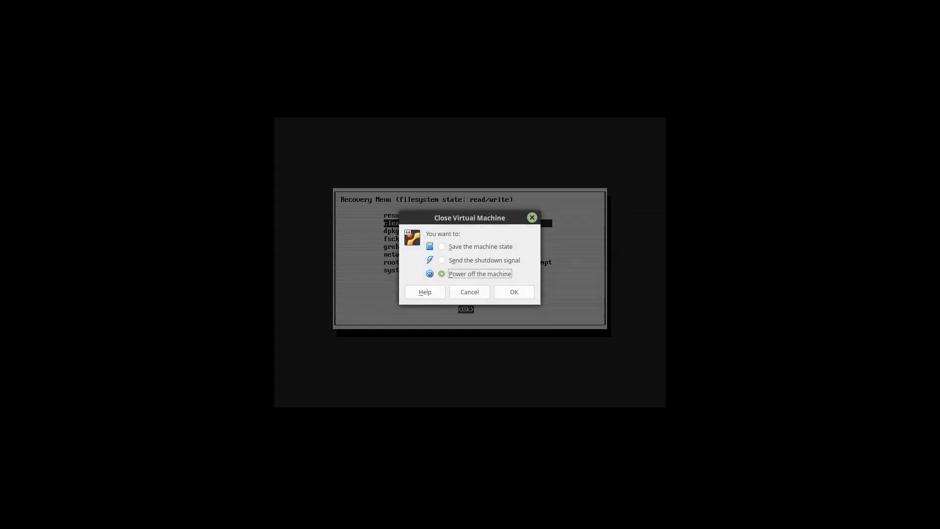
Power off, restart the Dual Boot VM, and boot Deepin 15.8 GNU/Linux to its login screen.
click(511, 291)
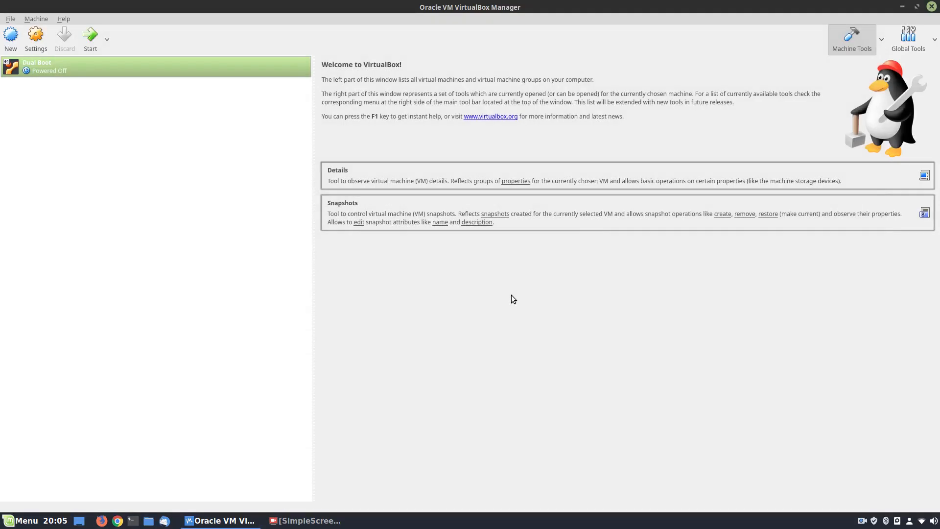
click(90, 35)
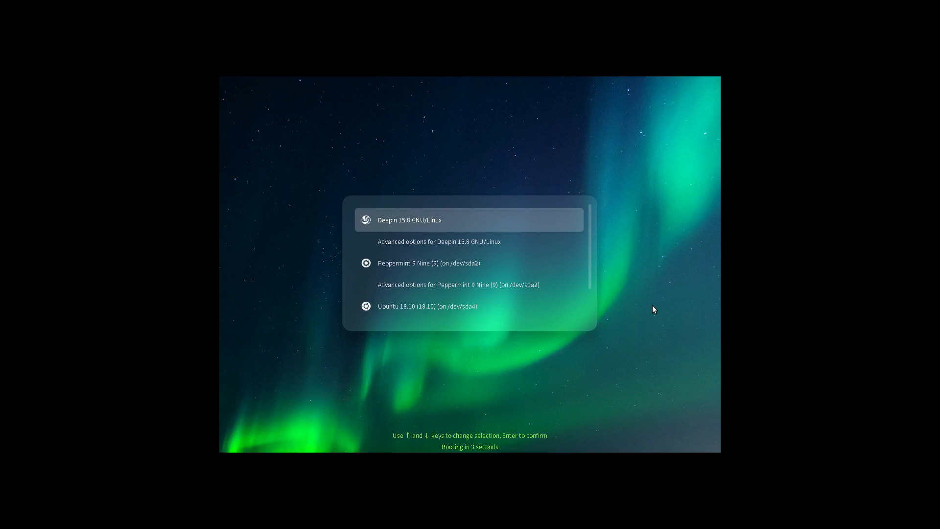
key(Down)
key(Up)
key(Down)
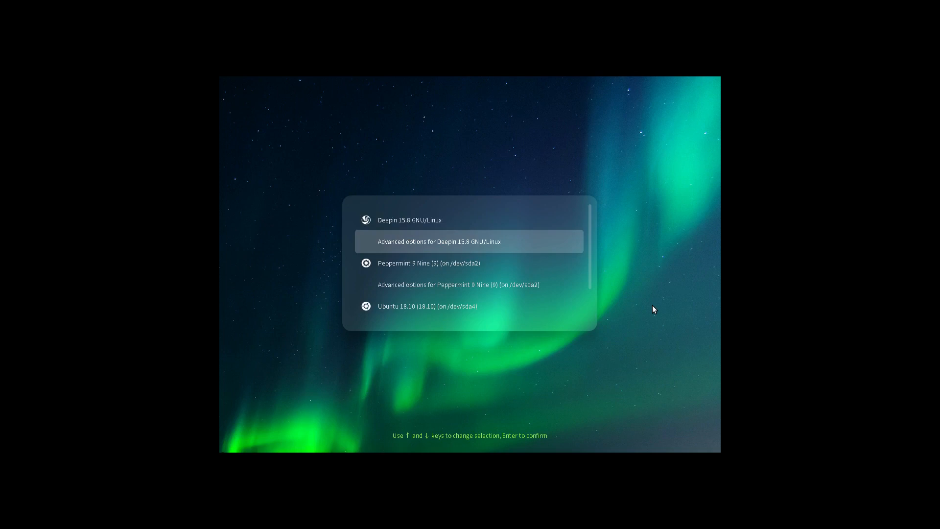
key(Down)
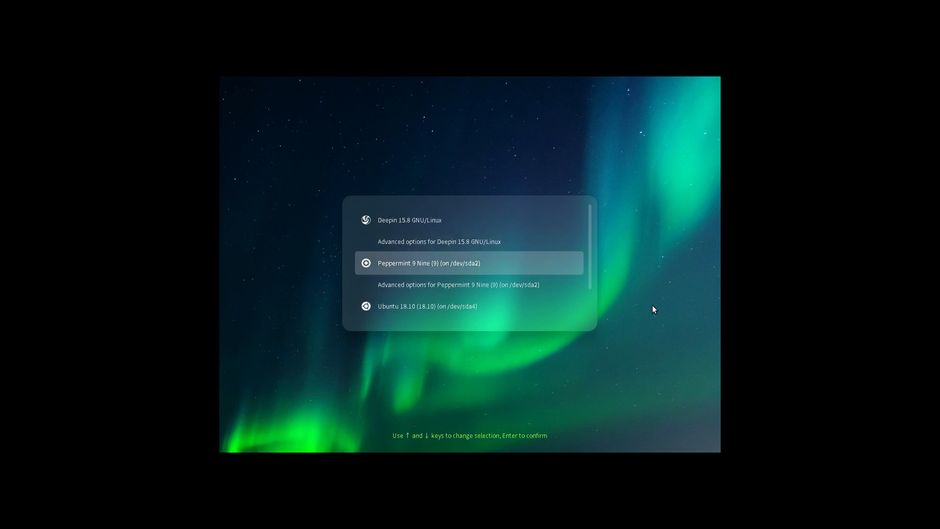
key(Up)
key(Up)
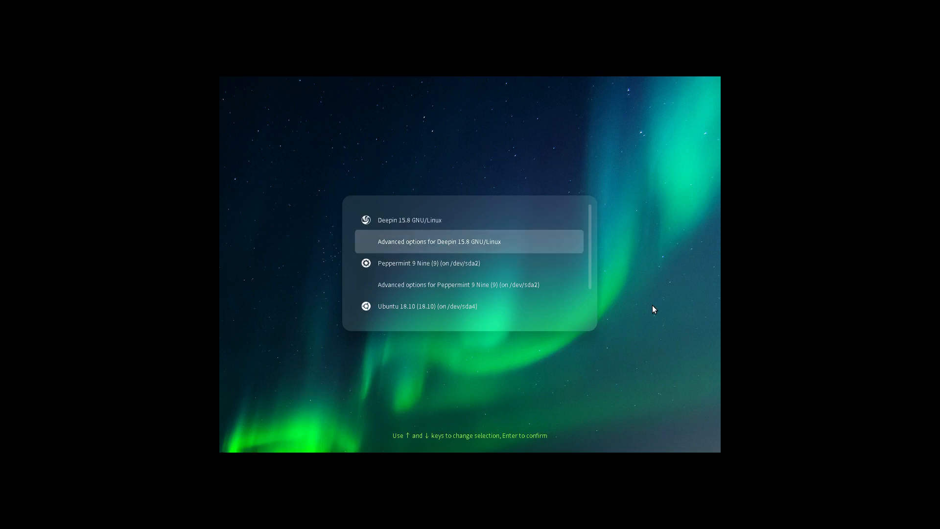
key(Return)
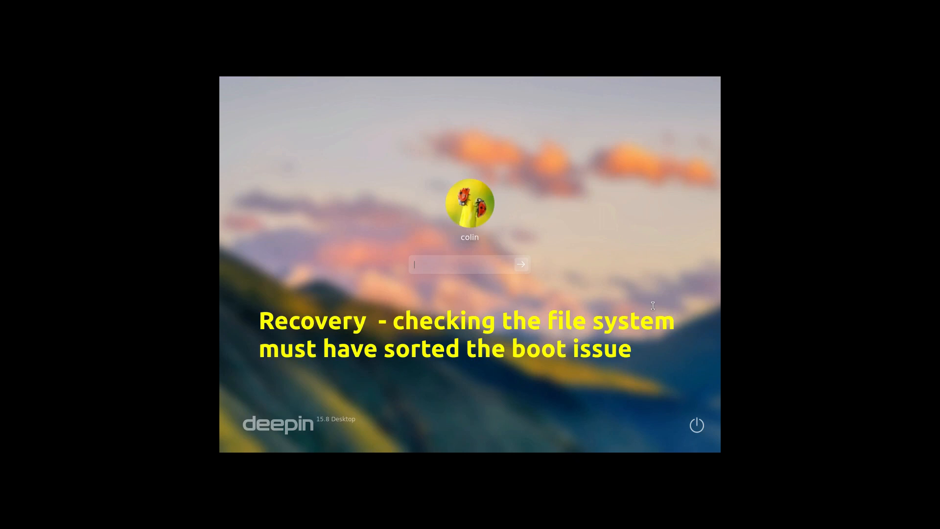
Log into Deepin in Common Mode, dismiss the welcome window, and shut the system down.
text(******)
key(Return)
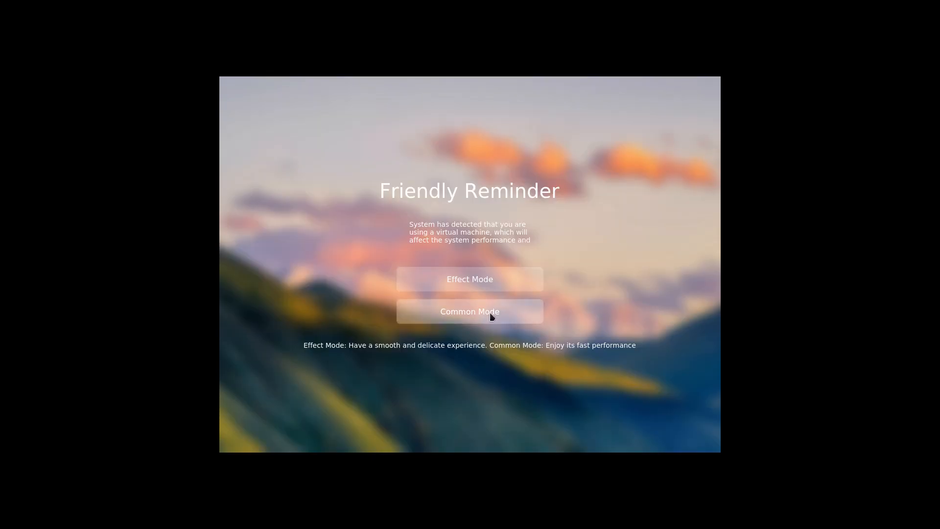
click(479, 311)
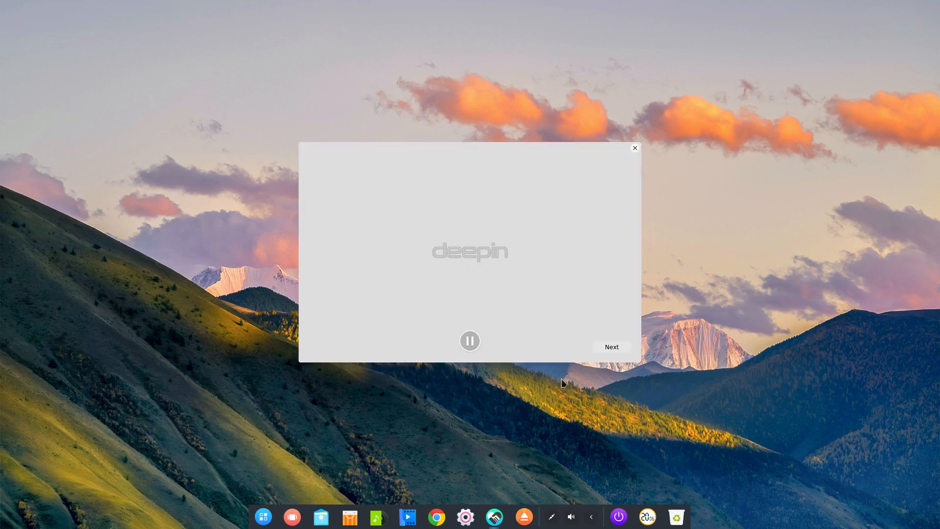
click(635, 148)
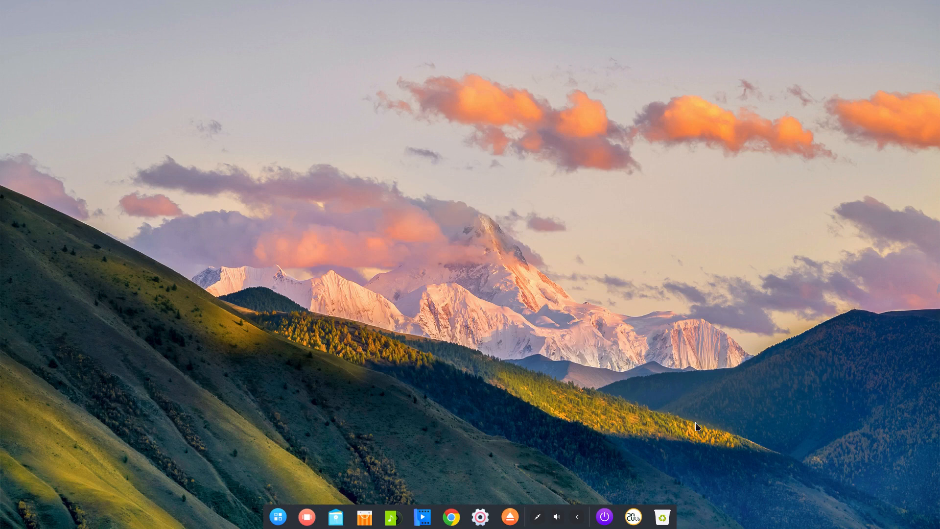
click(602, 516)
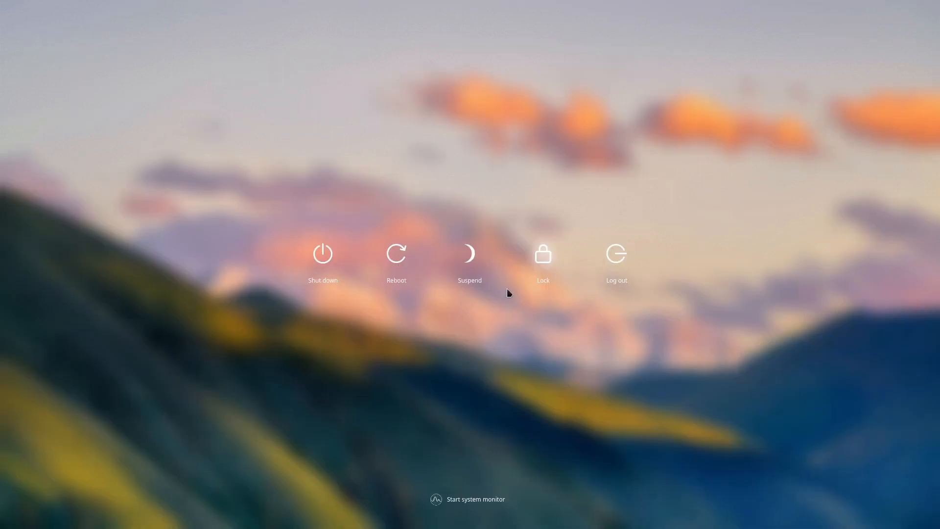
click(317, 256)
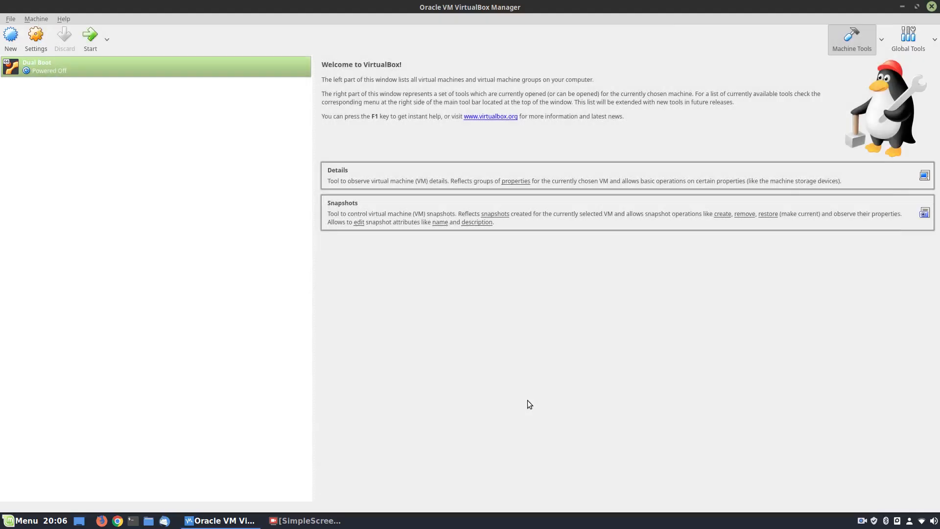
Start the dual-boot VM and boot Peppermint 9 Nine from GRUB.
click(88, 39)
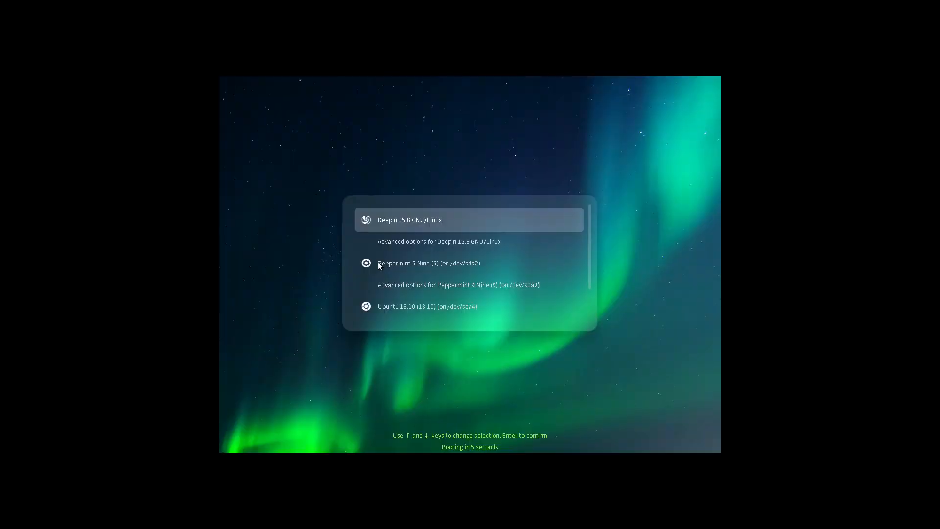
key(Down)
key(Down)
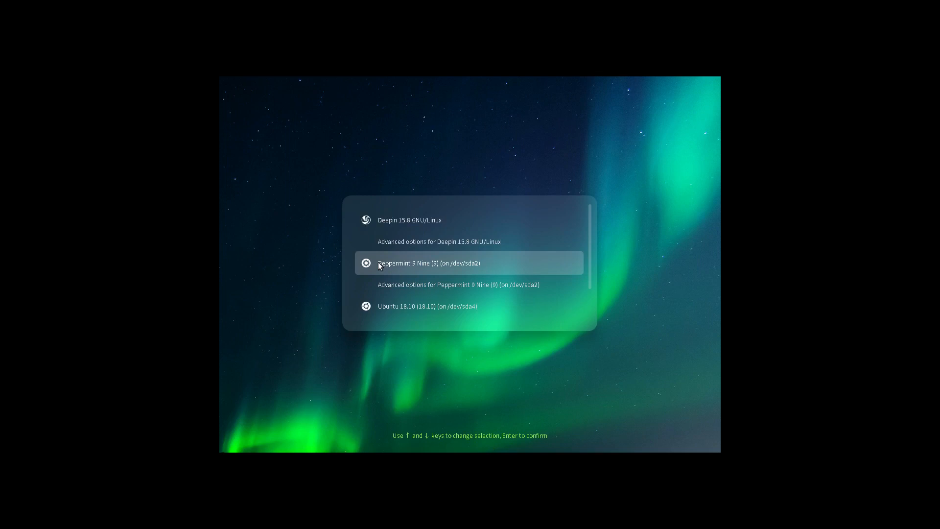
key(Down)
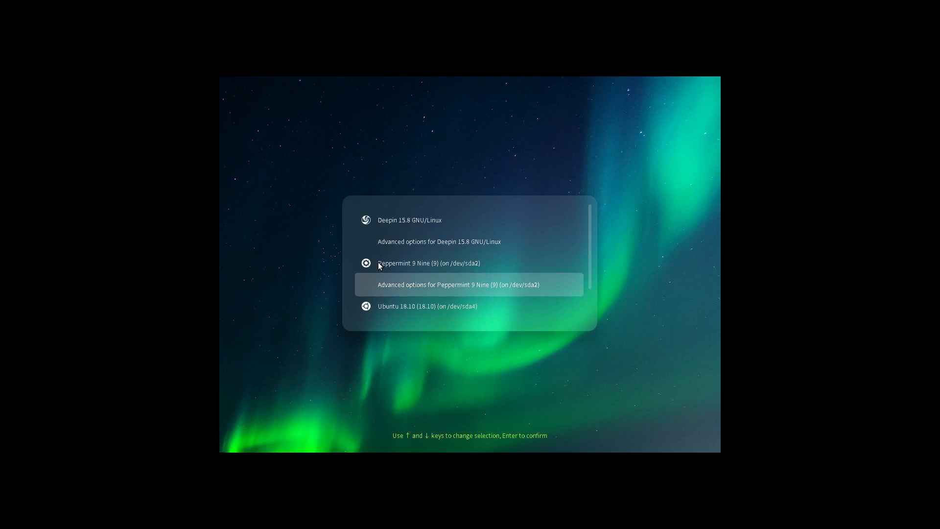
key(Up)
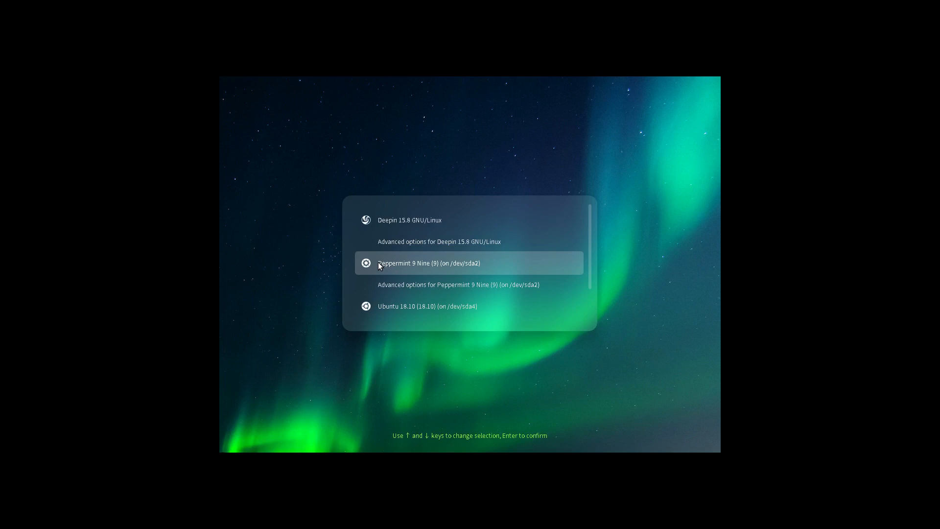
key(Return)
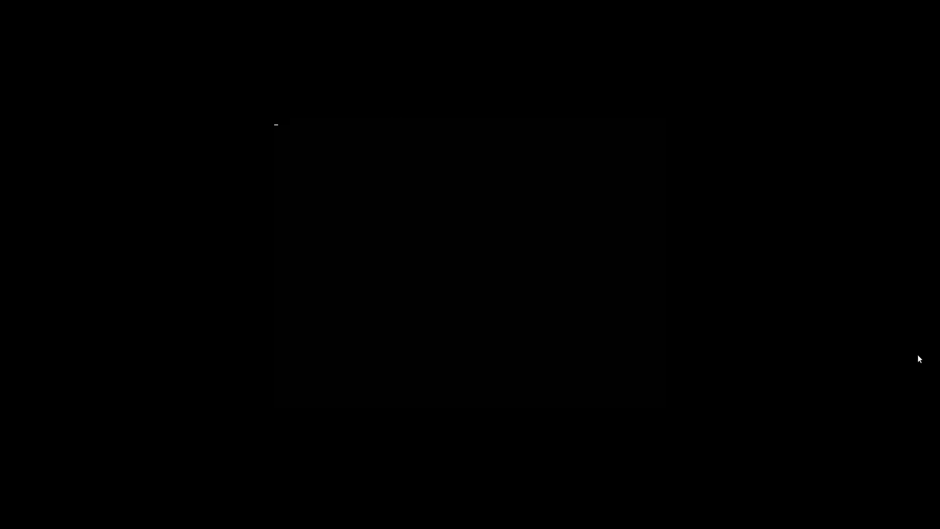
Log into Peppermint with the password, then shut it down from the Menu's logout prompt.
text(••••••)
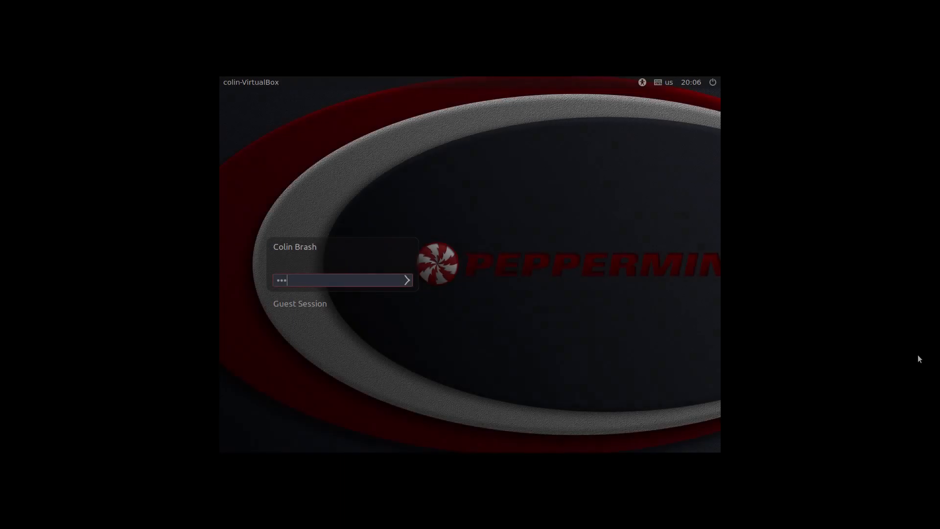
key(Return)
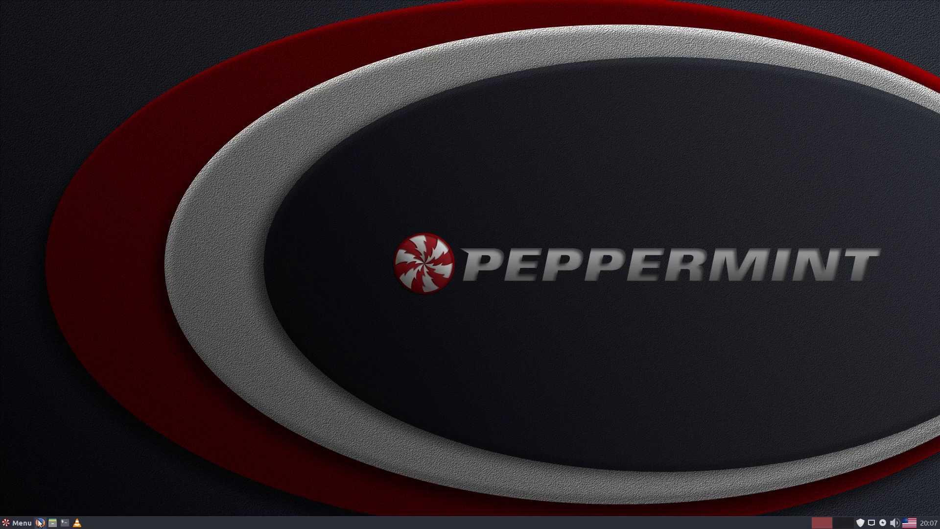
click(18, 522)
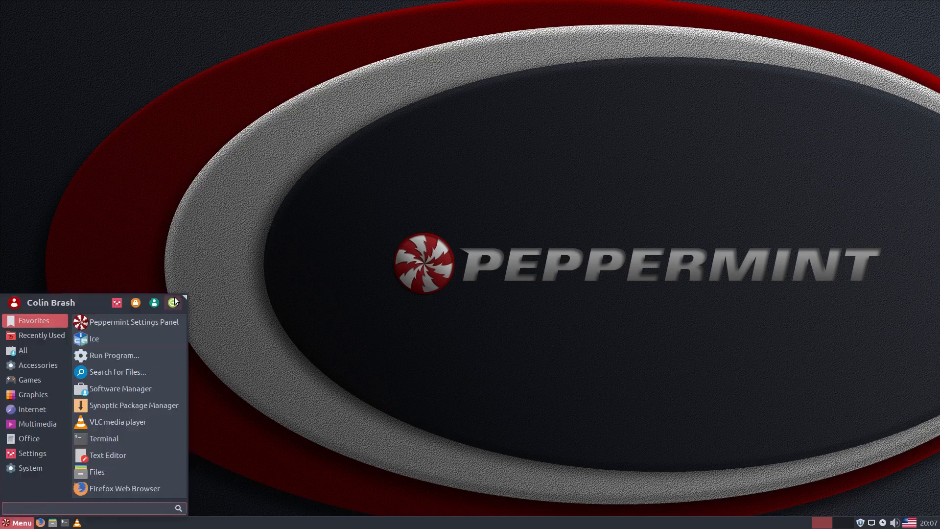
click(173, 302)
click(432, 236)
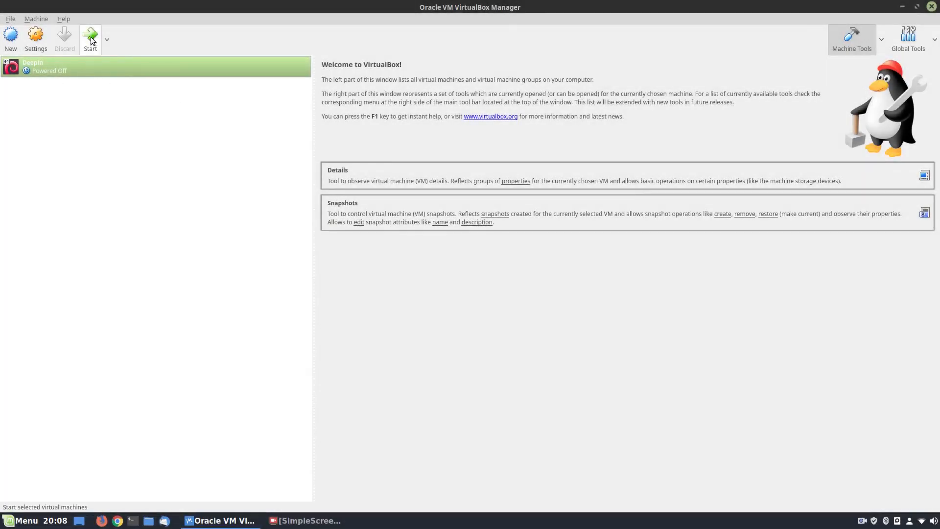
Start the Deepin VM, boot the Install Deepin entry, and maximise the VM window.
click(91, 41)
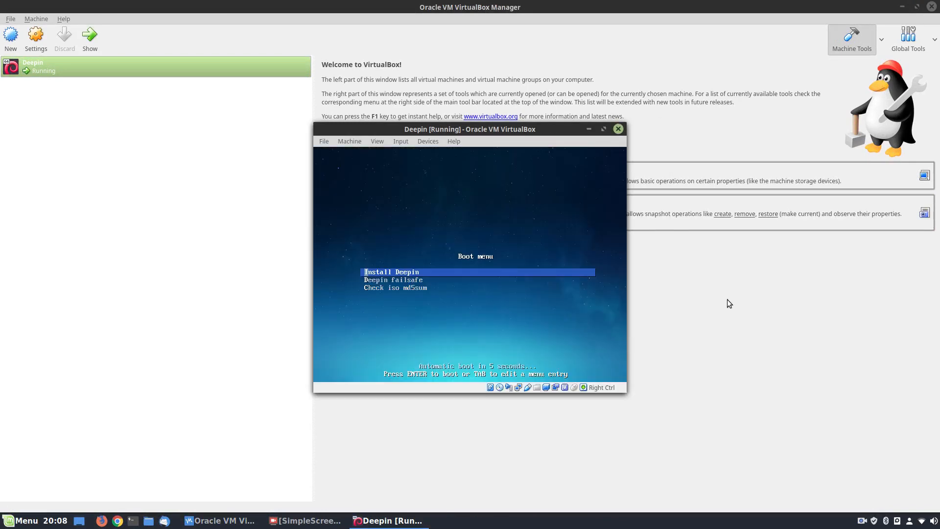
key(Return)
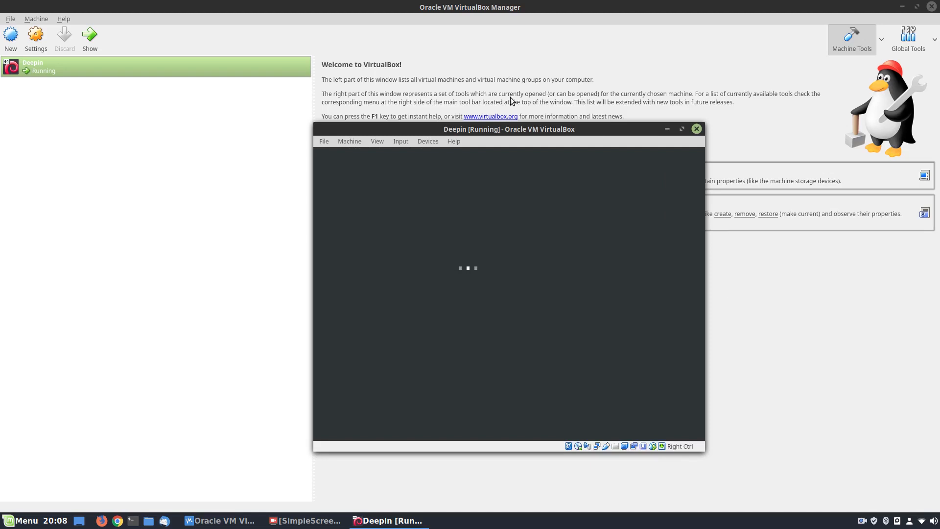
drag(512, 130, 520, 0)
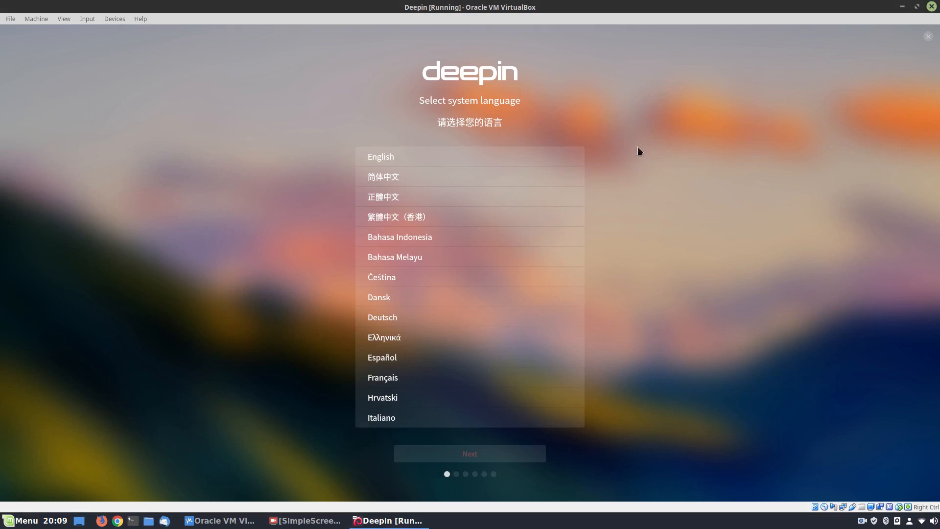
Choose English as the installer language and accept the End User License Agreement.
click(480, 156)
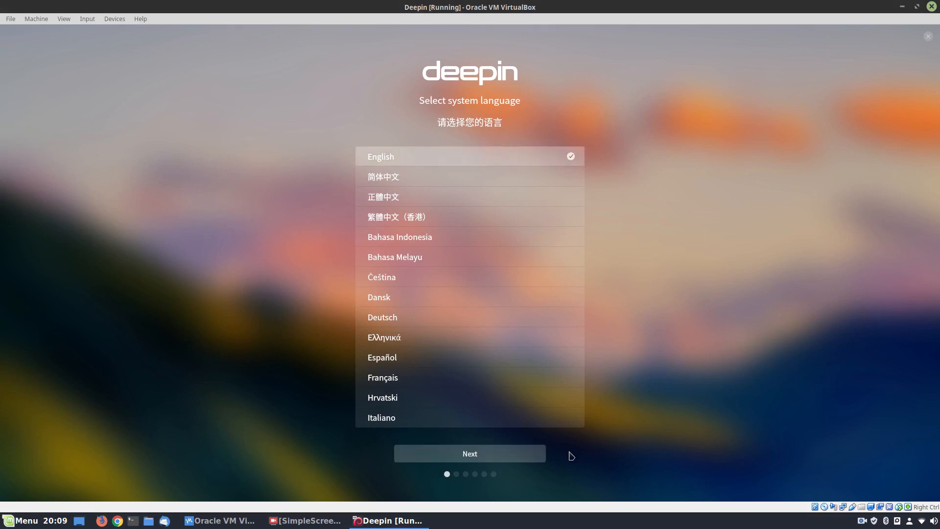
click(511, 455)
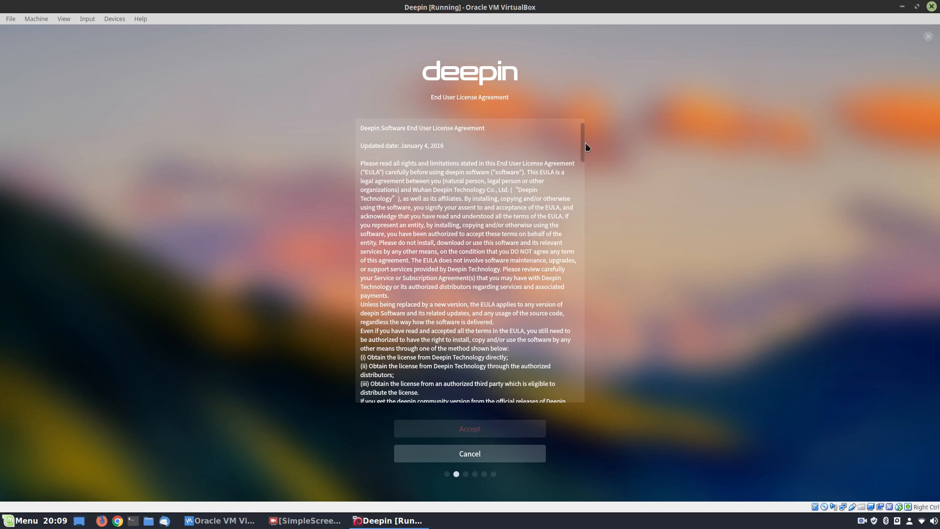
drag(584, 132, 577, 434)
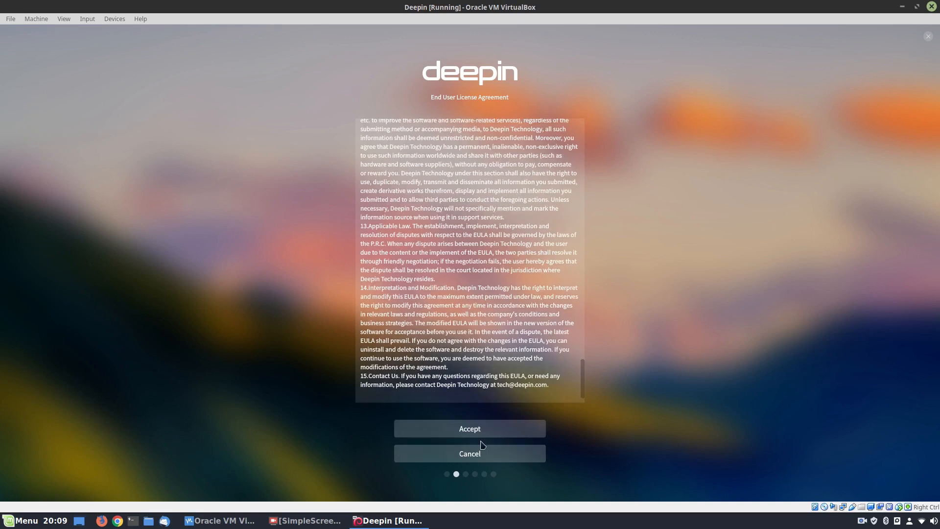
click(465, 433)
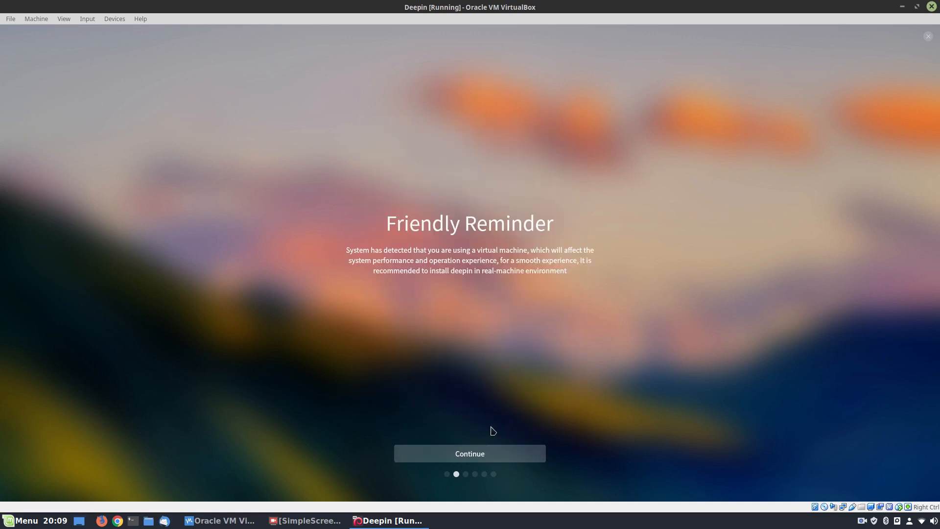
Dismiss the virtual-machine warning and enter a lowercase username in the account form.
click(498, 452)
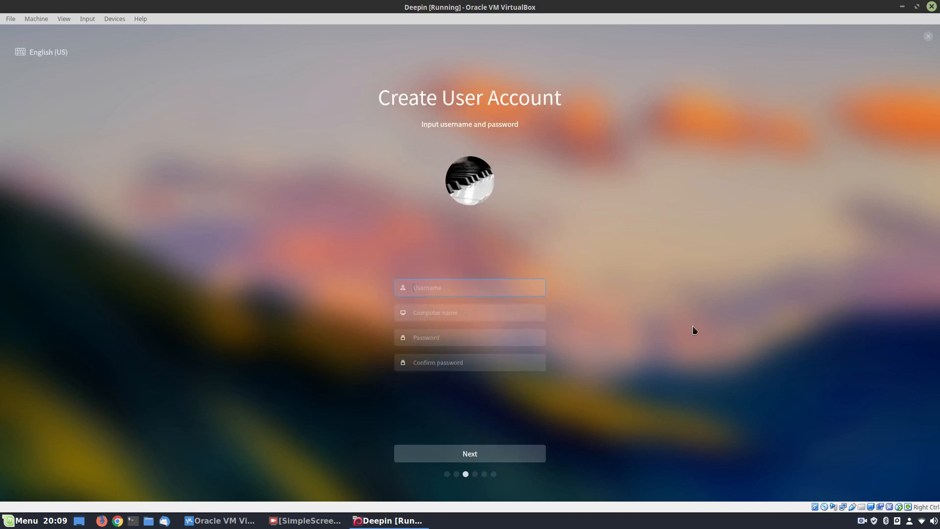
text(Colin Brash)
key(Tab)
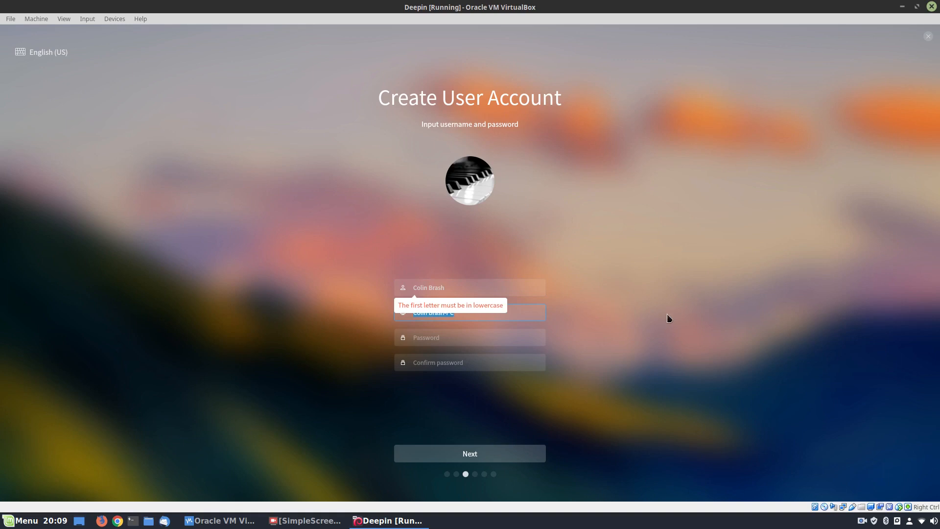
key(shift+Tab)
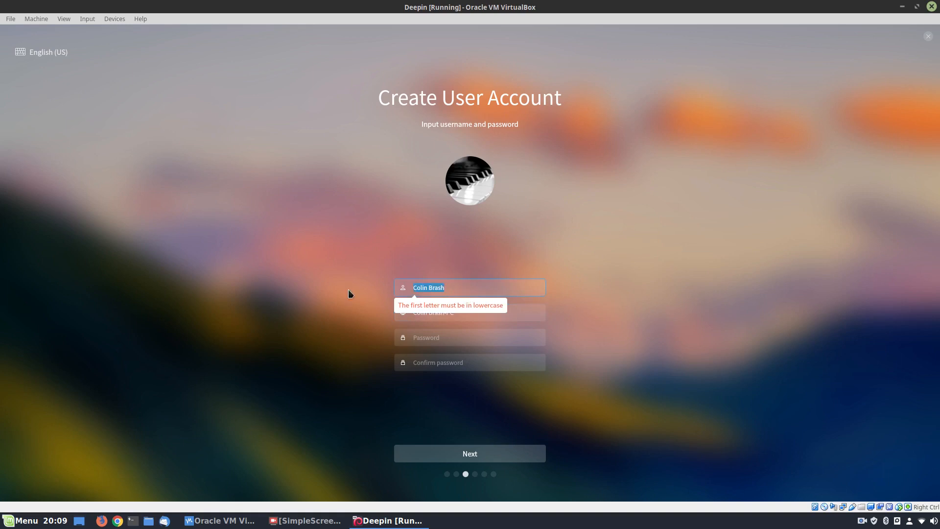
text(colin)
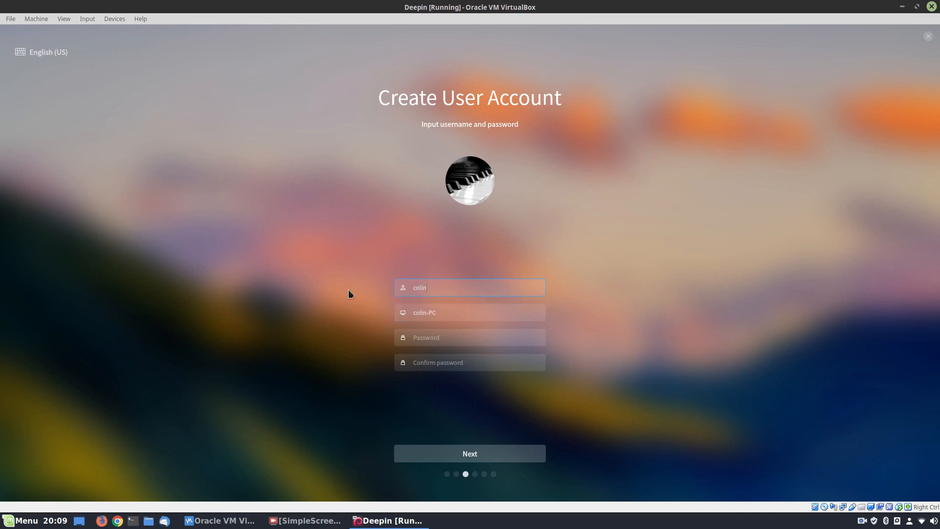
key(Tab)
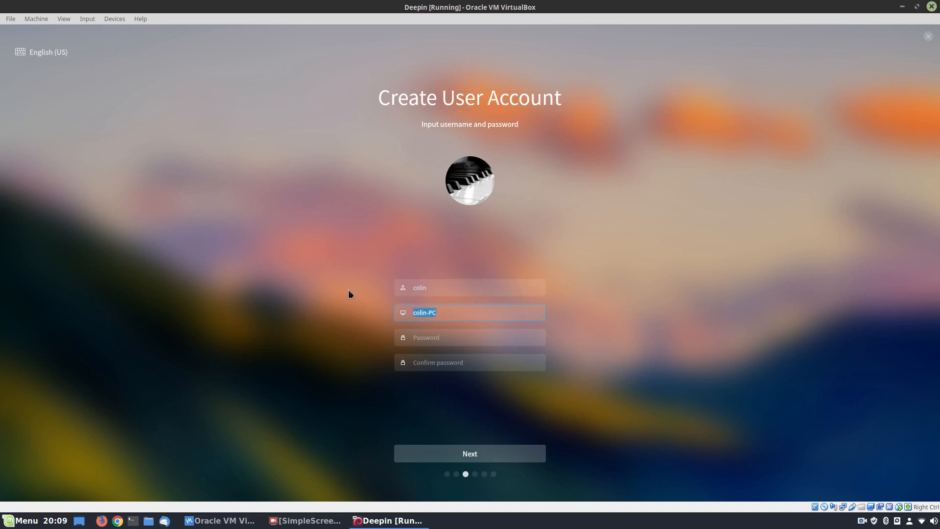
Edit the computer name, enter and confirm the password, and submit the account details.
key(End)
key(BackSpace)
text(deep)
key(Tab)
text(******)
key(Tab)
text(******)
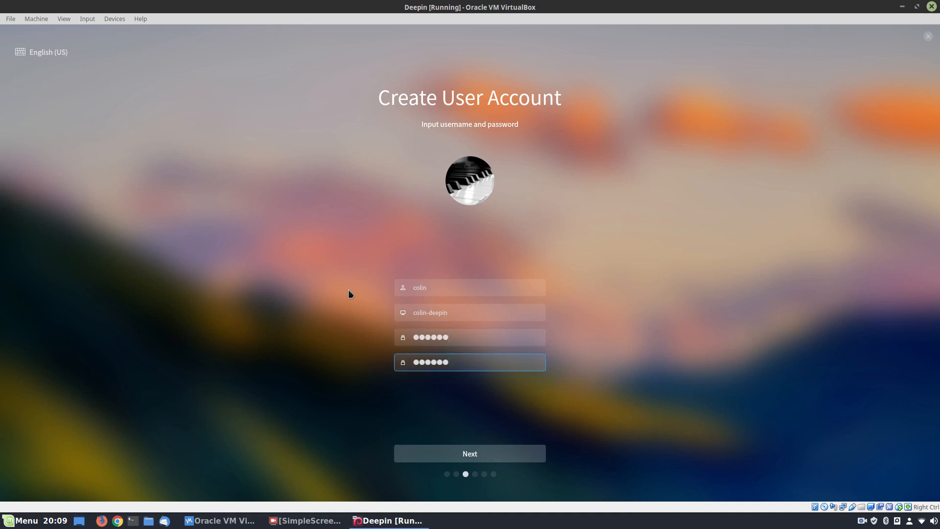
click(509, 463)
Accept the Perth time zone, select the 30G disk's free space, and start installation.
click(545, 455)
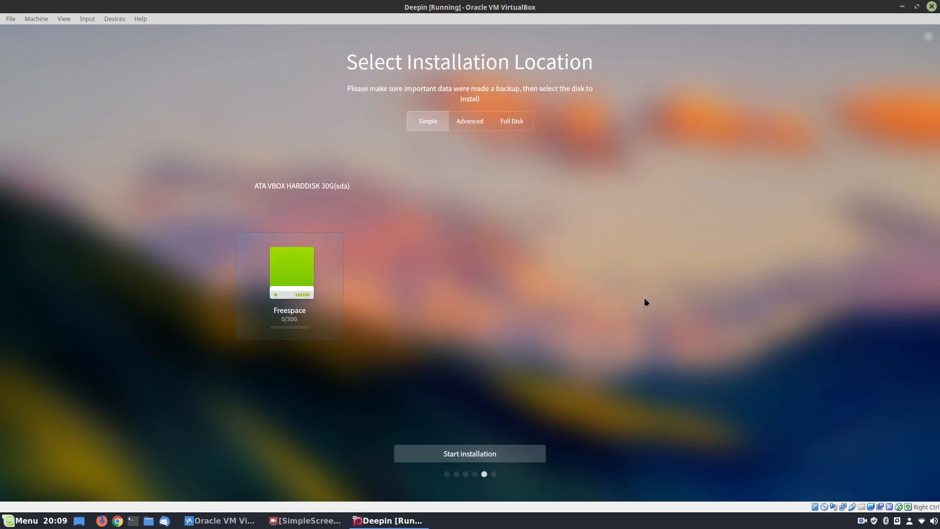
click(287, 278)
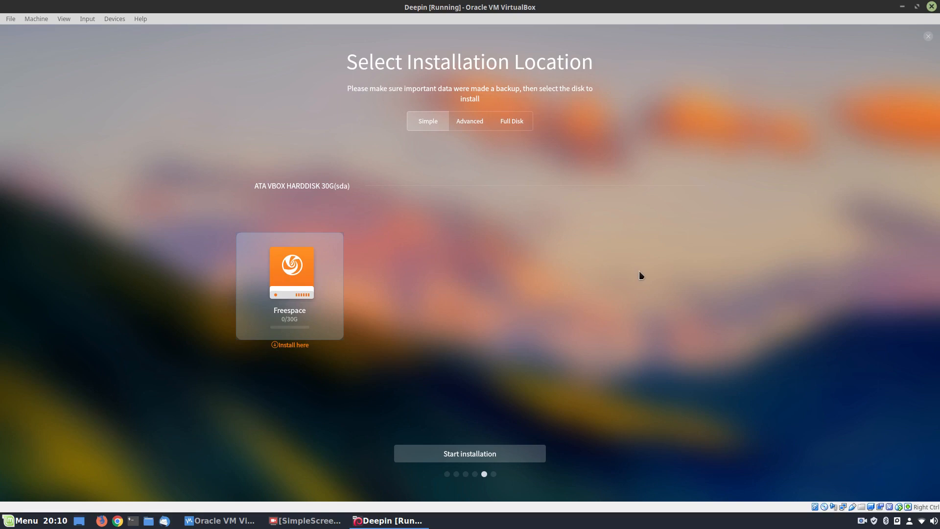
click(517, 124)
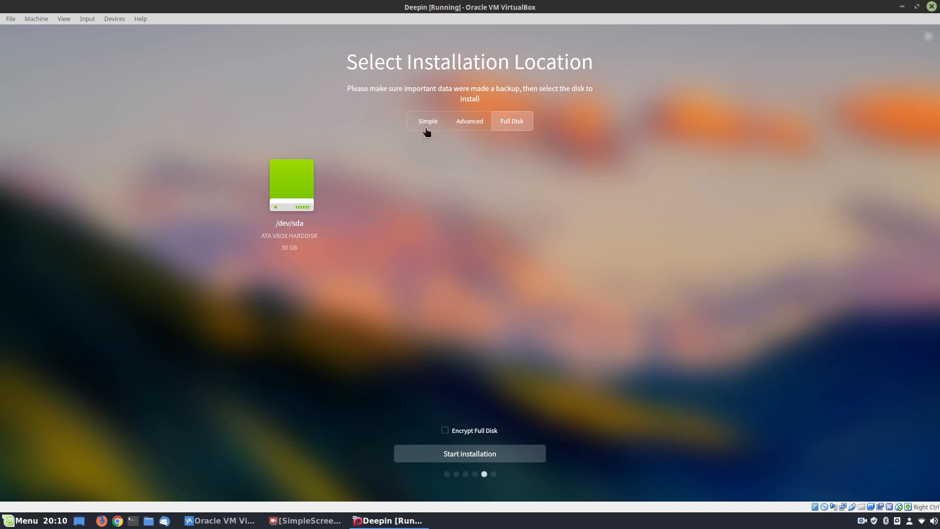
click(424, 125)
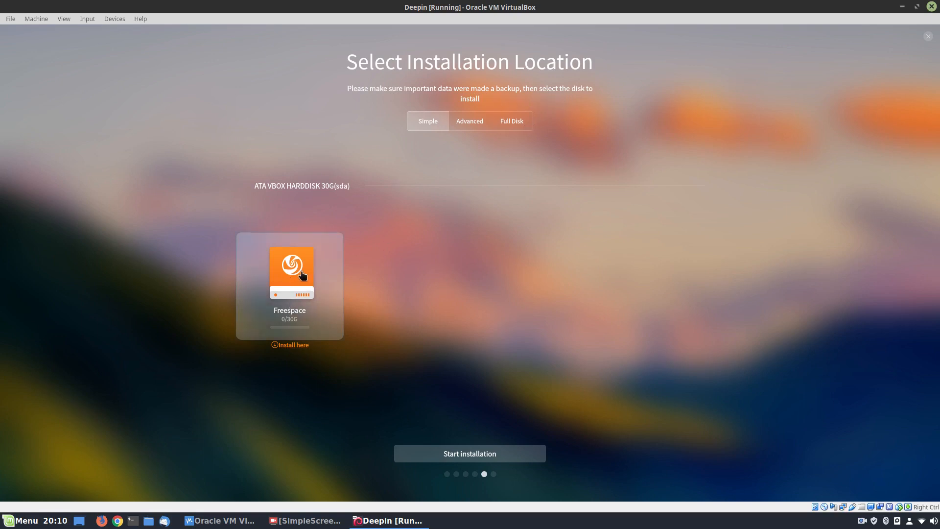
click(518, 455)
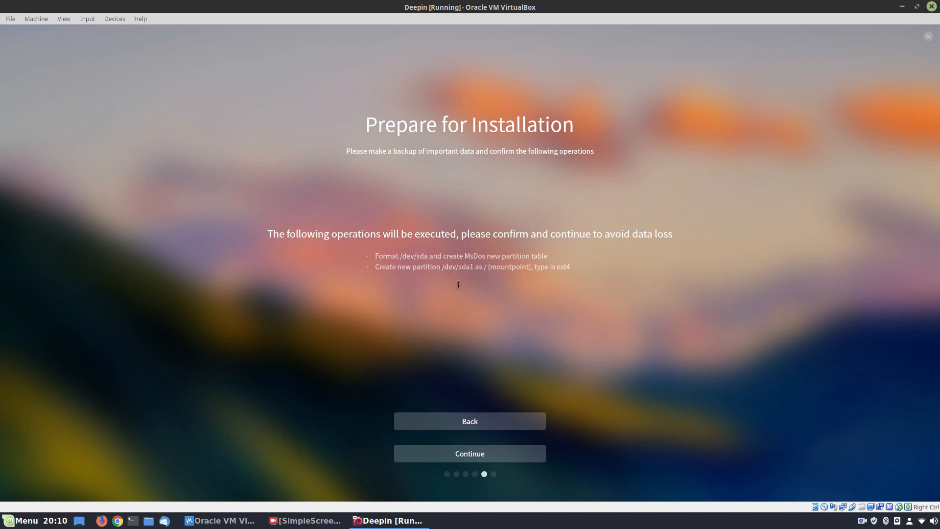
Confirm formatting /dev/sda with an ext4 /dev/sda1 root and run the installation.
click(492, 459)
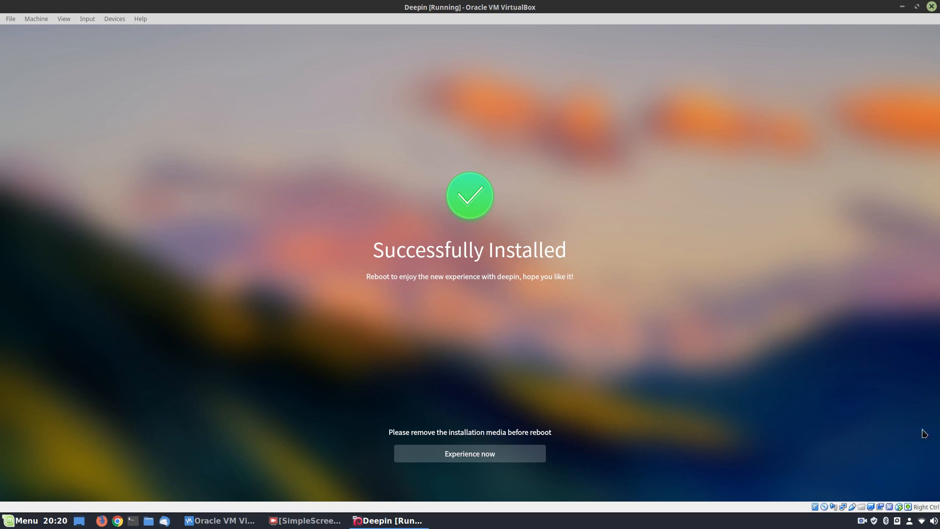
Force-eject the Deepin ISO from the virtual optical drive and reboot into Deepin 15.8.
click(112, 19)
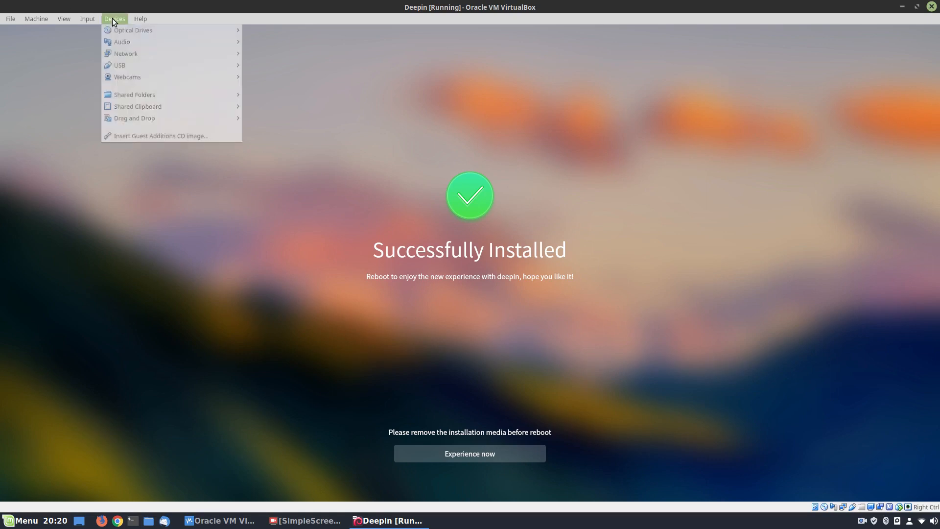
mouse_move(210, 29)
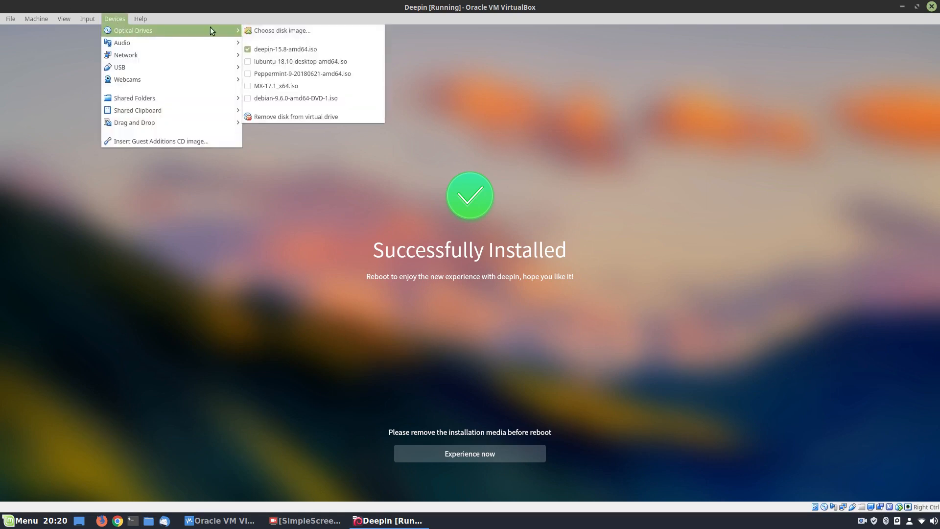
click(304, 116)
click(503, 283)
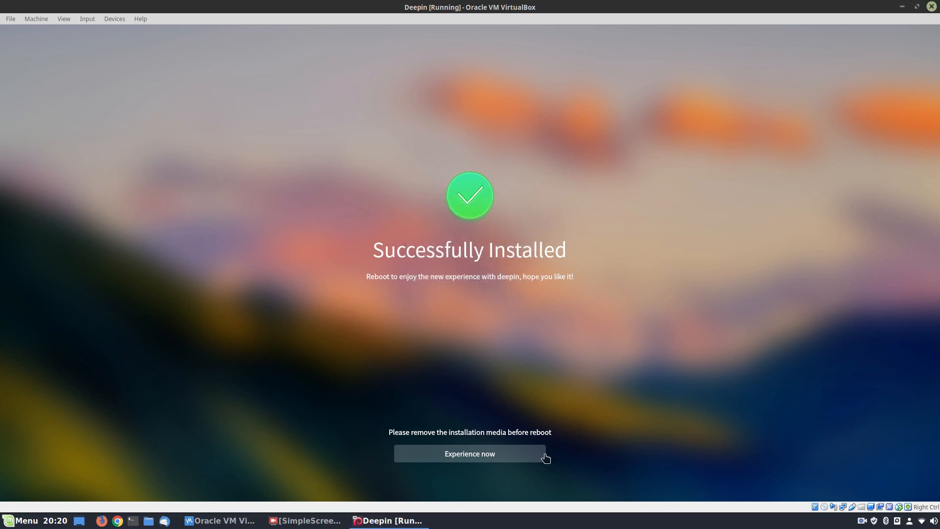
click(485, 453)
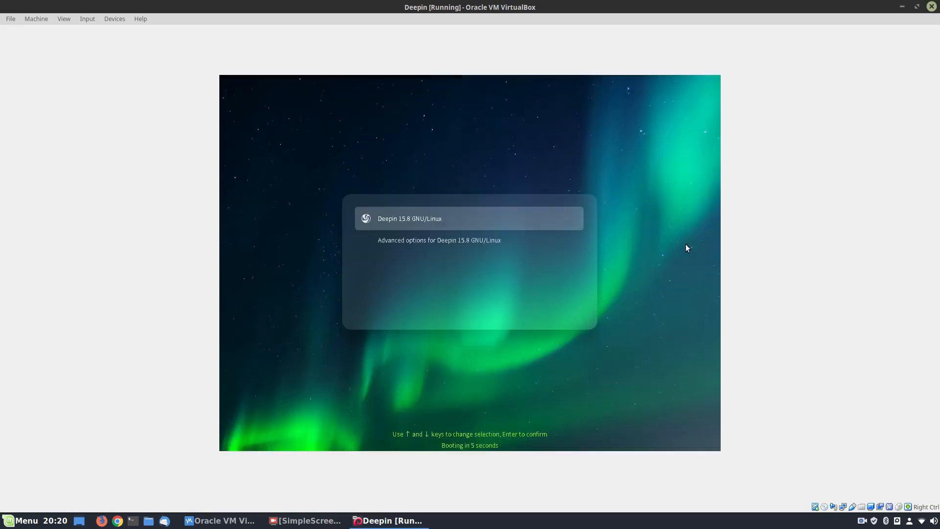
key(Return)
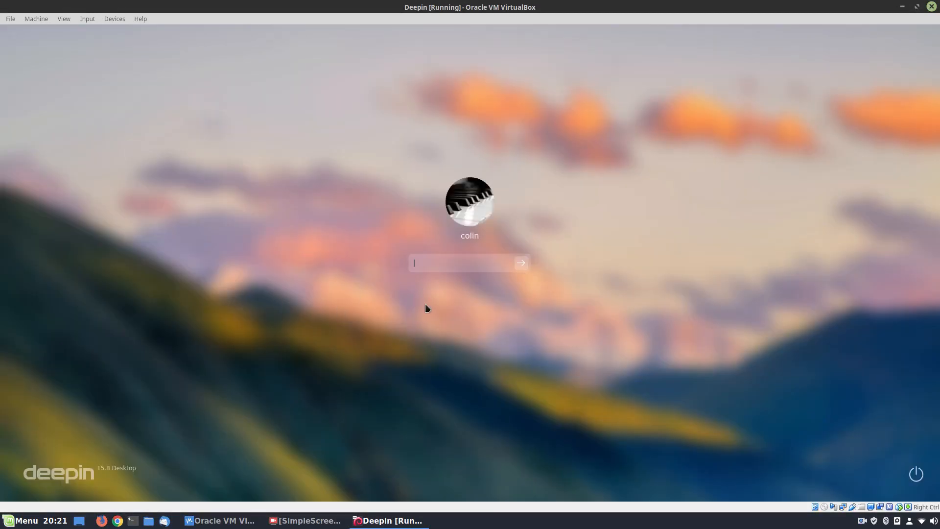
Log in with the account password, choose Common Mode, and close the intro and file manager windows.
text(******)
key(Return)
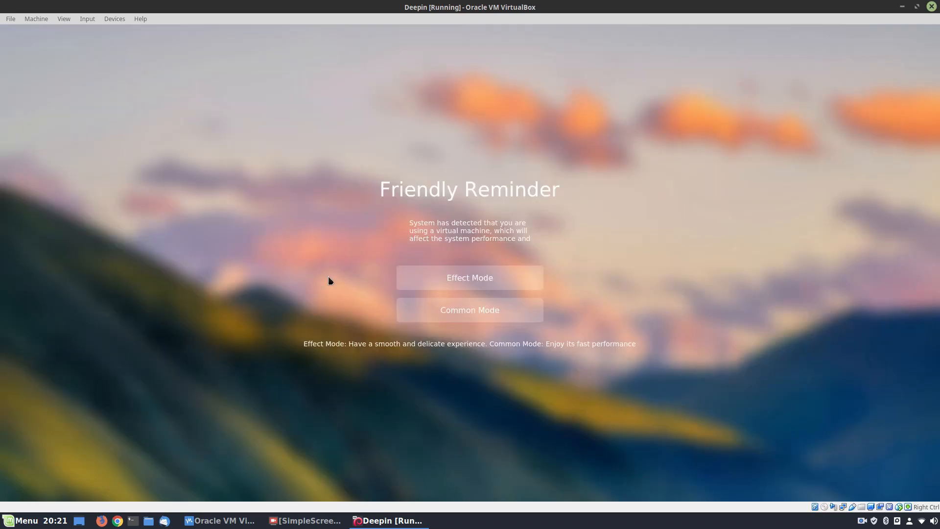
click(465, 309)
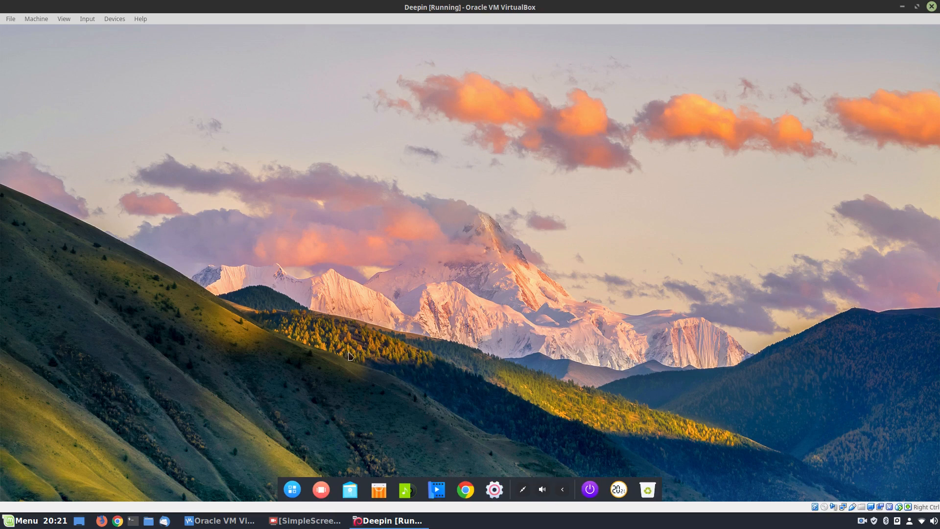
click(635, 147)
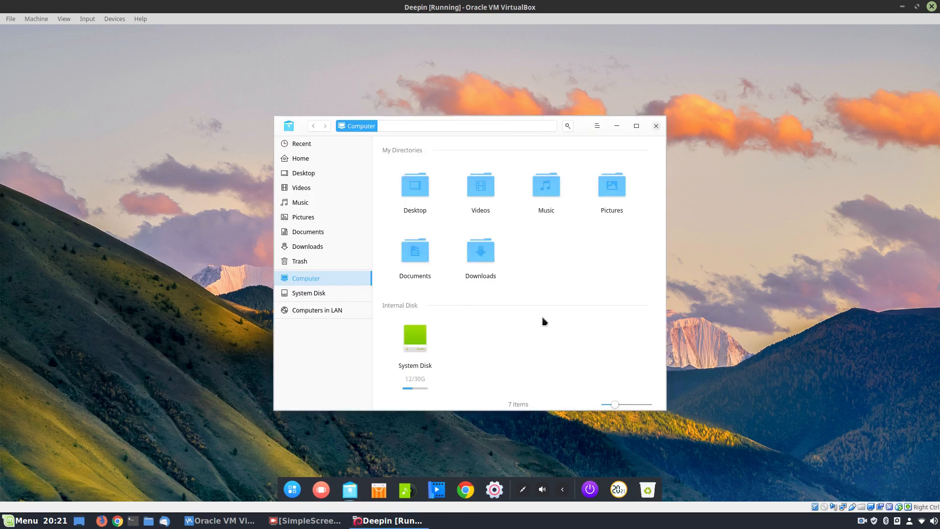
click(654, 126)
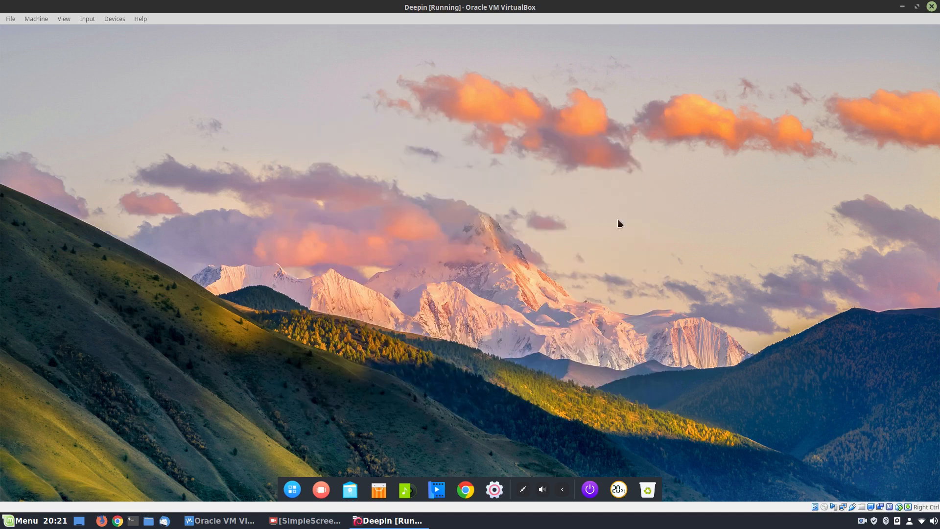
Launch Deepin Terminal by searching 'term' in the launcher.
click(293, 489)
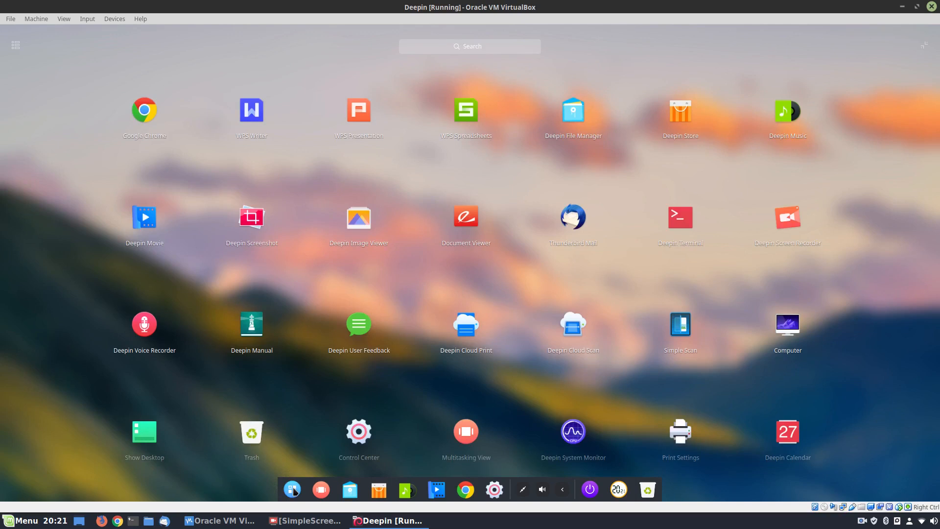
text(term)
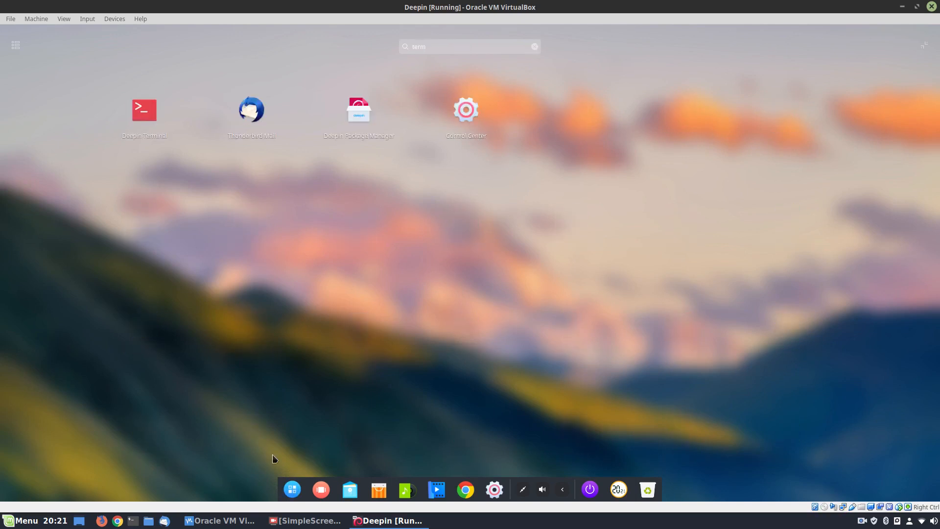
key(Return)
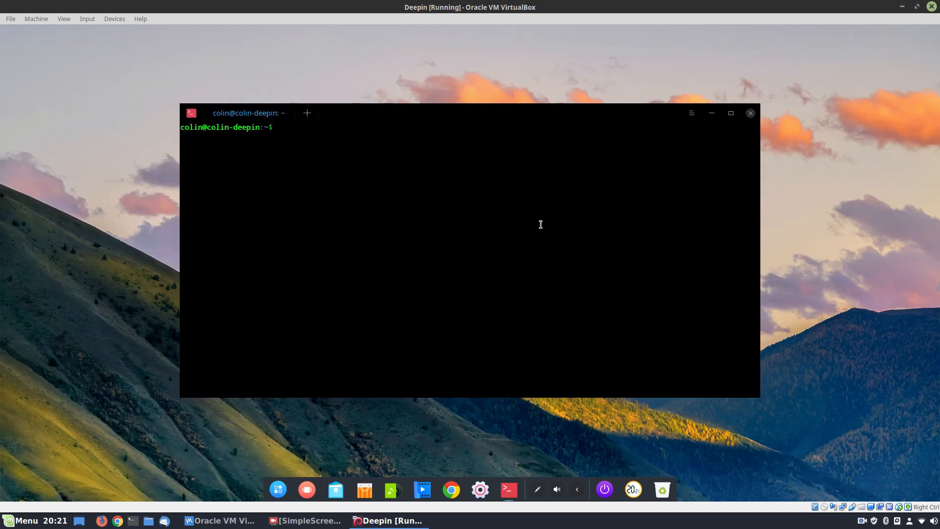
Run blkid and lsblk to confirm /dev/sda1 is the ext4 root partition.
text(blkid)
key(Return)
text(lsbl)
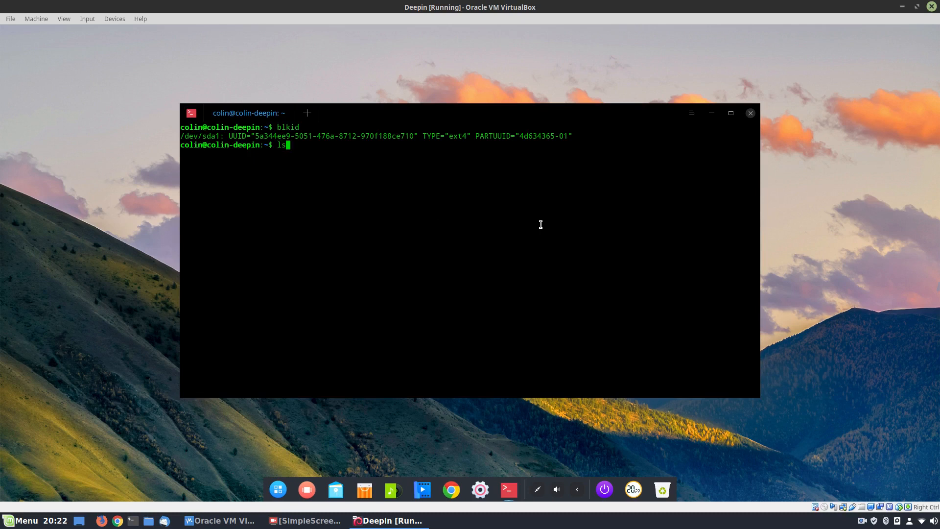
text(k)
key(Return)
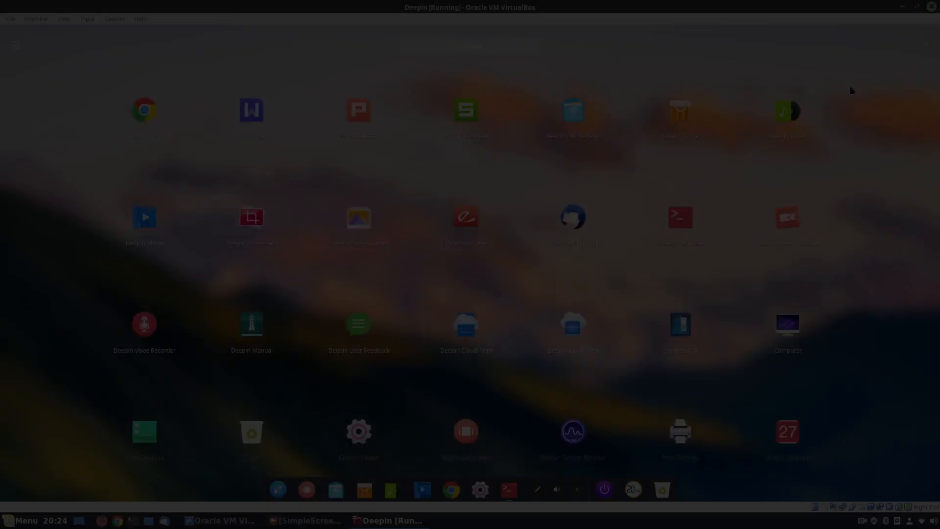
Open GParted as root and review the single 30.25 GiB ext4 /dev/sda1 partition.
text(gpa)
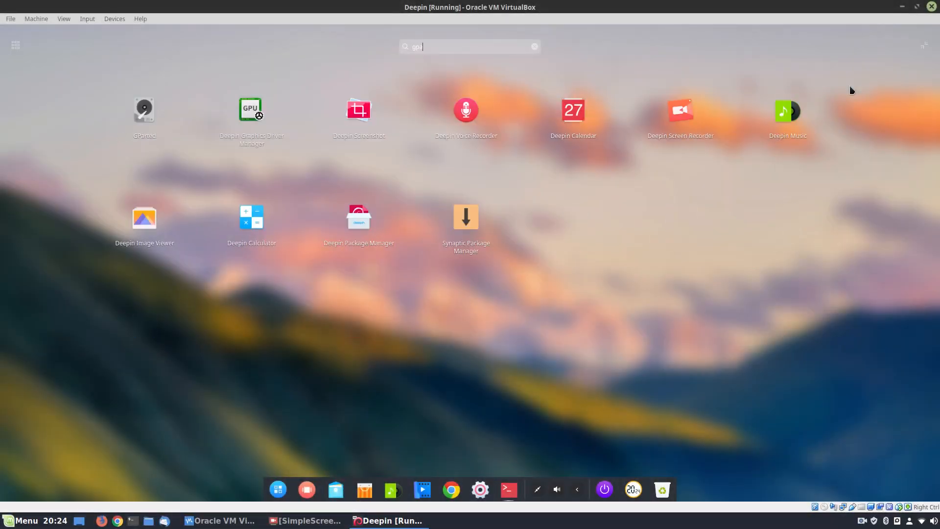
click(150, 112)
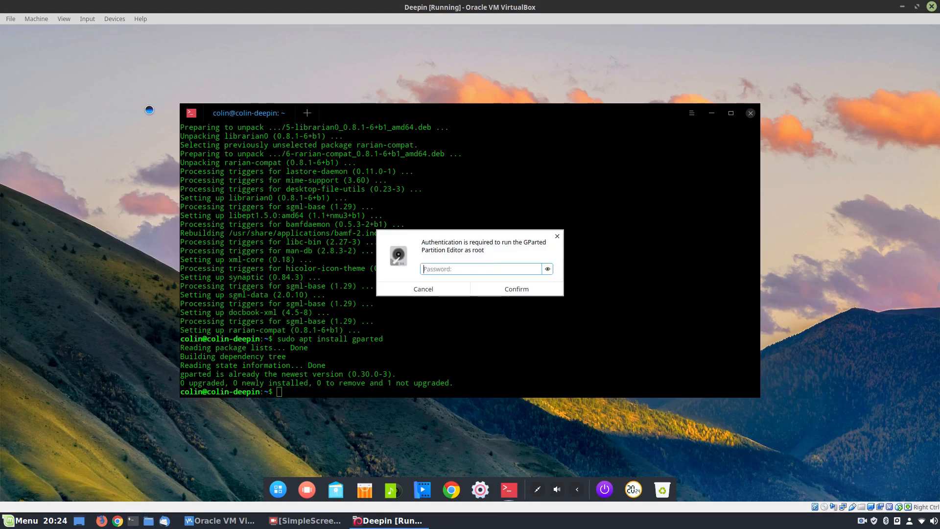
text(••••••)
key(Return)
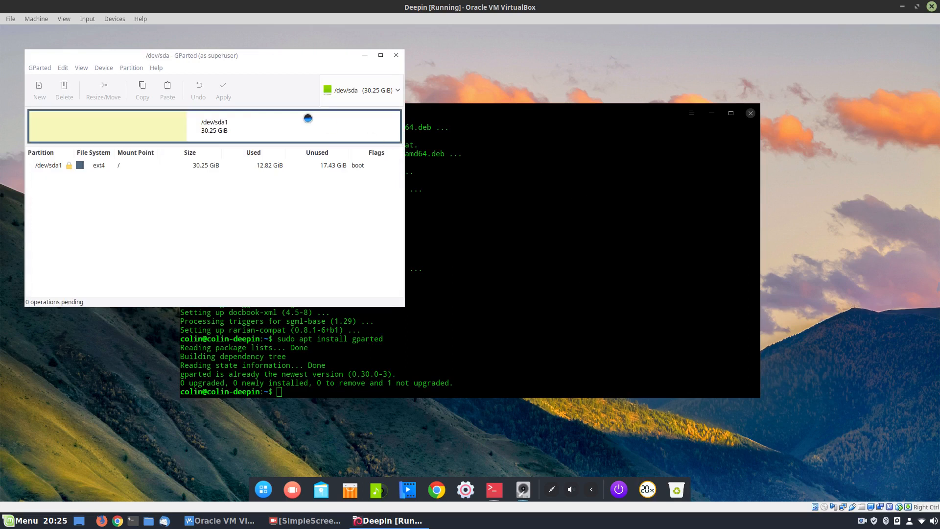
drag(237, 59, 468, 84)
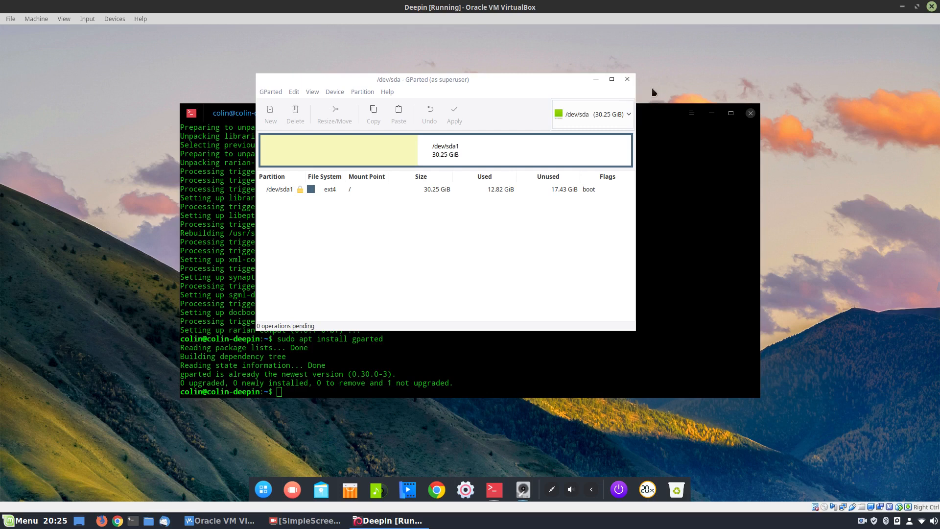
Close GParted and shut down Deepin from the dock's power options.
click(627, 79)
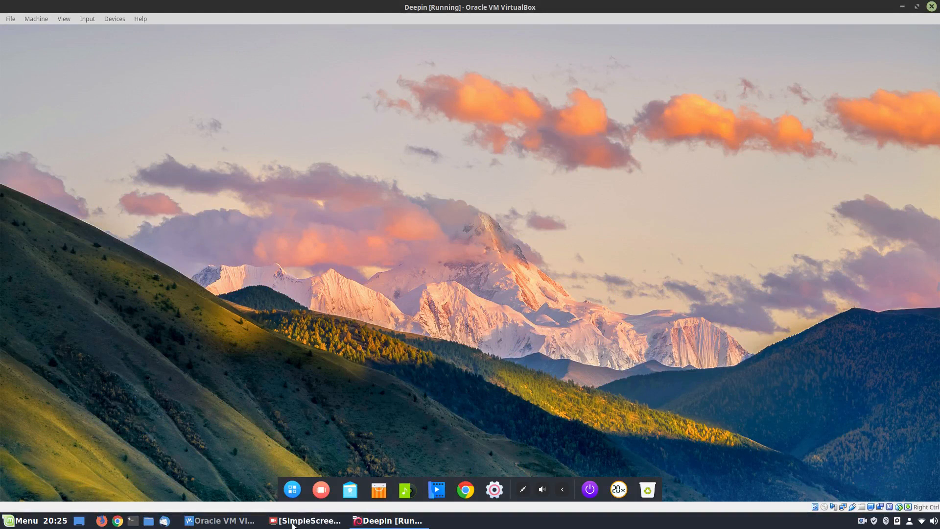
click(589, 489)
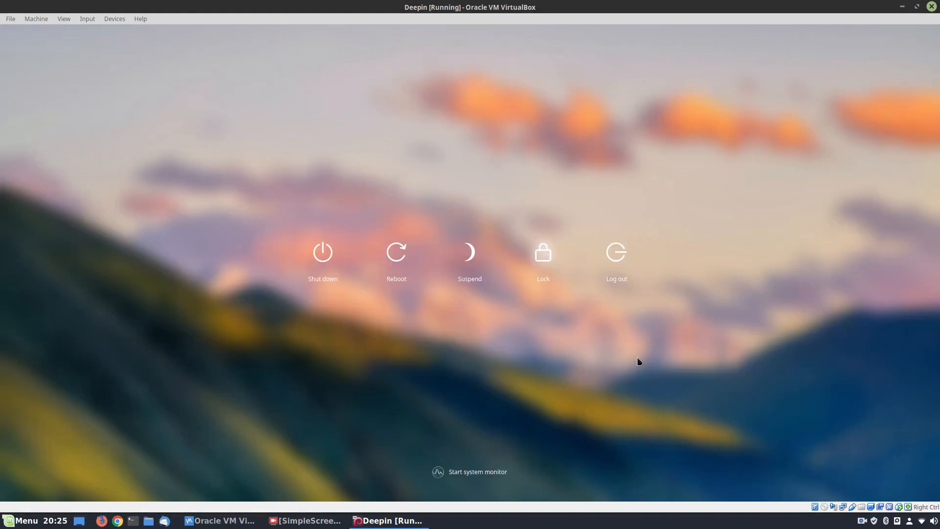
click(323, 254)
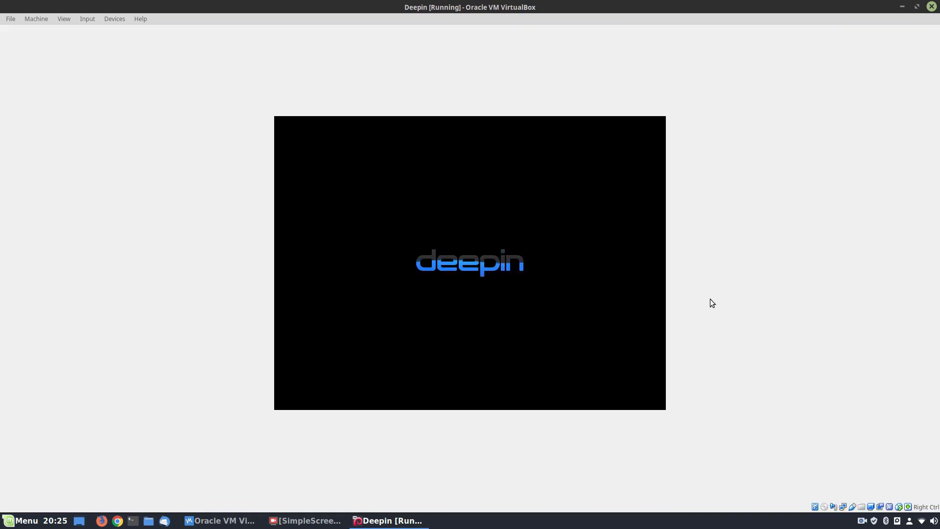